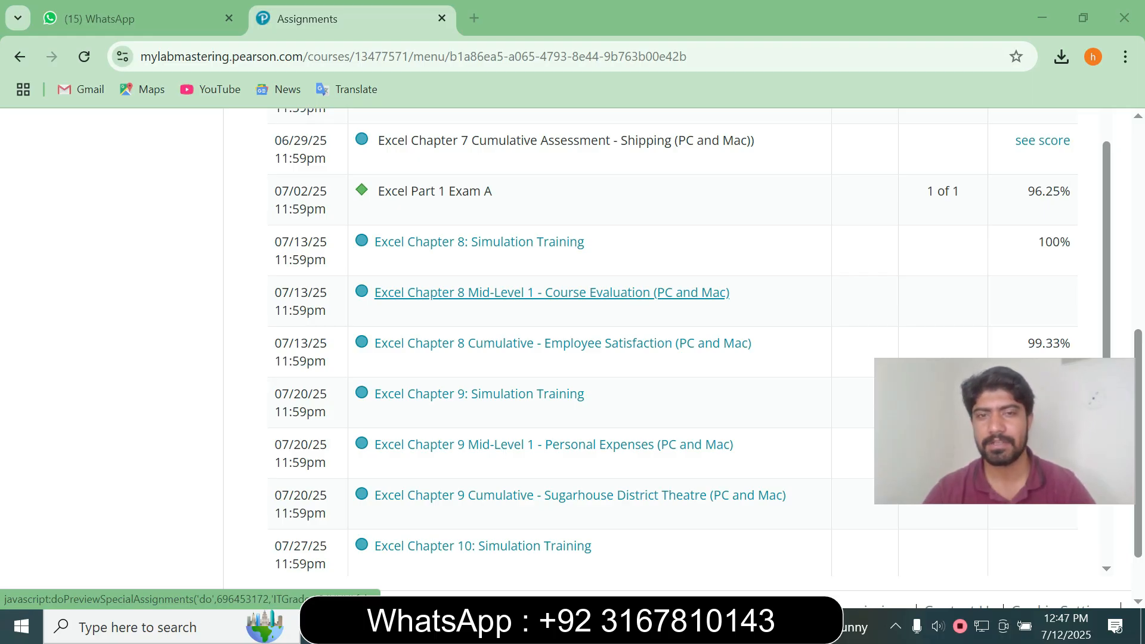
Launch the 'Excel Chapter 8 Mid-Level 1 - Course Evaluation (PC and Mac)' assignment in Office Grader
{"action": "left_click", "coordinate": [552, 292]}
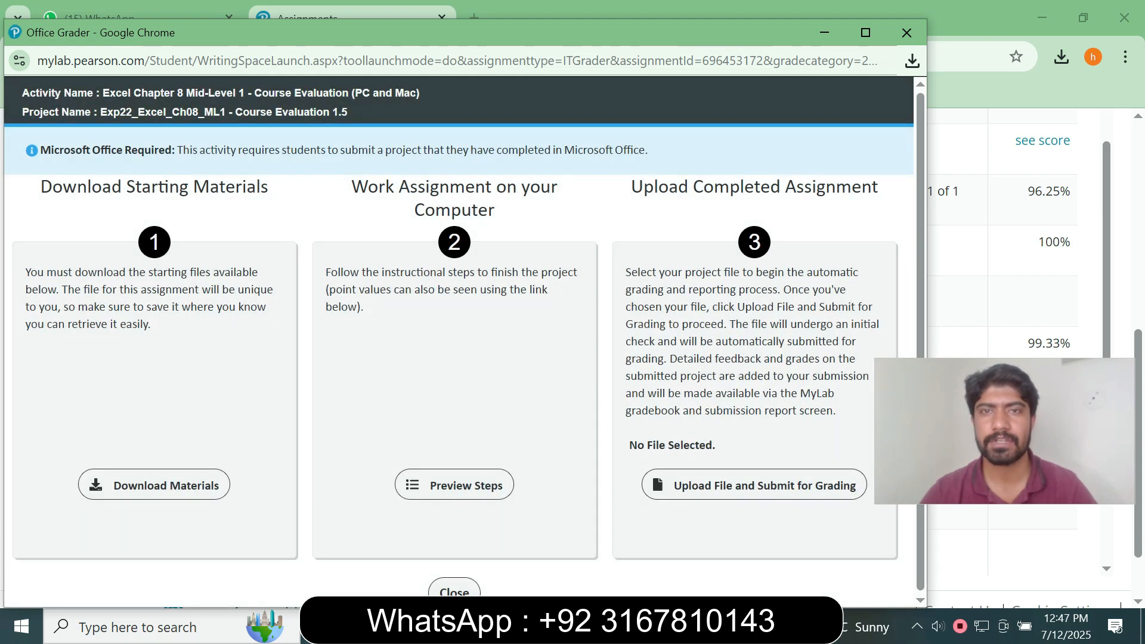
Move the grader window aside and download all three starting files at once
{"action": "left_click_drag", "start_coordinate": [465, 33], "coordinate": [490, 26]}
{"action": "left_click_drag", "start_coordinate": [1004, 430], "coordinate": [987, 247]}
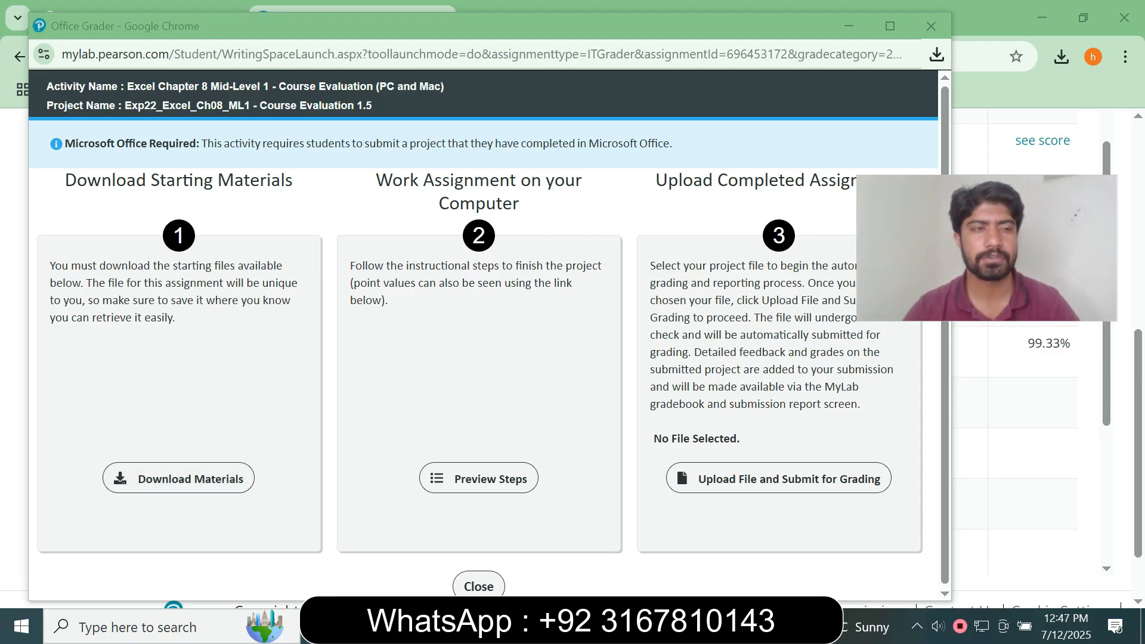
{"action": "key", "text": "alt+Tab"}
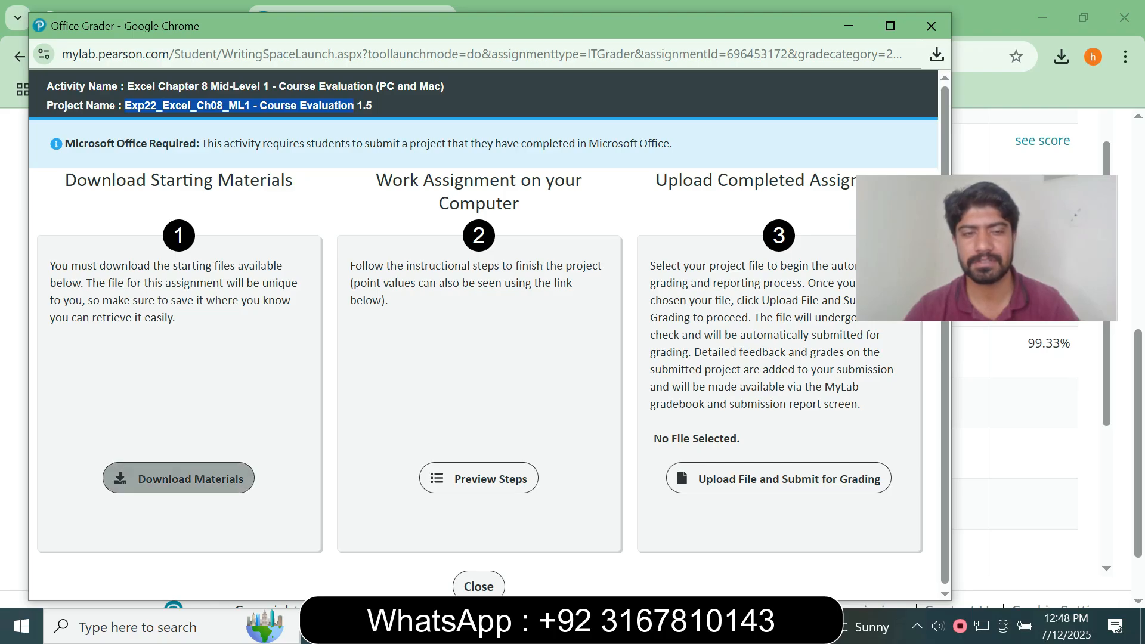
{"action": "left_click", "coordinate": [179, 479]}
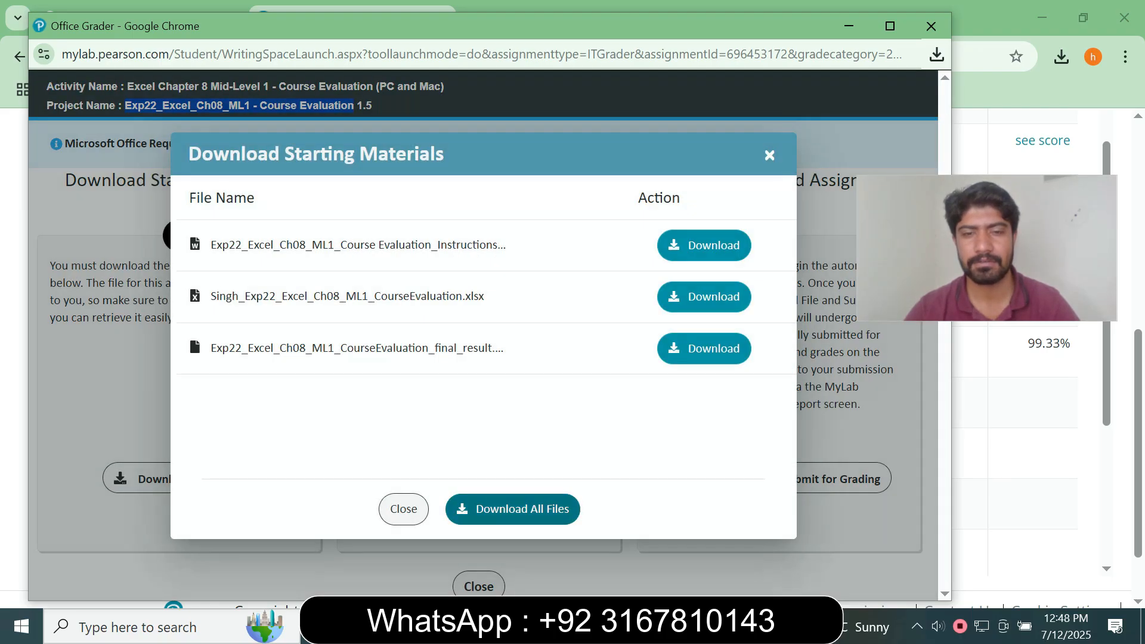
{"action": "left_click", "coordinate": [513, 510]}
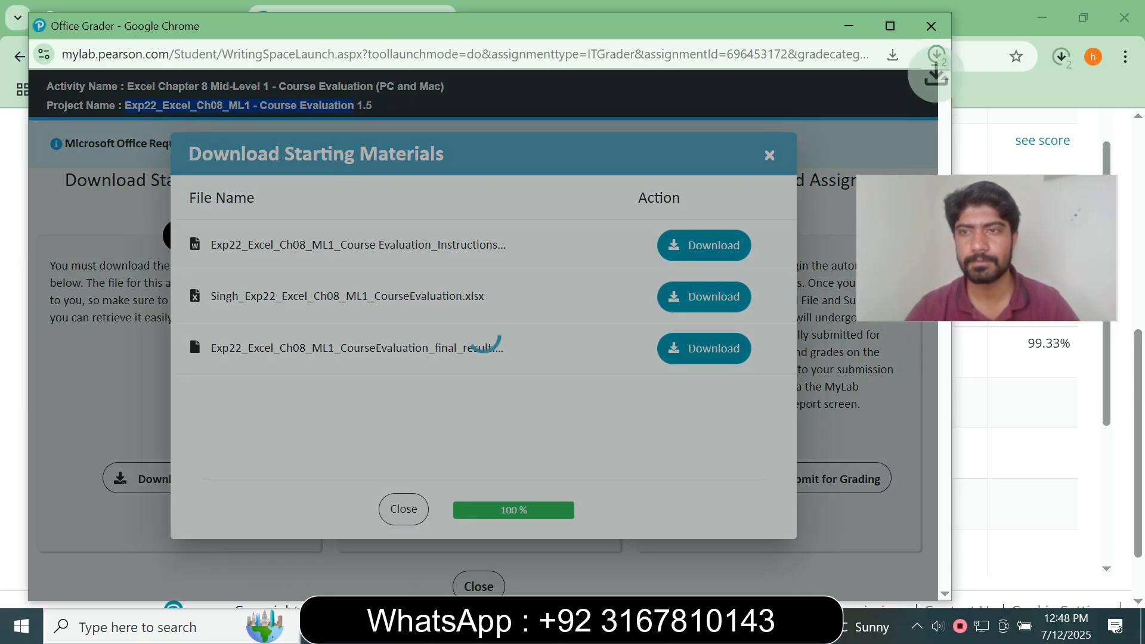
{"action": "left_click", "coordinate": [931, 27]}
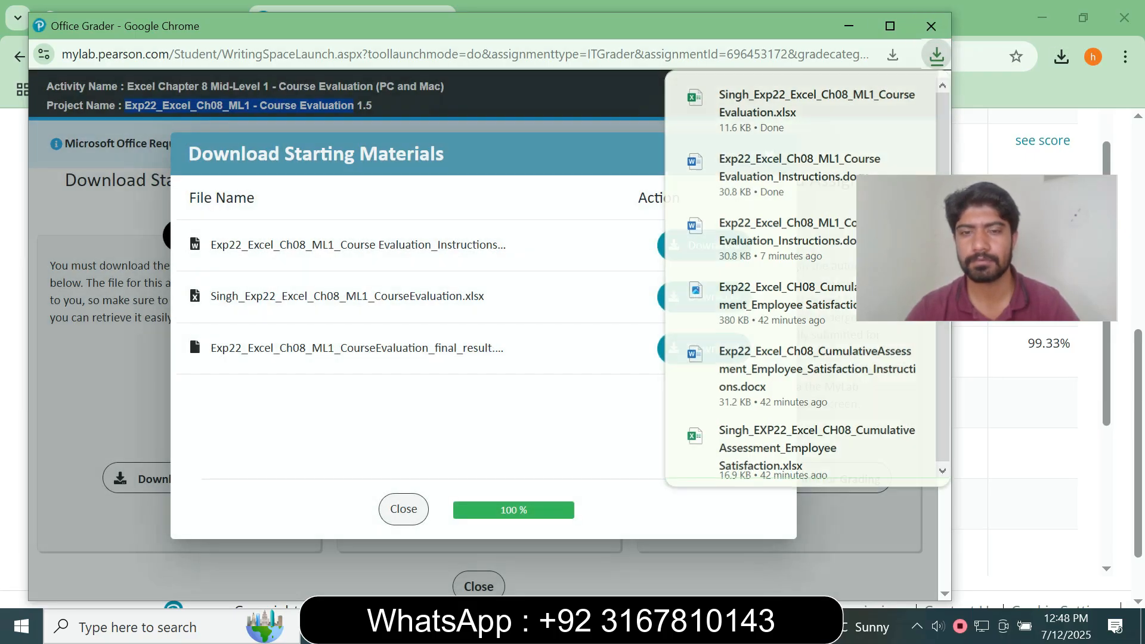
Open the Course Evaluation instructions document and workbook from the Downloads folder
{"action": "key", "text": "alt+Tab"}
{"action": "left_click", "coordinate": [72, 140]}
{"action": "left_click", "coordinate": [203, 173]}
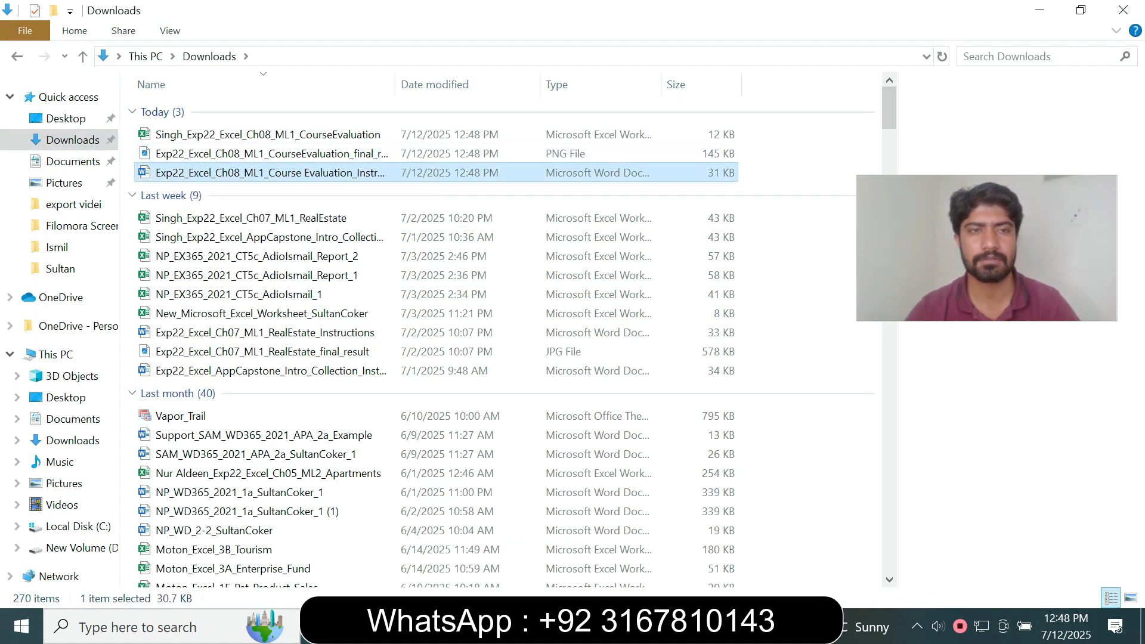
{"action": "left_click", "coordinate": [238, 135]}
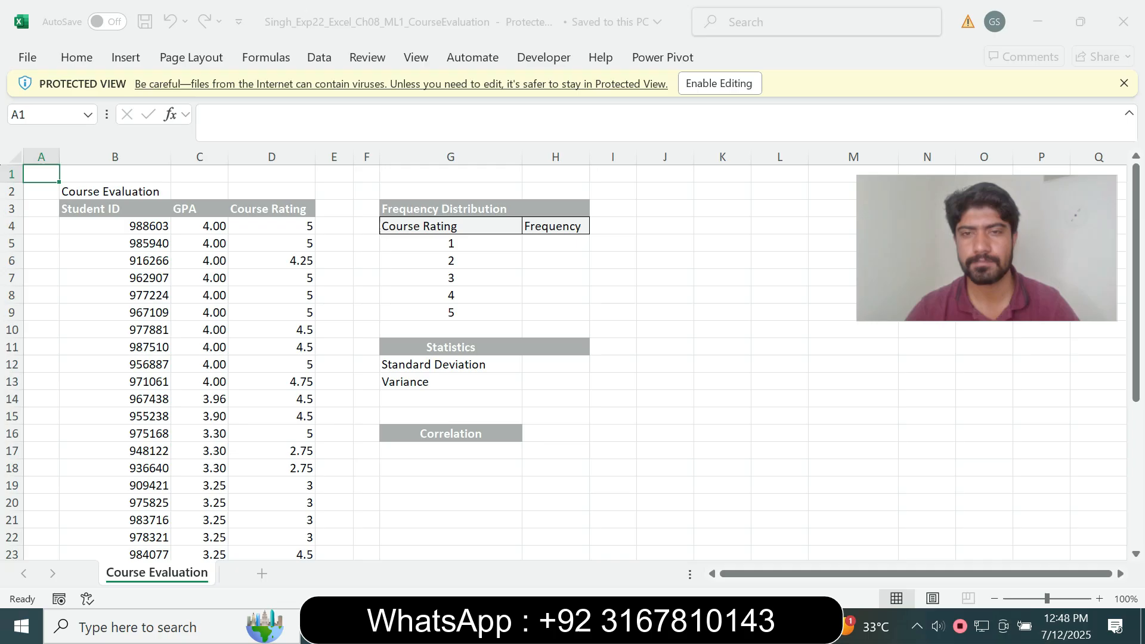
Enable editing in the Course Evaluation instructions document
{"action": "left_click", "coordinate": [720, 83]}
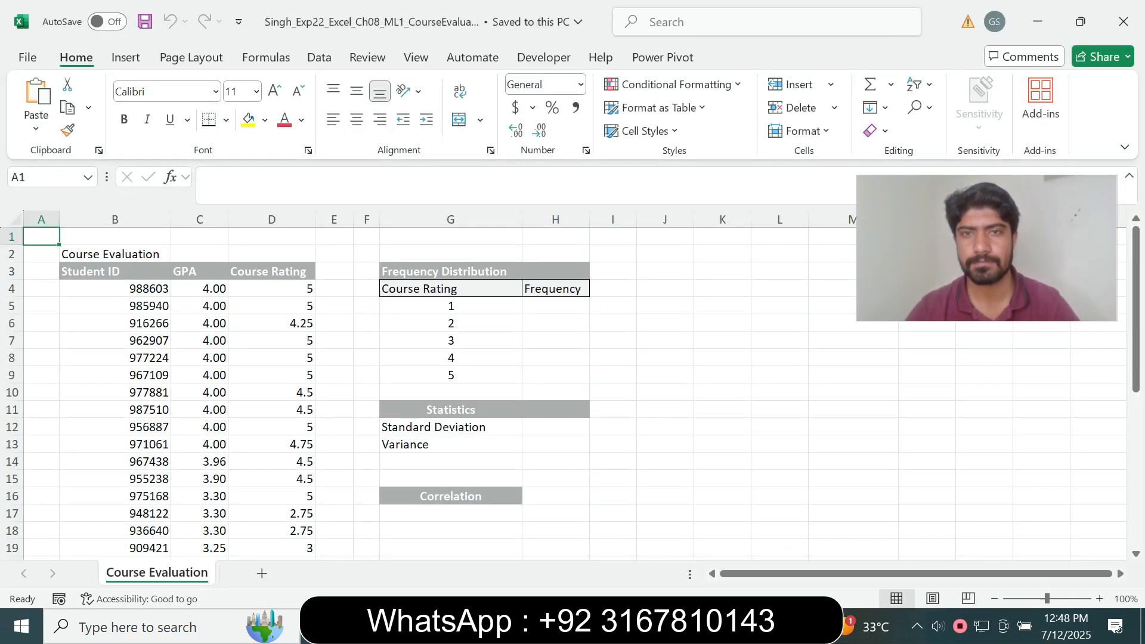
{"action": "key", "text": "alt+Tab"}
{"action": "left_click", "coordinate": [719, 83]}
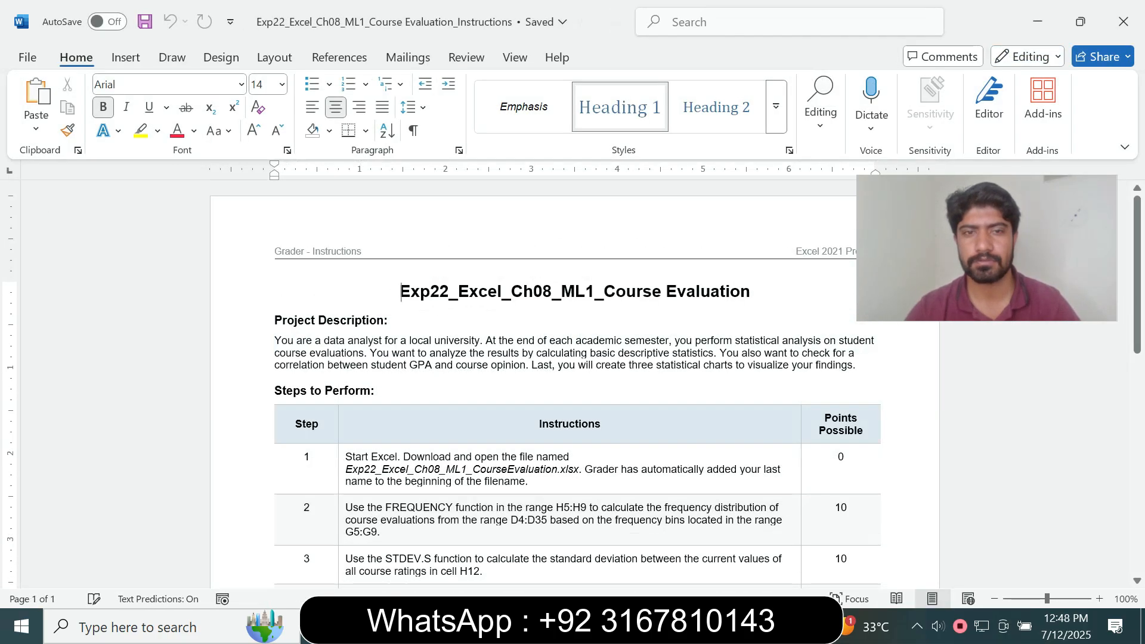
{"action": "left_click_drag", "start_coordinate": [400, 291], "coordinate": [759, 291]}
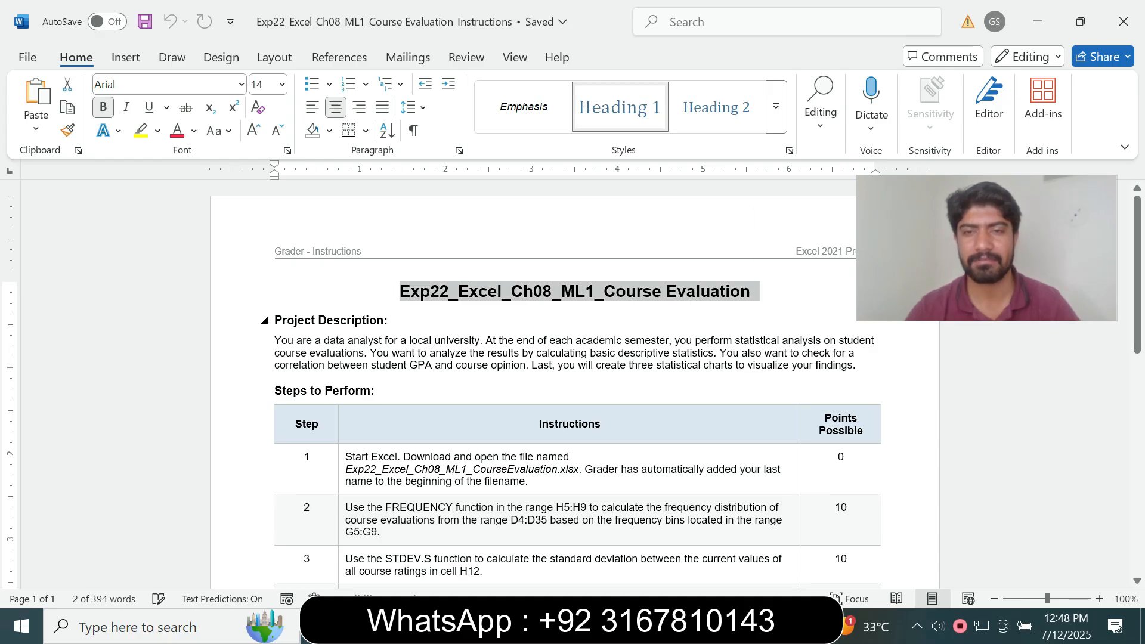
{"action": "left_click", "coordinate": [275, 309]}
{"action": "scroll", "coordinate": [575, 384], "scroll_direction": "down", "scroll_amount": 3}
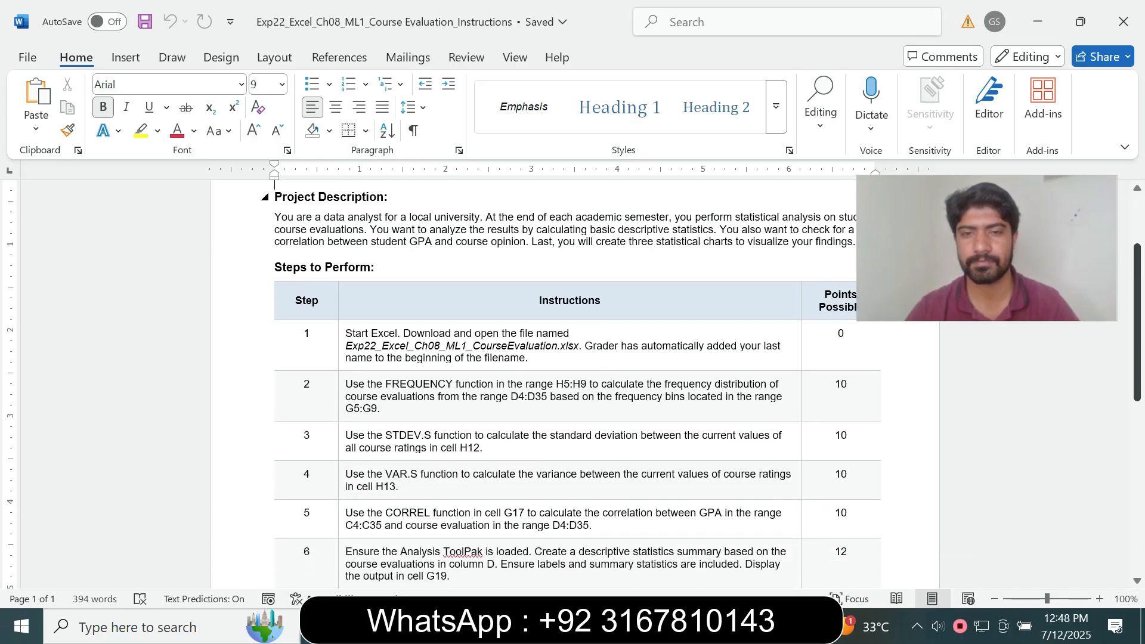
{"action": "scroll", "coordinate": [575, 385], "scroll_direction": "down", "scroll_amount": 10}
{"action": "scroll", "coordinate": [575, 385], "scroll_direction": "up", "scroll_amount": 13}
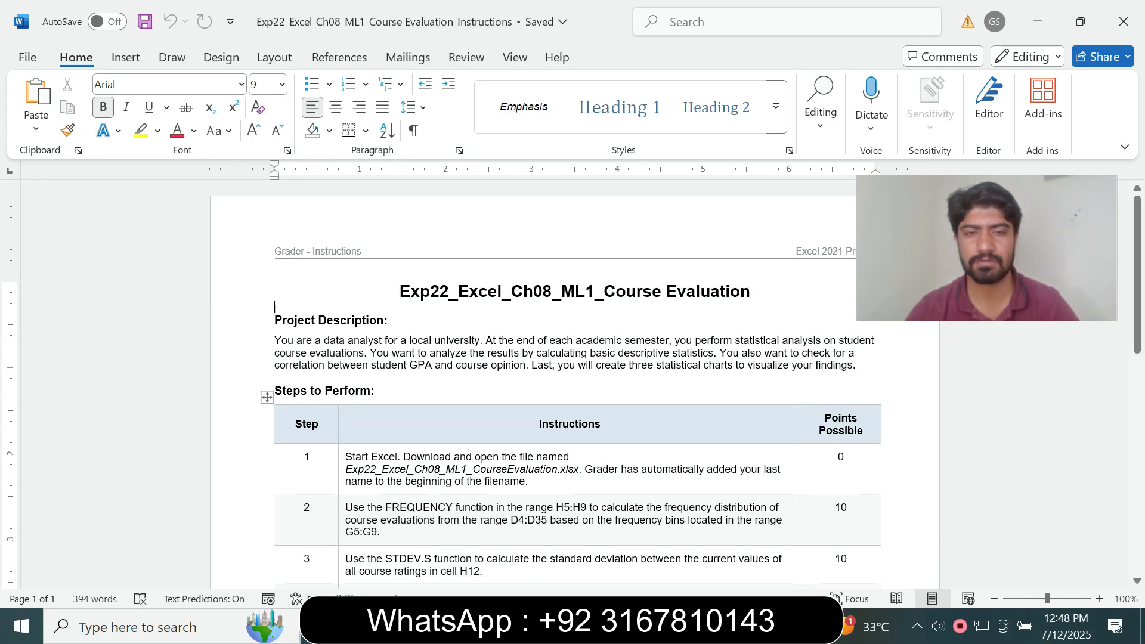
Make step 1's instruction 12 pt with yellow highlighting
{"action": "left_click", "coordinate": [341, 474]}
{"action": "left_click", "coordinate": [447, 425]}
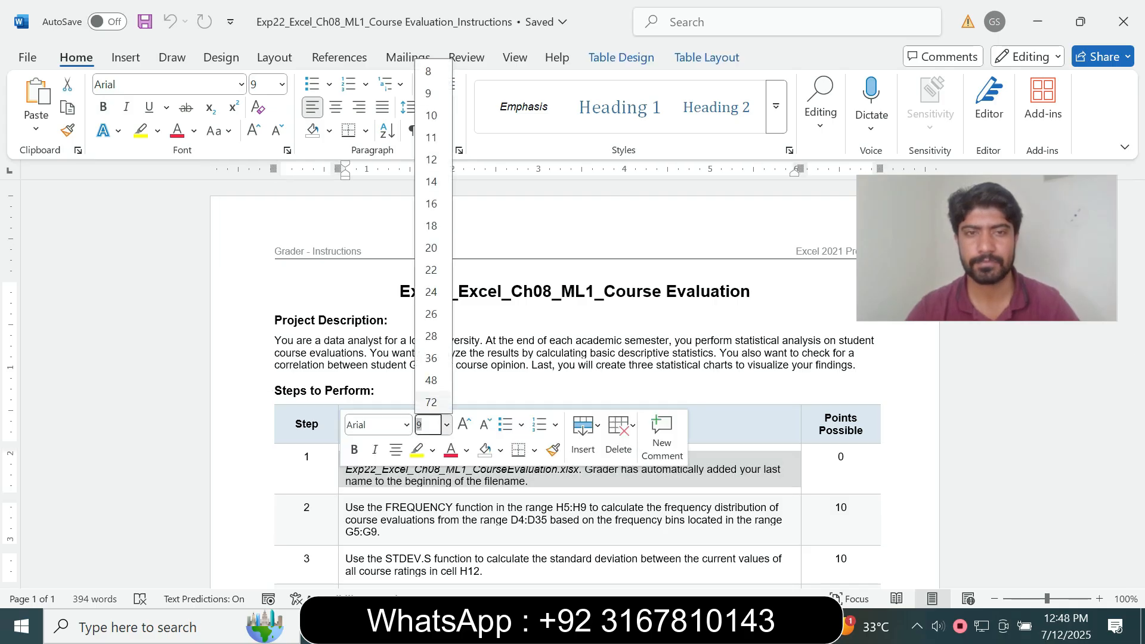
{"action": "left_click", "coordinate": [434, 159]}
{"action": "left_click", "coordinate": [140, 130]}
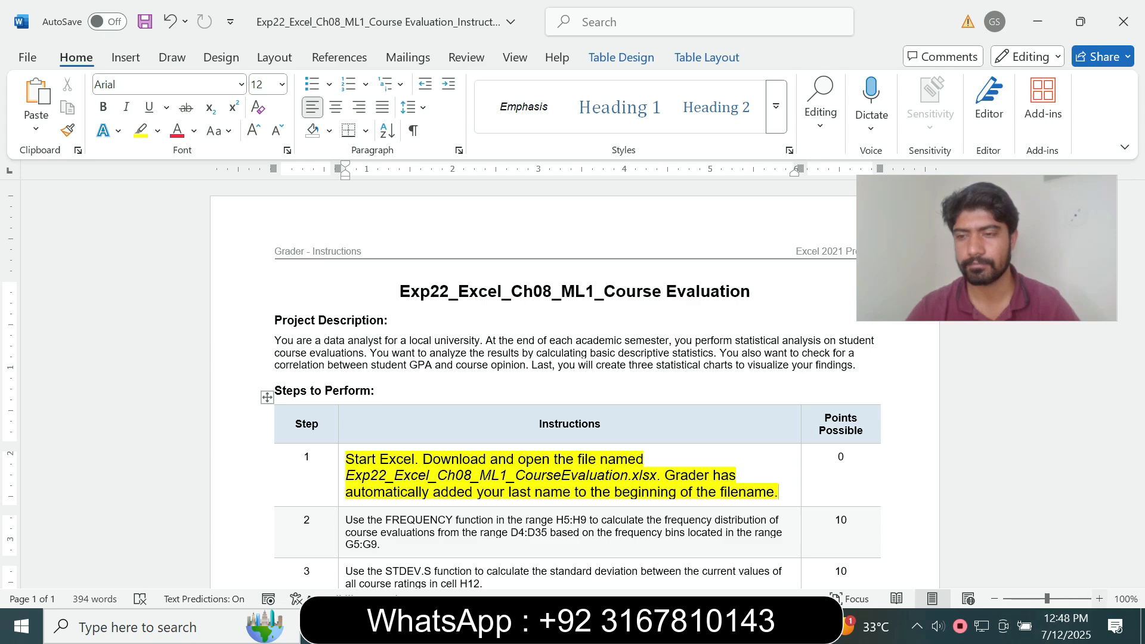
{"action": "scroll", "coordinate": [573, 382], "scroll_direction": "up", "scroll_amount": 2}
{"action": "scroll", "coordinate": [572, 381], "scroll_direction": "down", "scroll_amount": 3}
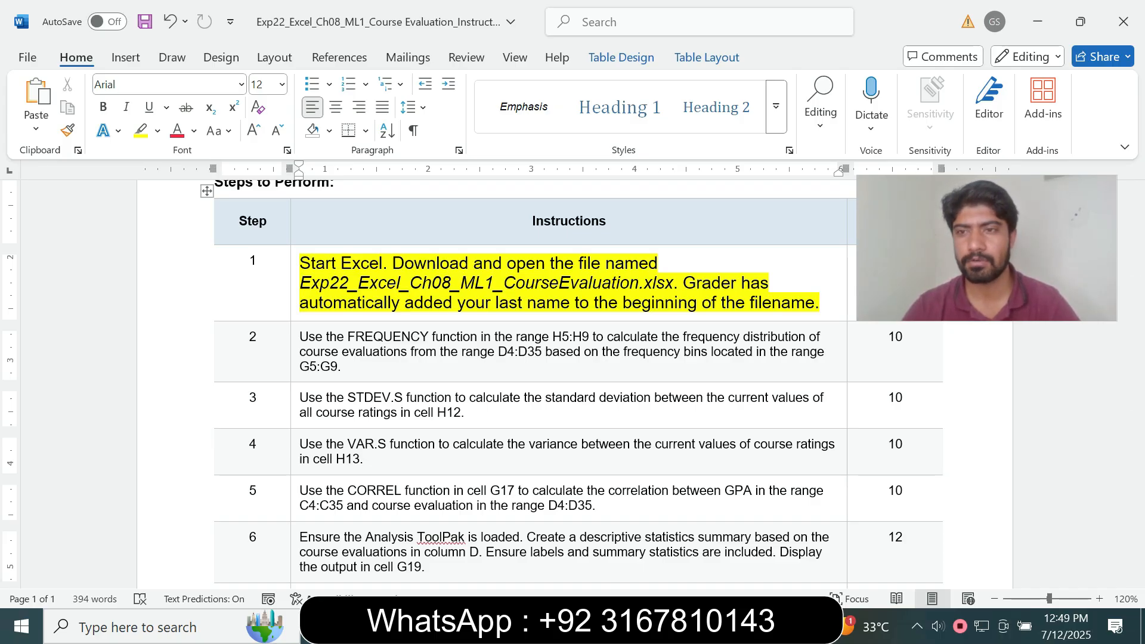
Select cell F9 in the Course Evaluation workbook, then return to the instructions
{"action": "key", "text": "alt+Tab"}
{"action": "left_click", "coordinate": [366, 375]}
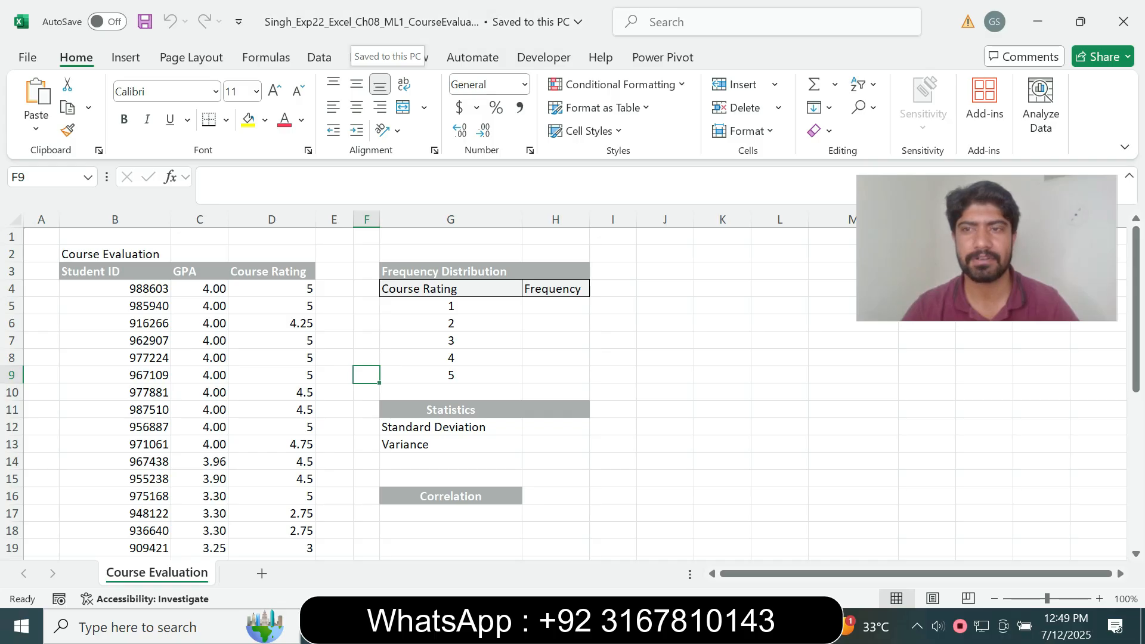
{"action": "key", "text": "alt+Tab"}
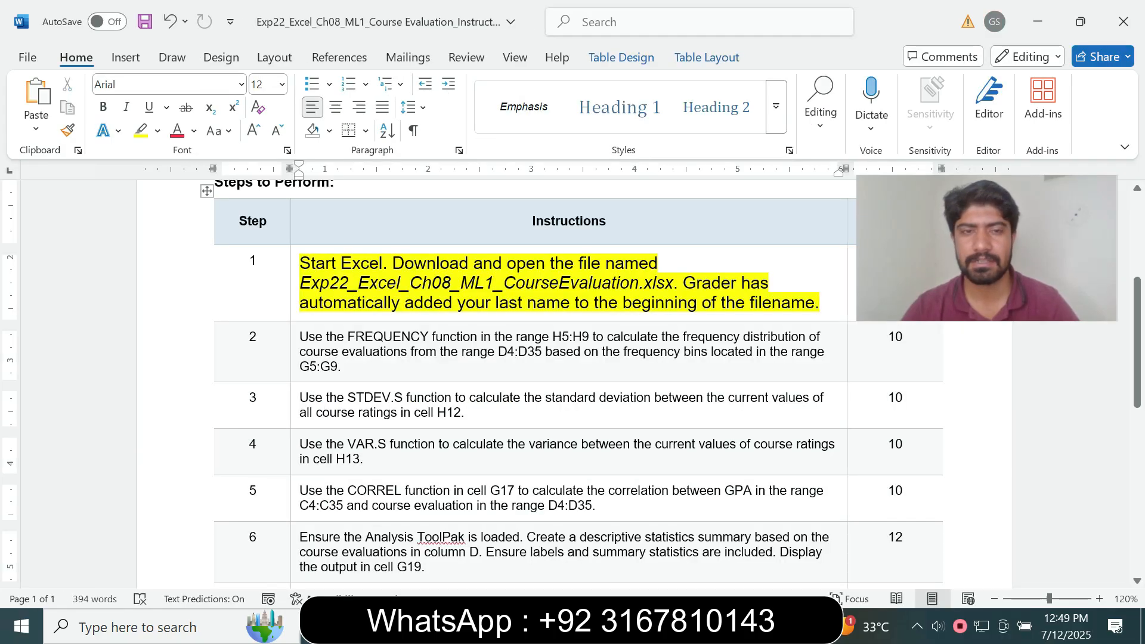
Reset step 1's instruction to 10 pt with no highlight
{"action": "left_click", "coordinate": [295, 272]}
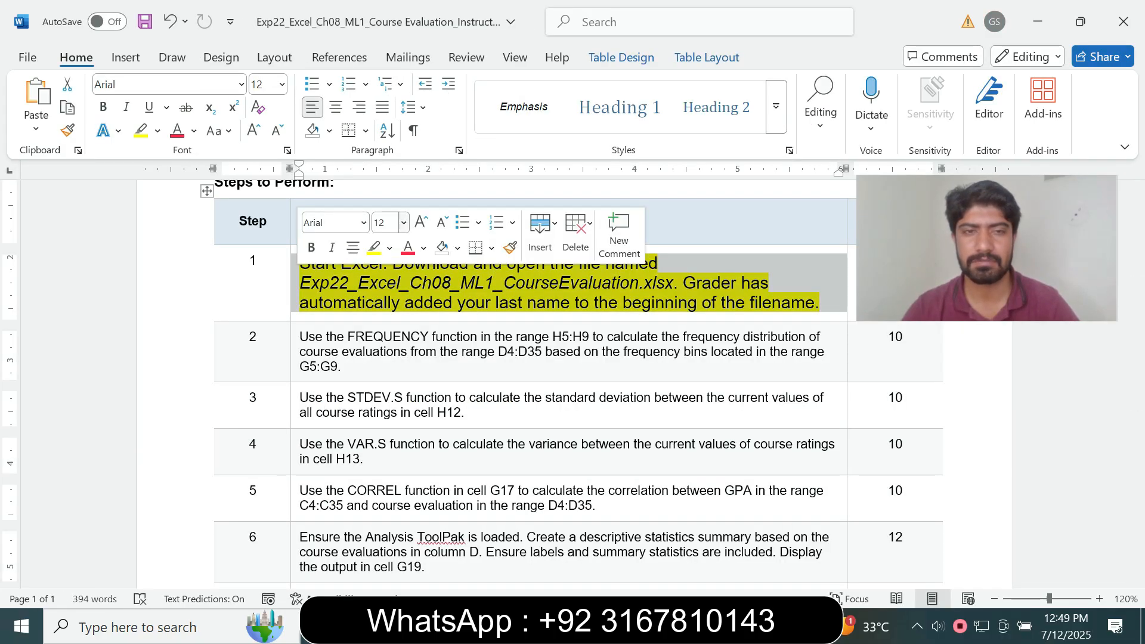
{"action": "left_click", "coordinate": [404, 223]}
{"action": "left_click", "coordinate": [388, 290]}
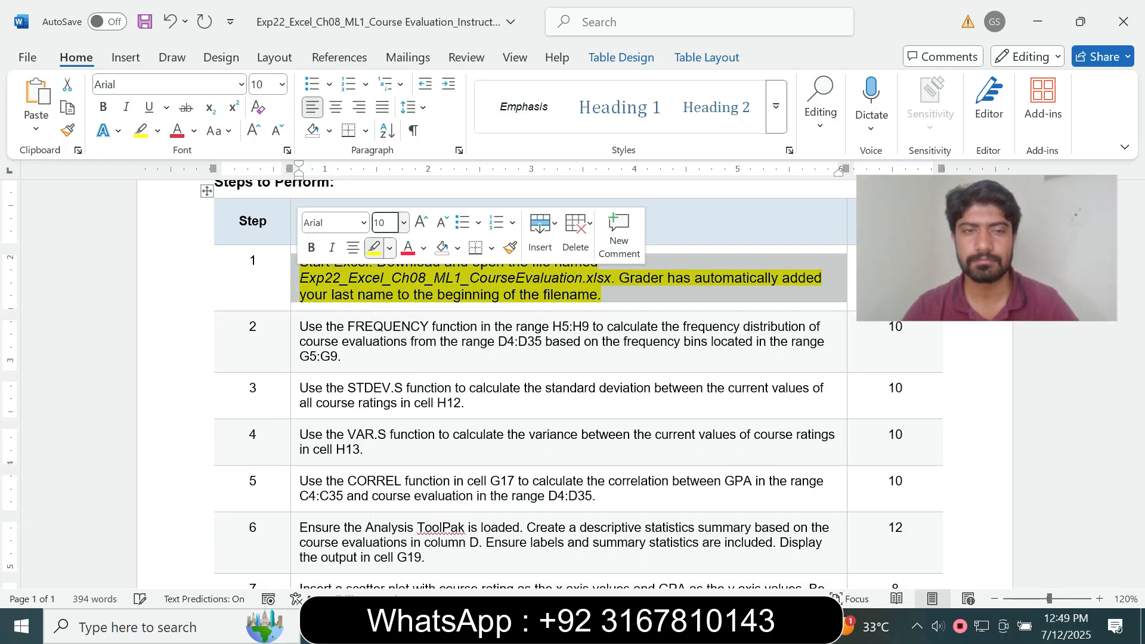
{"action": "left_click", "coordinate": [389, 248]}
{"action": "left_click", "coordinate": [388, 392]}
Make step 2's instruction 14 pt with turquoise highlight and mark its D4 range wording
{"action": "left_click", "coordinate": [295, 338]}
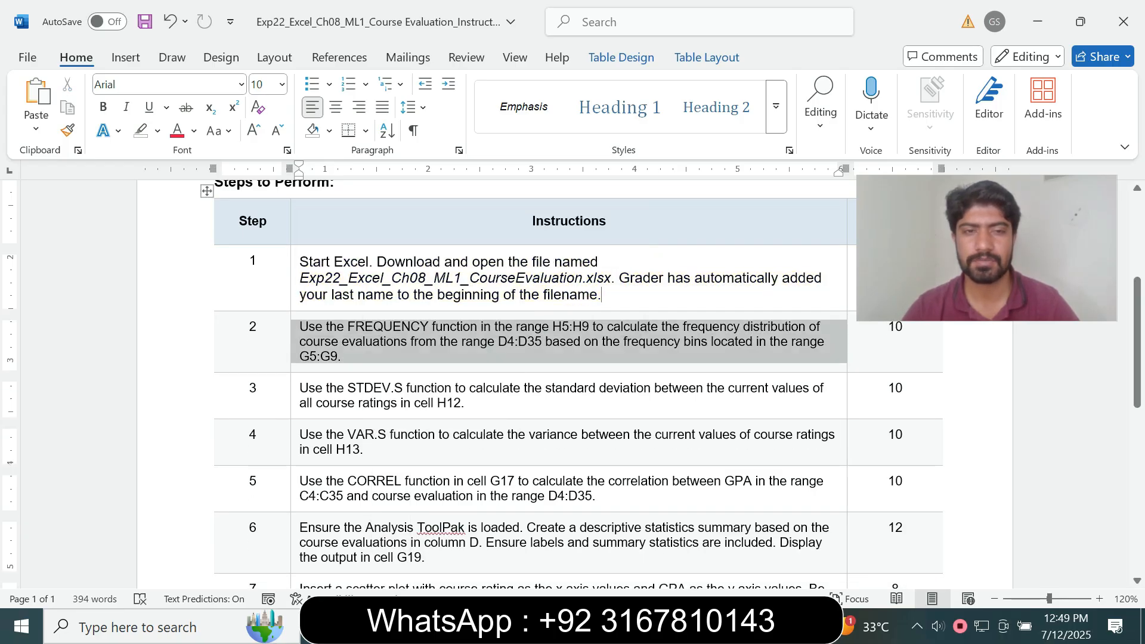
{"action": "left_click", "coordinate": [399, 294]}
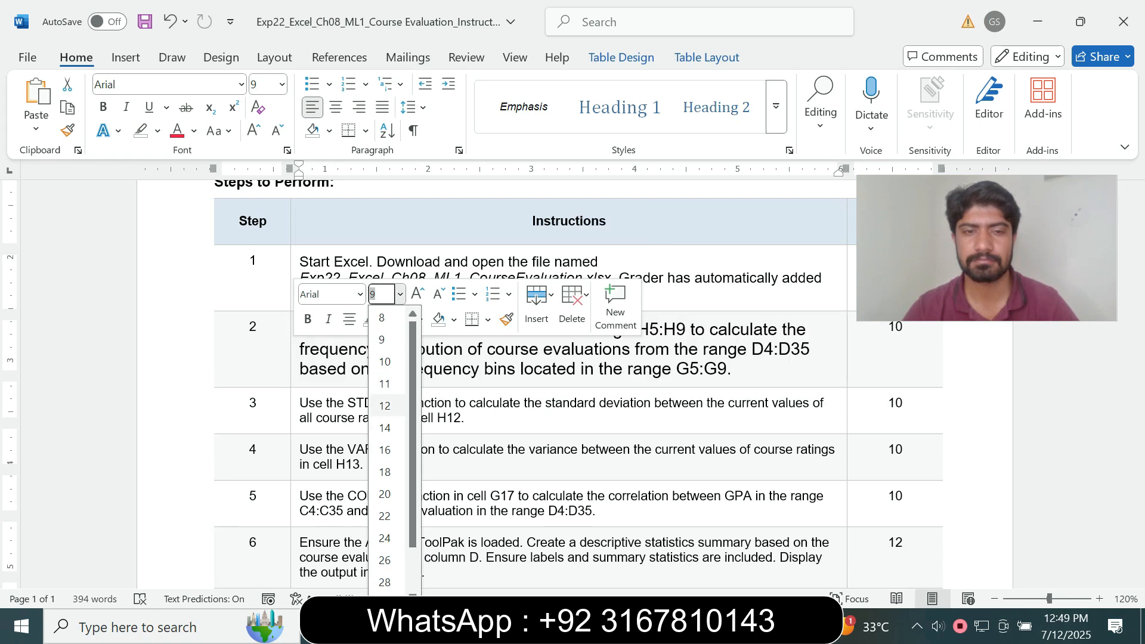
{"action": "left_click", "coordinate": [385, 427]}
{"action": "left_click", "coordinate": [386, 319]}
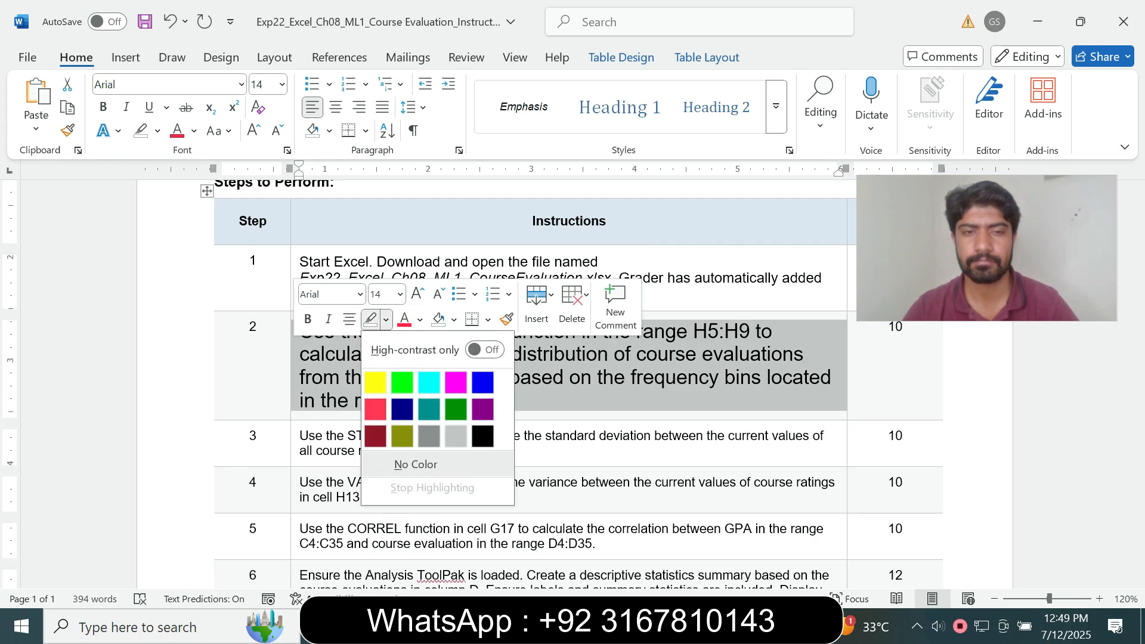
{"action": "left_click", "coordinate": [420, 380]}
{"action": "scroll", "coordinate": [572, 381], "scroll_direction": "down", "scroll_amount": 2}
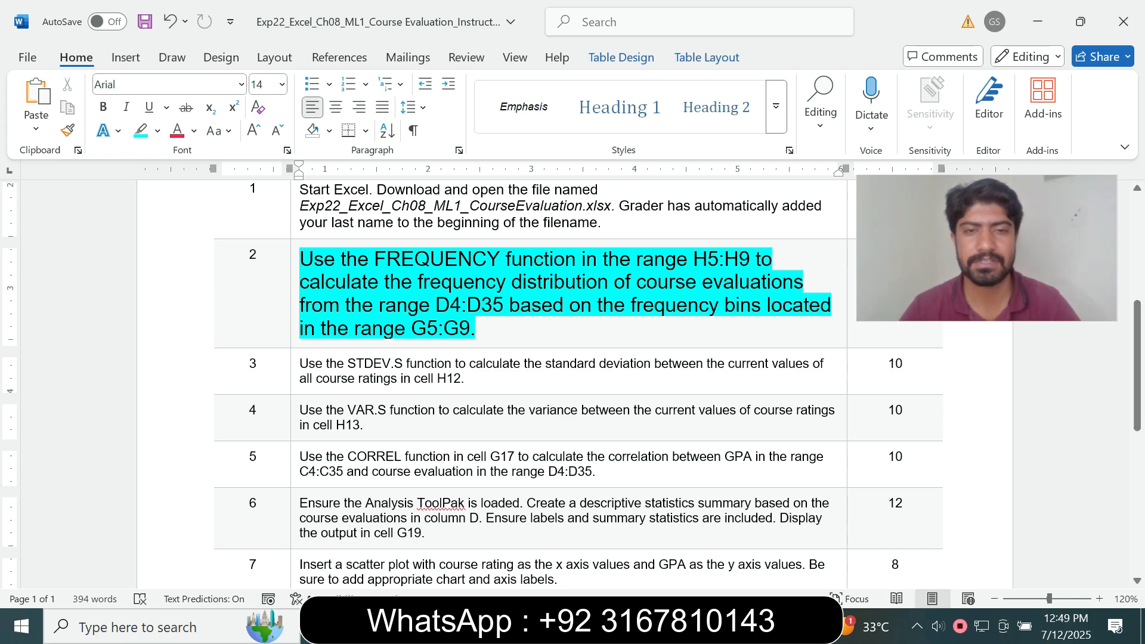
{"action": "left_click_drag", "start_coordinate": [379, 305], "coordinate": [460, 305]}
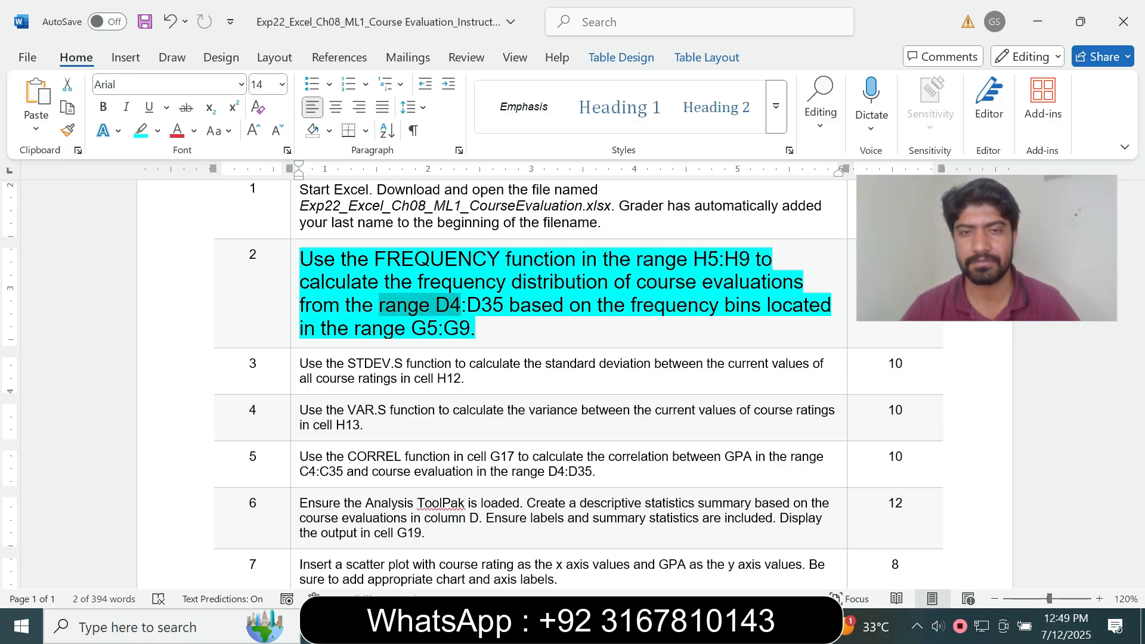
{"action": "left_click", "coordinate": [727, 627]}
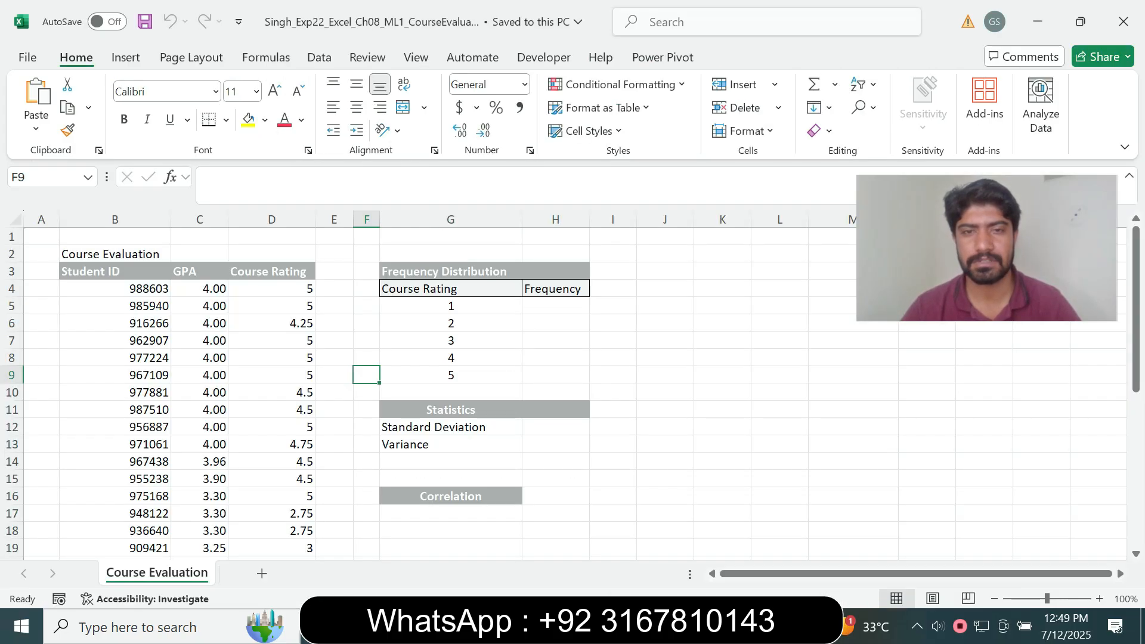
Enter =FREQUENCY(D4:D35,G5:G9) in H5, returning 0, 4, 12, 1, 15, 0
{"action": "left_click", "coordinate": [556, 306]}
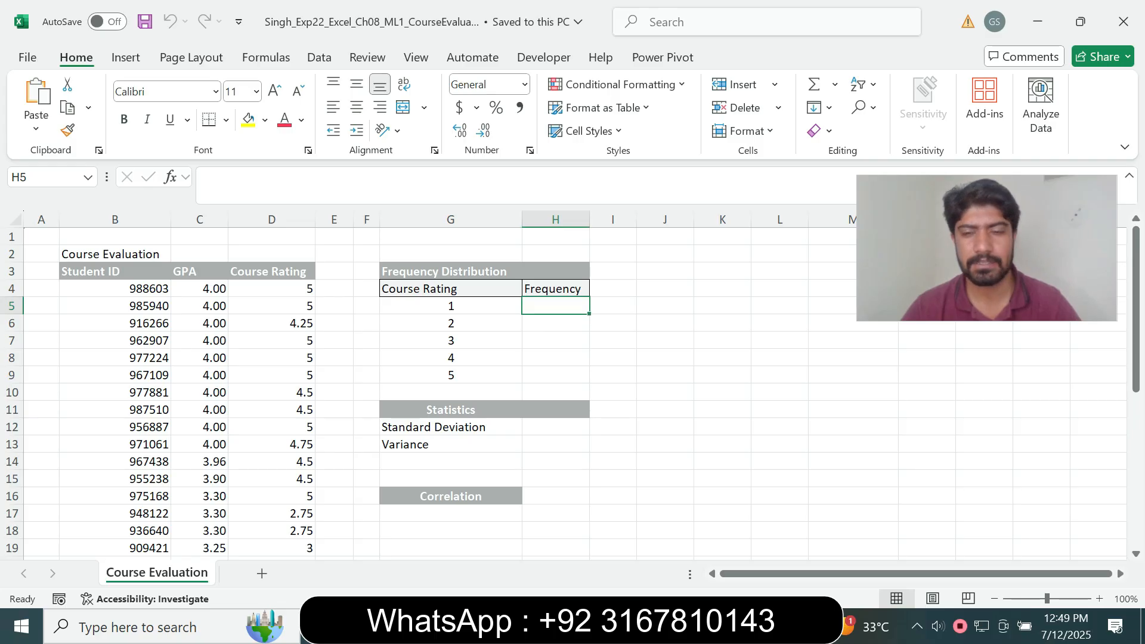
{"action": "key", "text": "alt+Tab"}
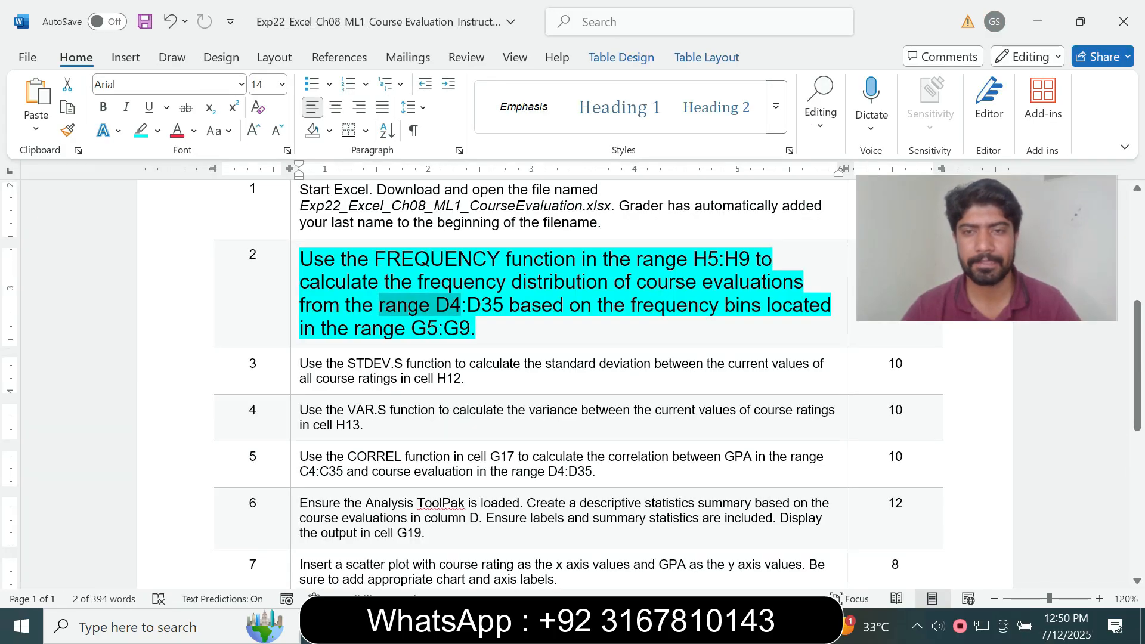
{"action": "key", "text": "alt+Tab"}
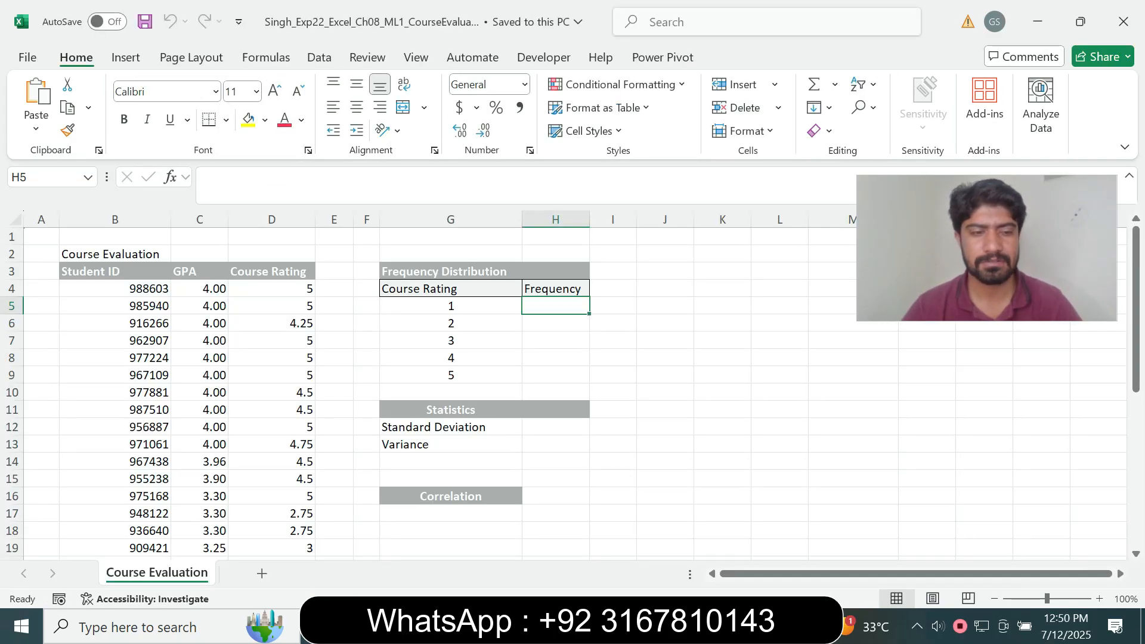
{"action": "type", "text": "=fre"}
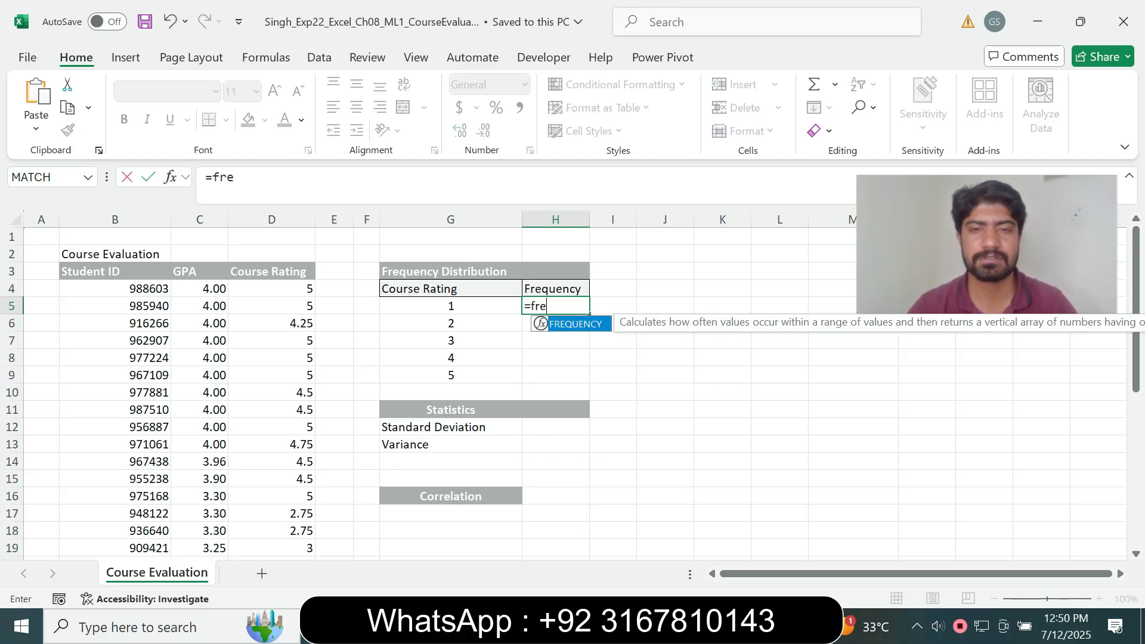
{"action": "key", "text": "Tab"}
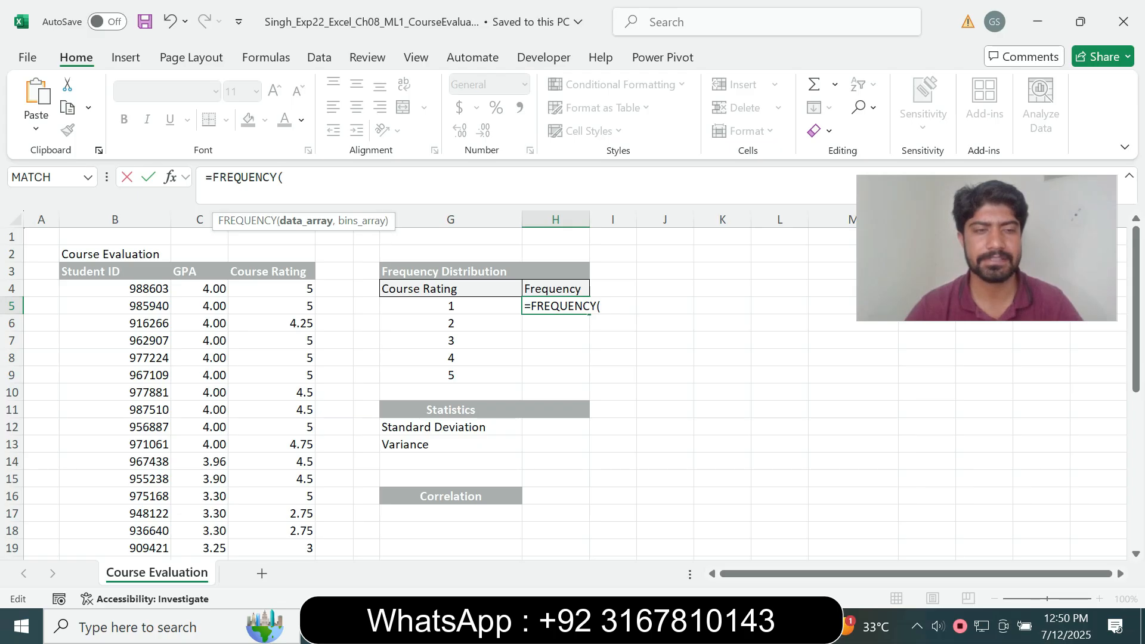
{"action": "left_click_drag", "start_coordinate": [271, 289], "coordinate": [271, 531]}
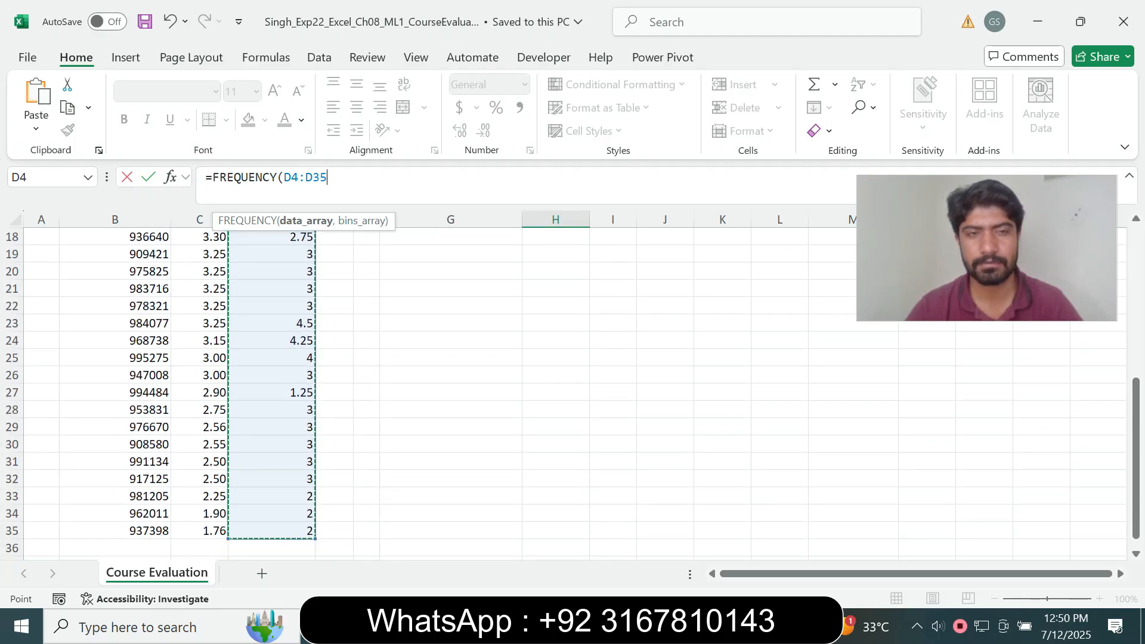
{"action": "type", "text": ","}
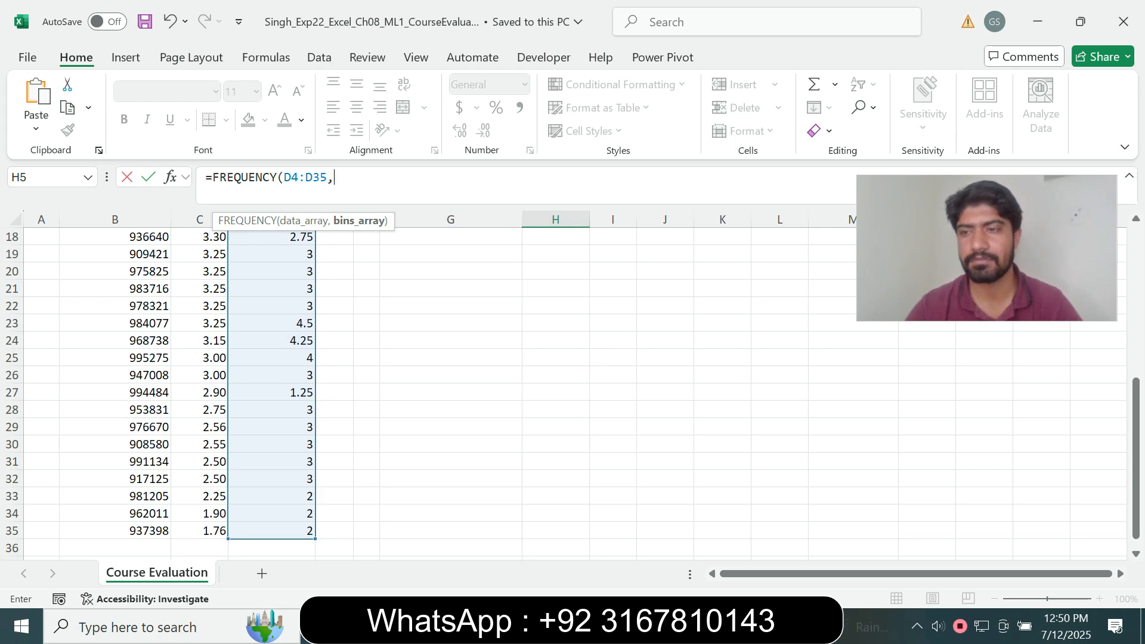
{"action": "scroll", "coordinate": [573, 388], "scroll_direction": "up", "scroll_amount": 6}
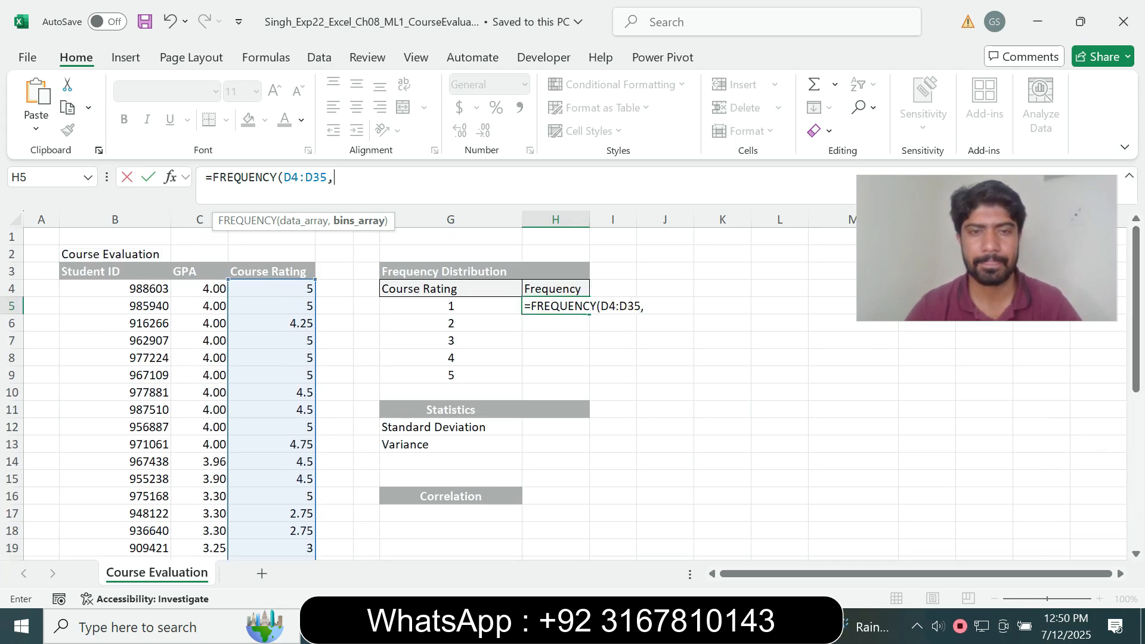
{"action": "left_click_drag", "start_coordinate": [451, 306], "coordinate": [451, 375]}
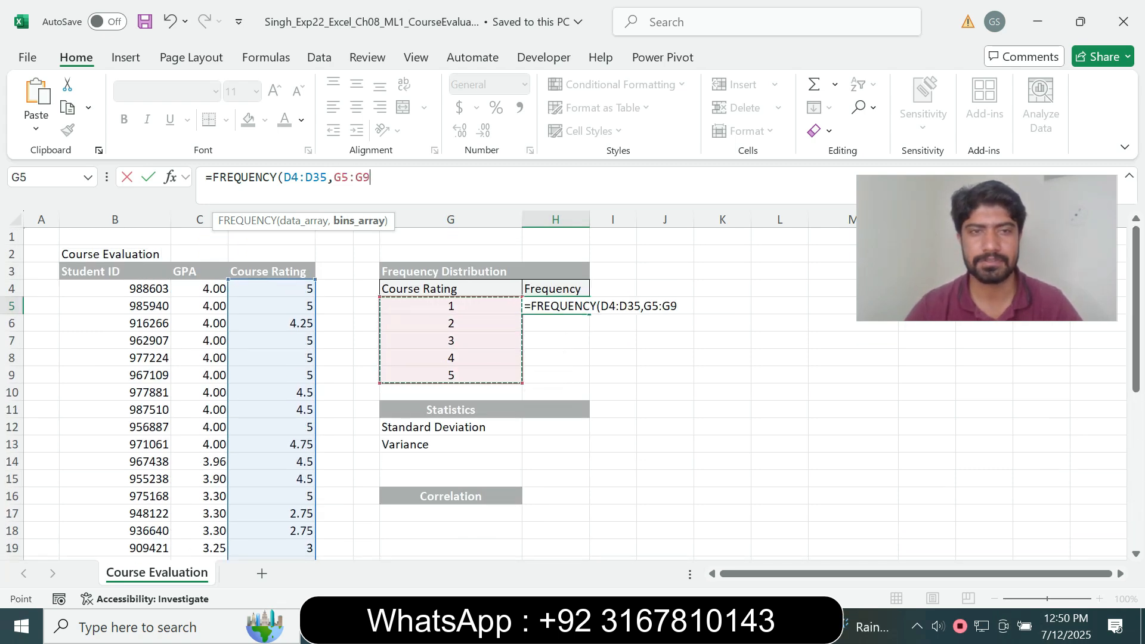
{"action": "type", "text": ")"}
{"action": "key", "text": "Return"}
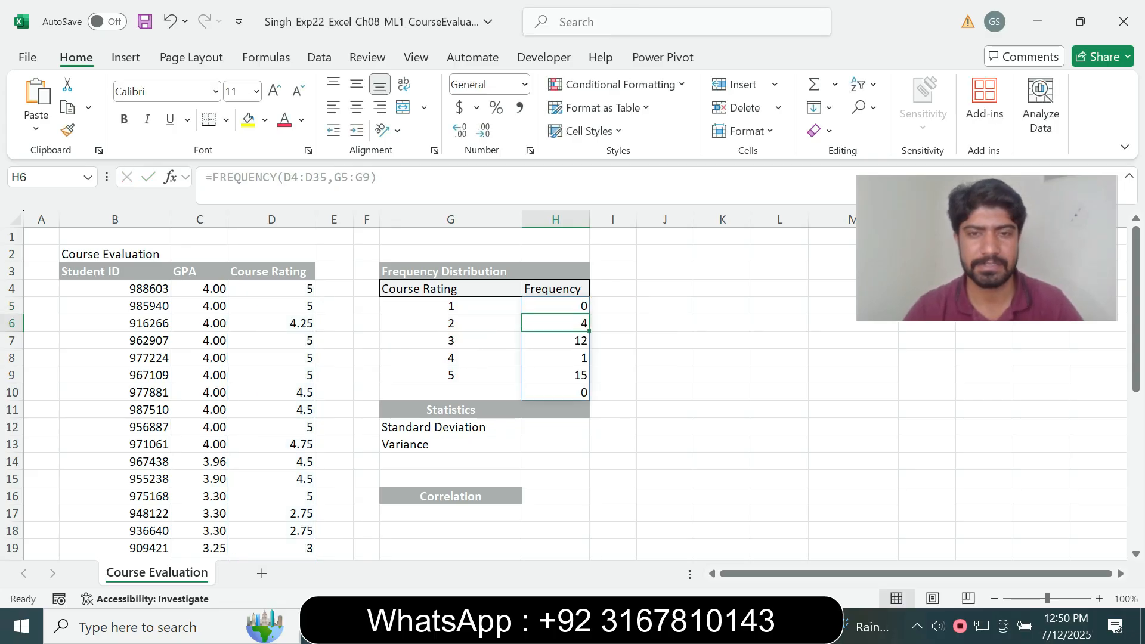
{"action": "key", "text": "alt+Tab"}
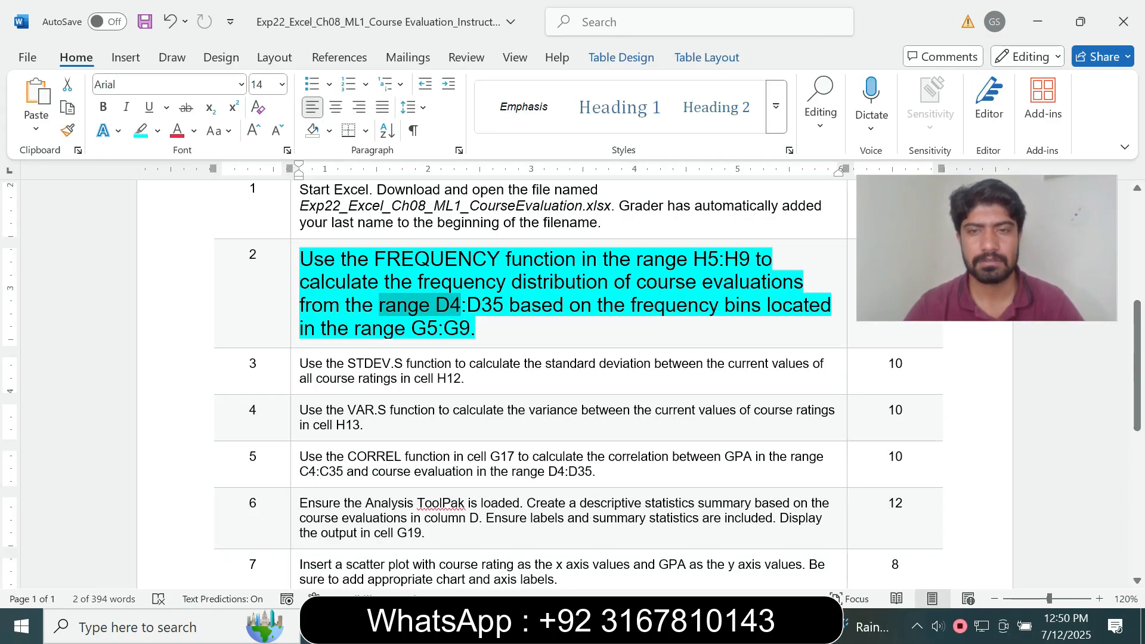
Check step 2's data and bin ranges, then reset step 2 to 9 pt unhighlighted
{"action": "left_click_drag", "start_coordinate": [512, 305], "coordinate": [638, 305]}
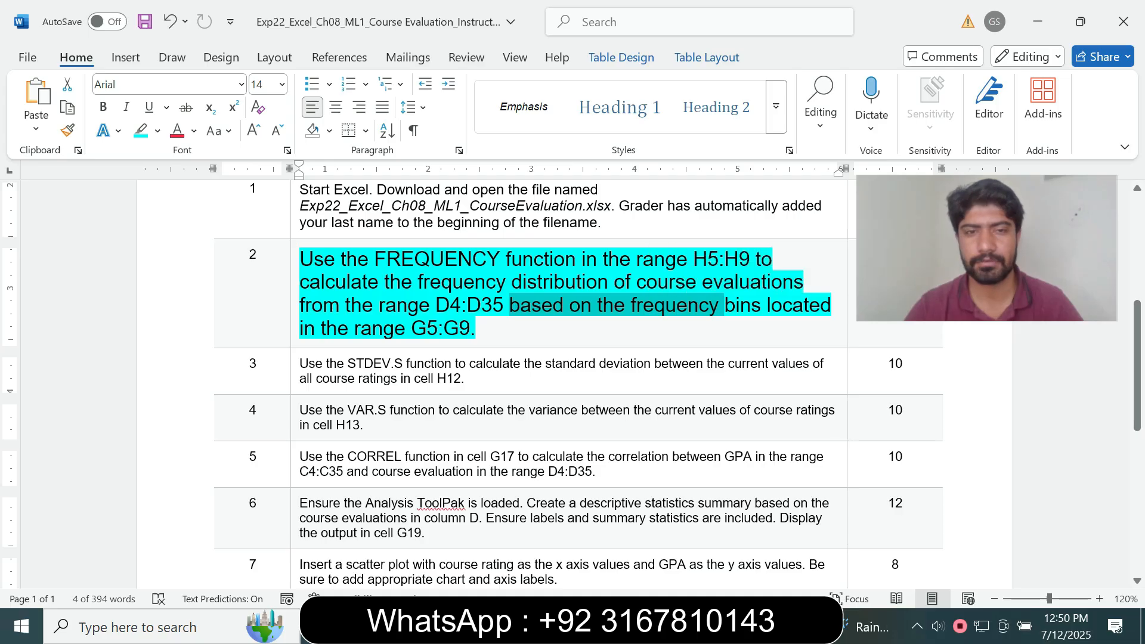
{"action": "left_click_drag", "start_coordinate": [357, 329], "coordinate": [437, 329]}
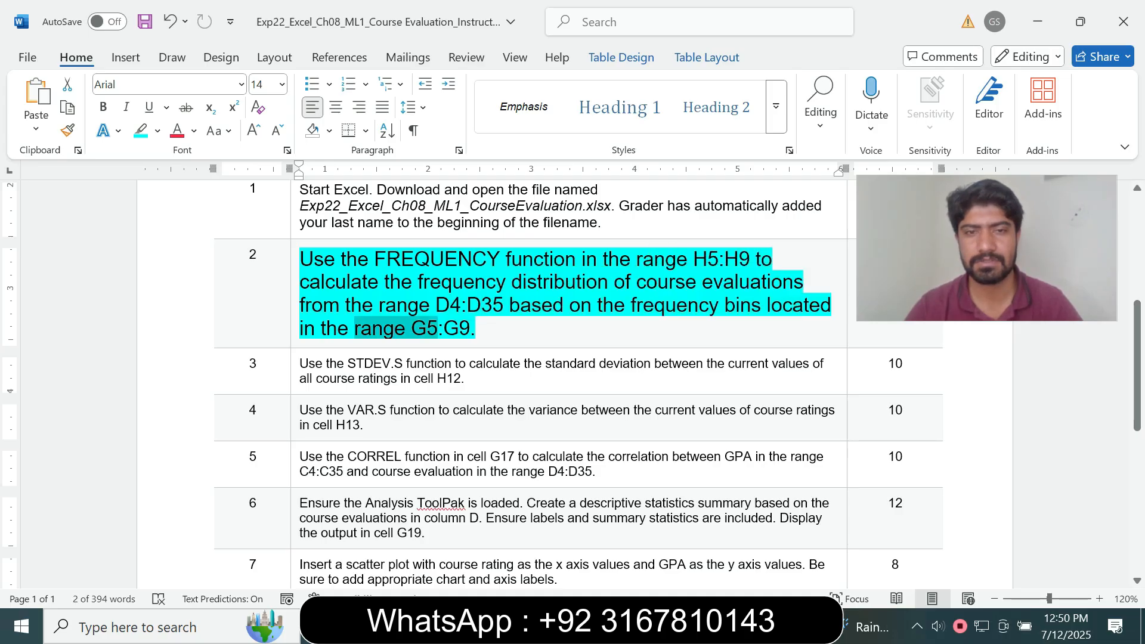
{"action": "key", "text": "alt+Tab"}
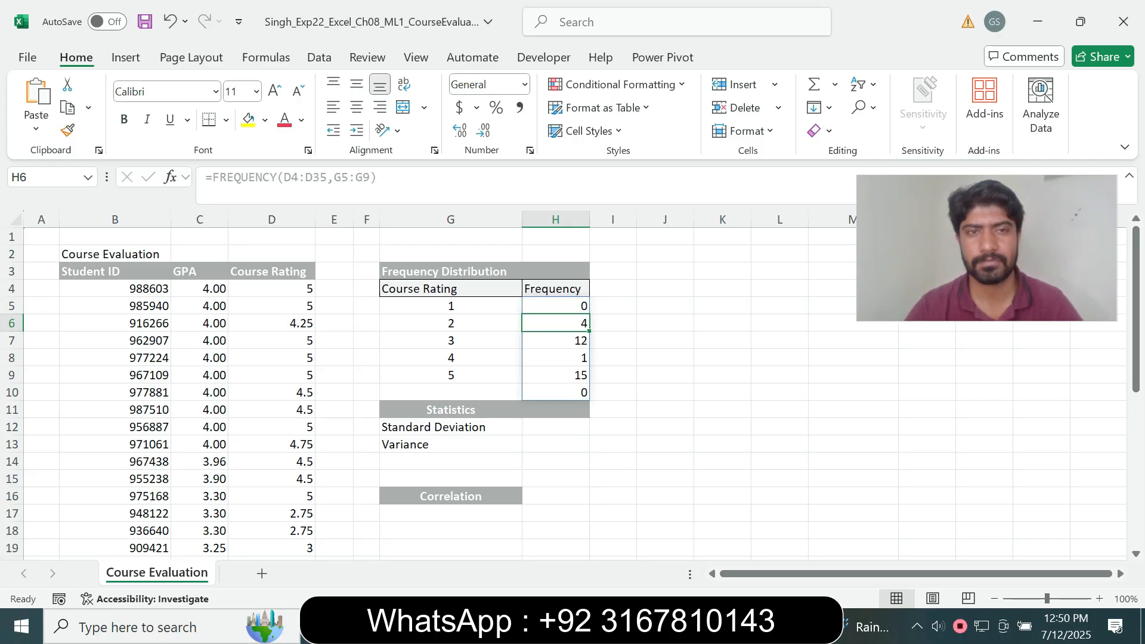
{"action": "key", "text": "alt+Tab"}
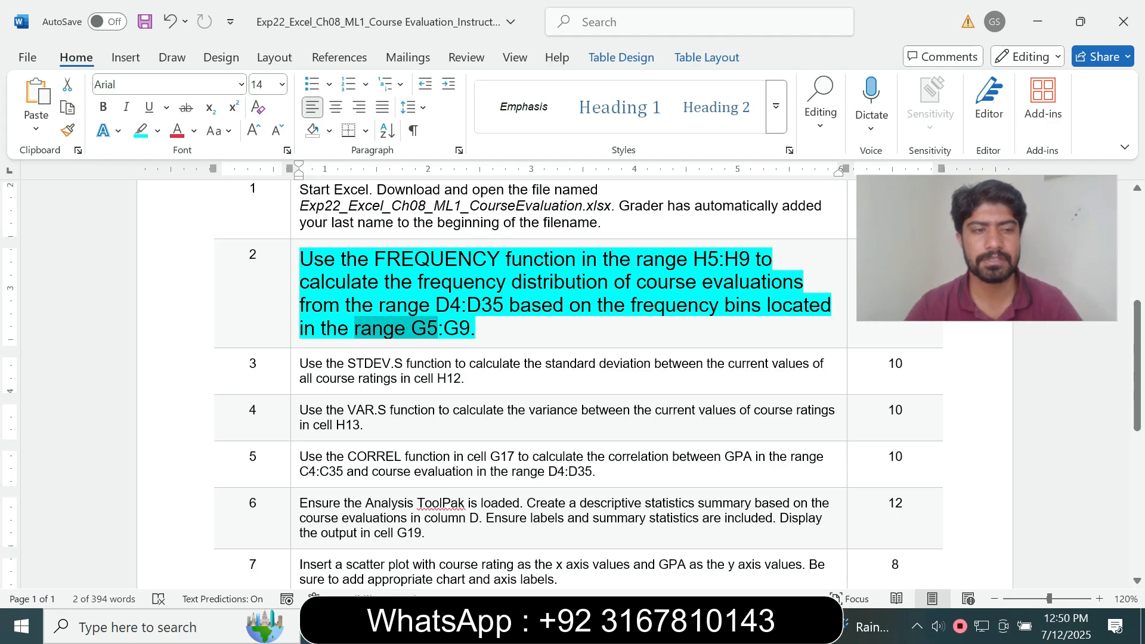
{"action": "left_click", "coordinate": [294, 287]}
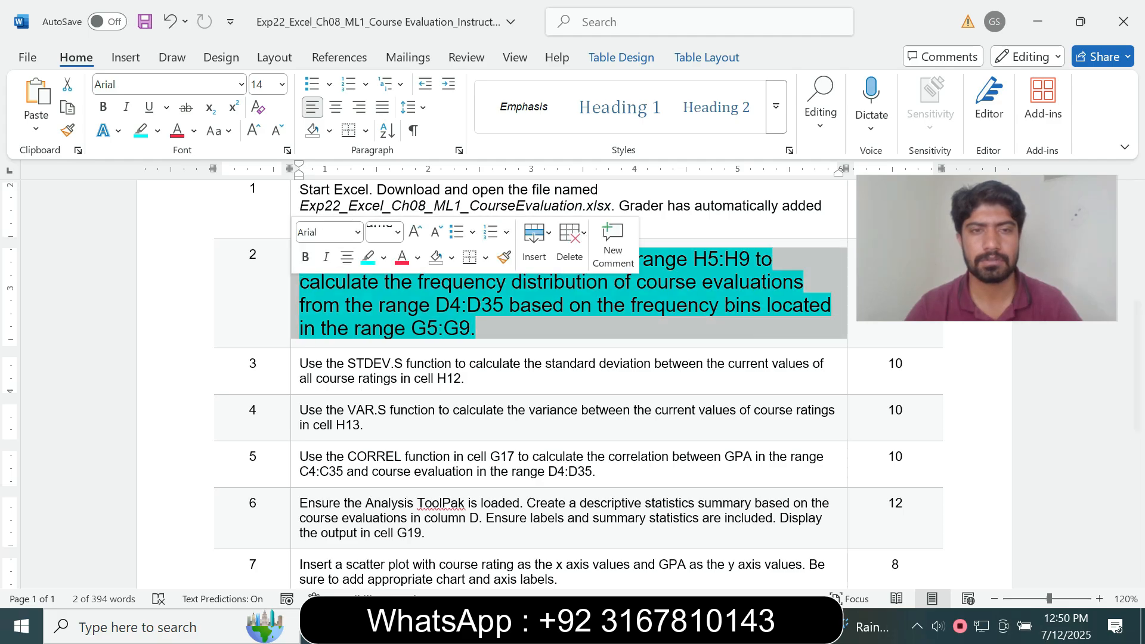
{"action": "left_click", "coordinate": [398, 233]}
{"action": "left_click", "coordinate": [379, 278]}
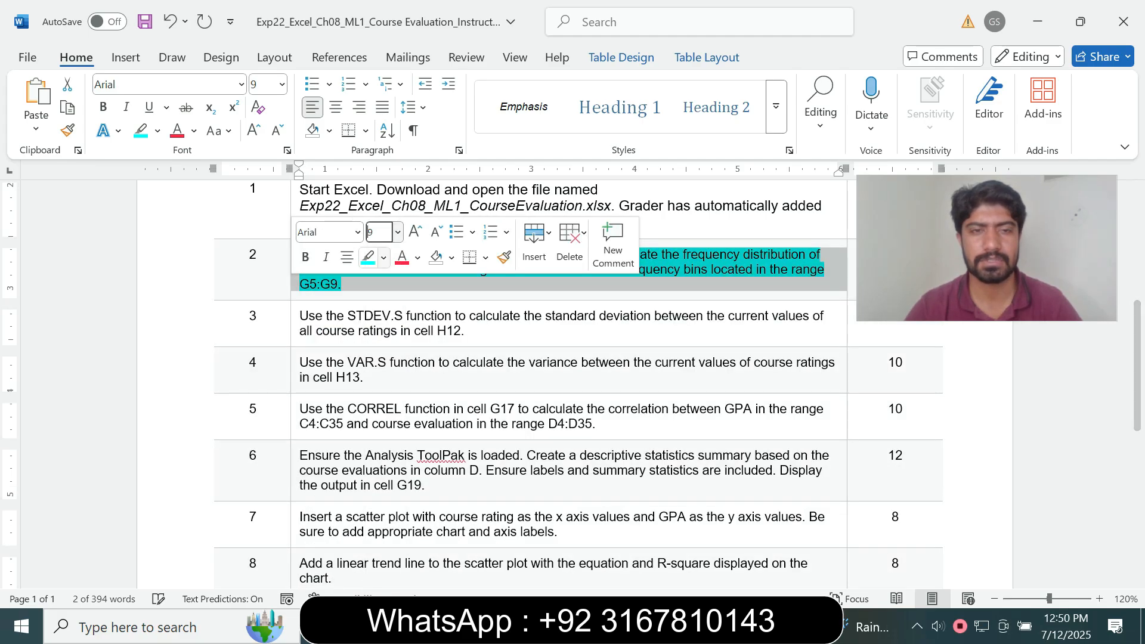
{"action": "left_click", "coordinate": [383, 257]}
{"action": "left_click", "coordinate": [411, 403]}
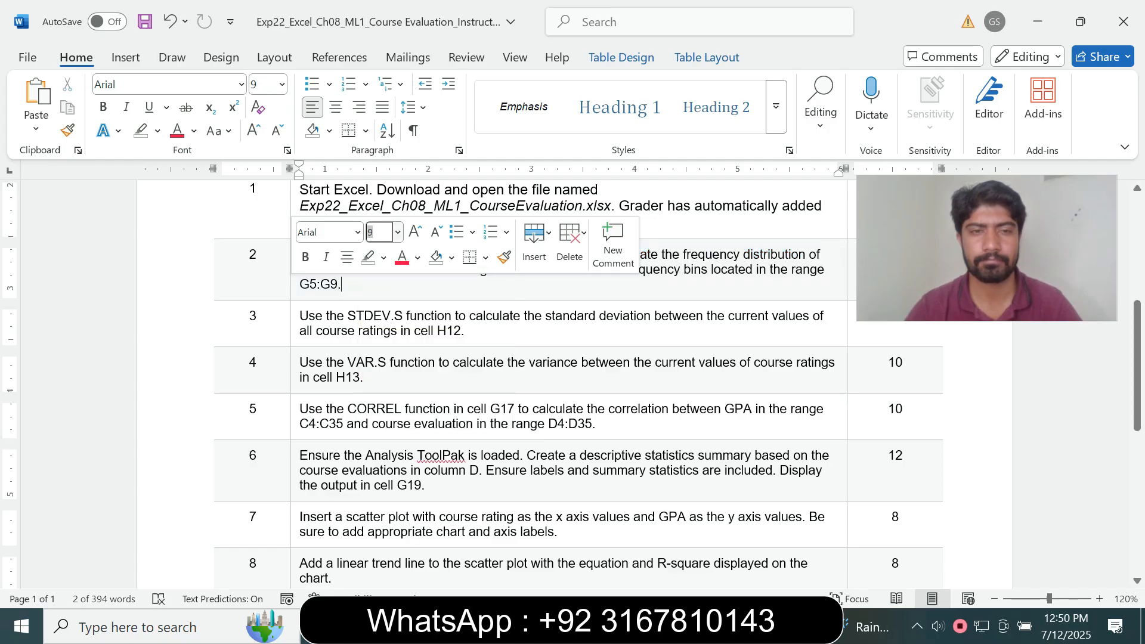
Make step 3's STDEV.S instruction 14 pt with turquoise highlight
{"action": "left_click", "coordinate": [294, 322]}
{"action": "left_click", "coordinate": [397, 285]}
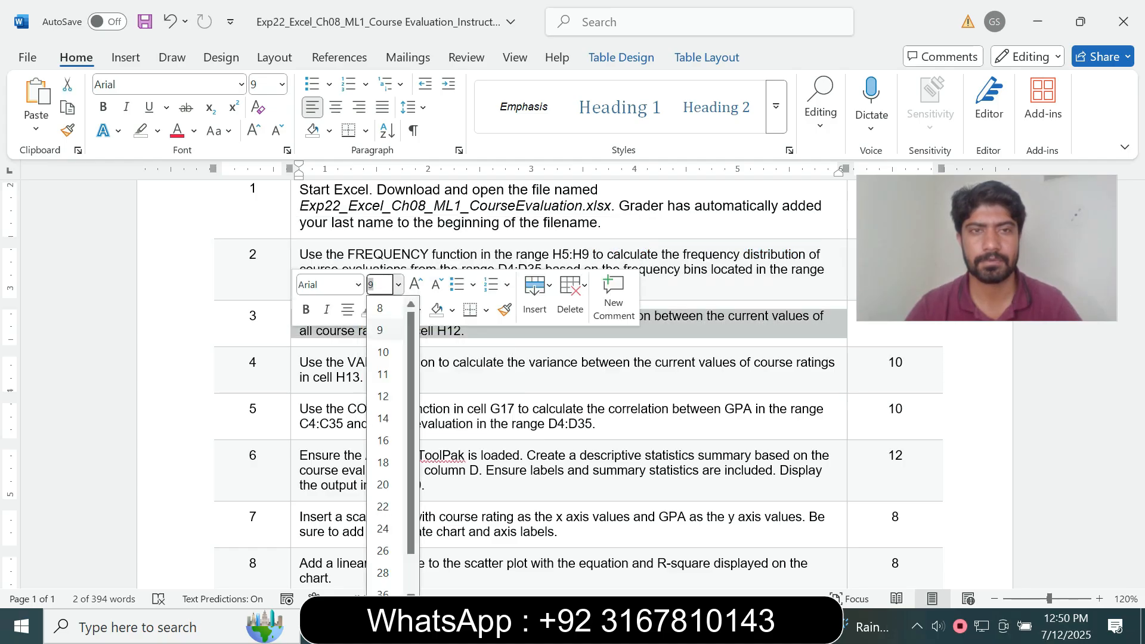
{"action": "left_click", "coordinate": [384, 309]}
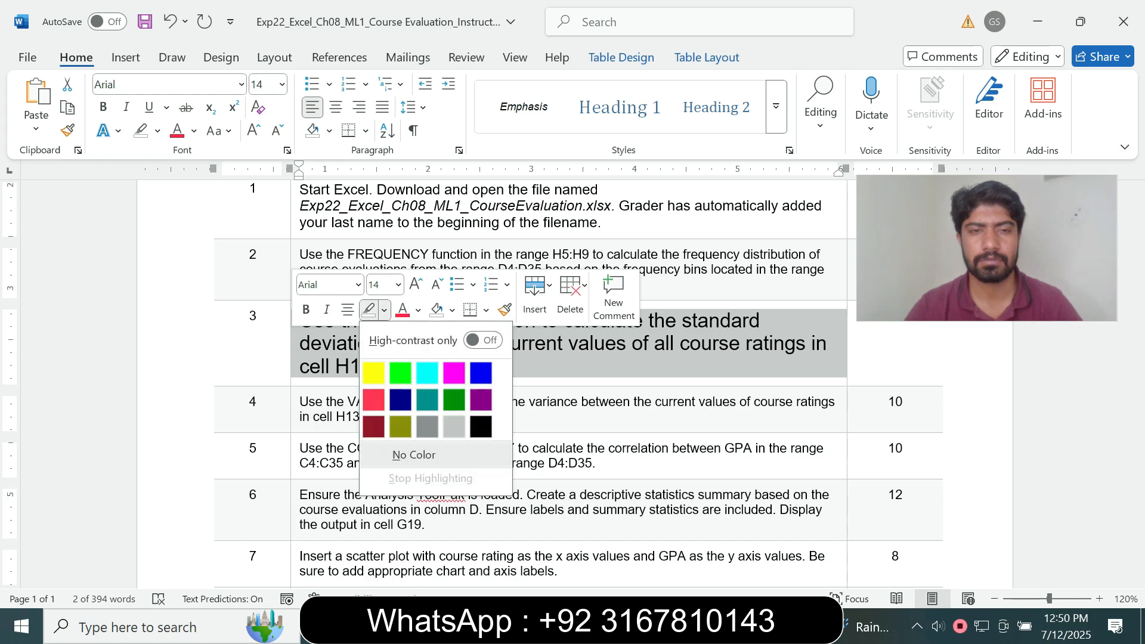
{"action": "left_click", "coordinate": [428, 373]}
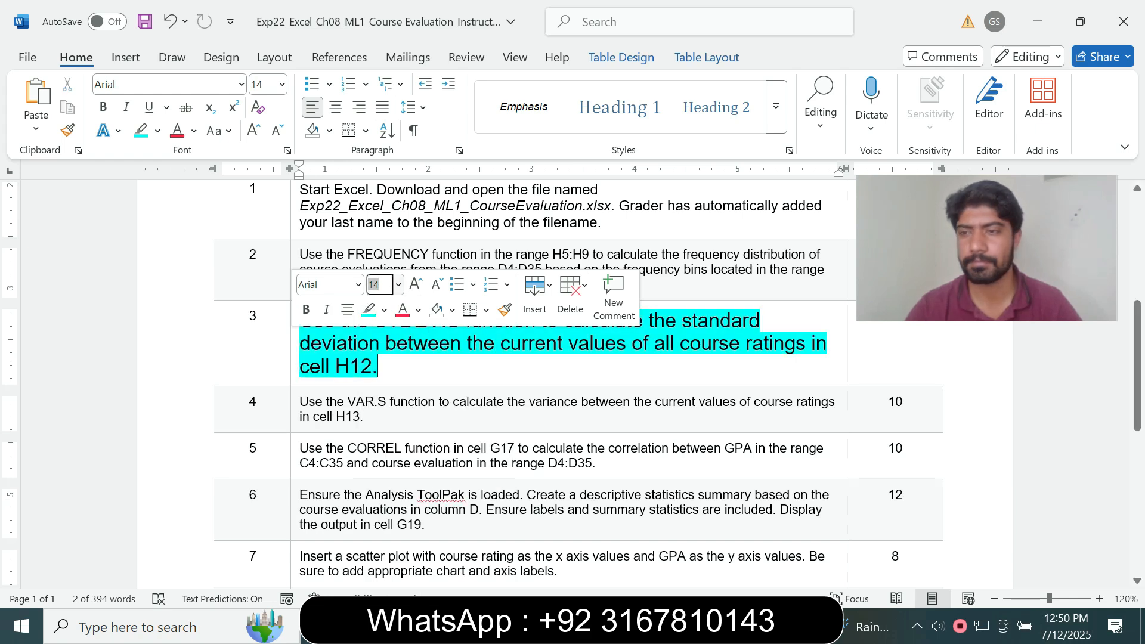
{"action": "scroll", "coordinate": [571, 383], "scroll_direction": "down", "scroll_amount": 1}
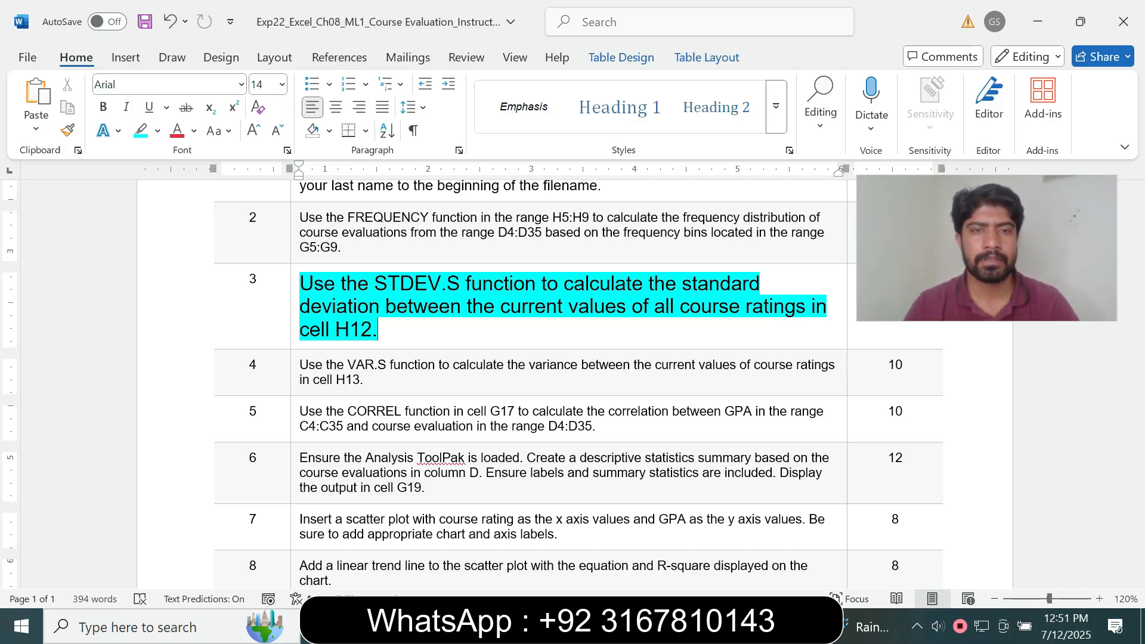
{"action": "left_click_drag", "start_coordinate": [341, 284], "coordinate": [440, 284]}
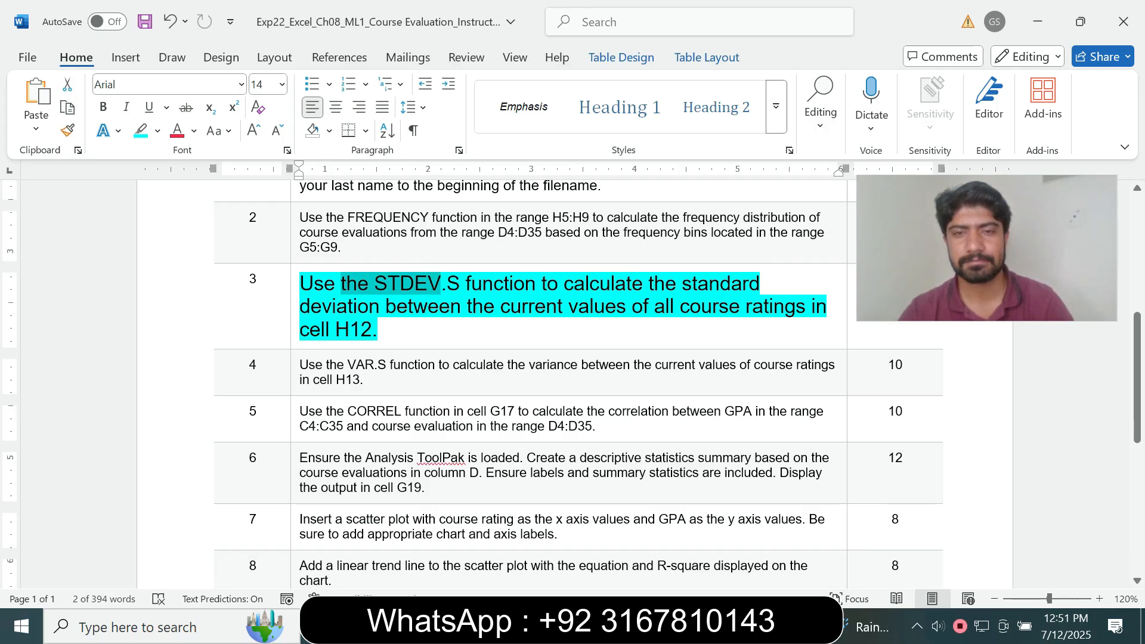
{"action": "key", "text": "alt+Tab"}
{"action": "left_click", "coordinate": [555, 427]}
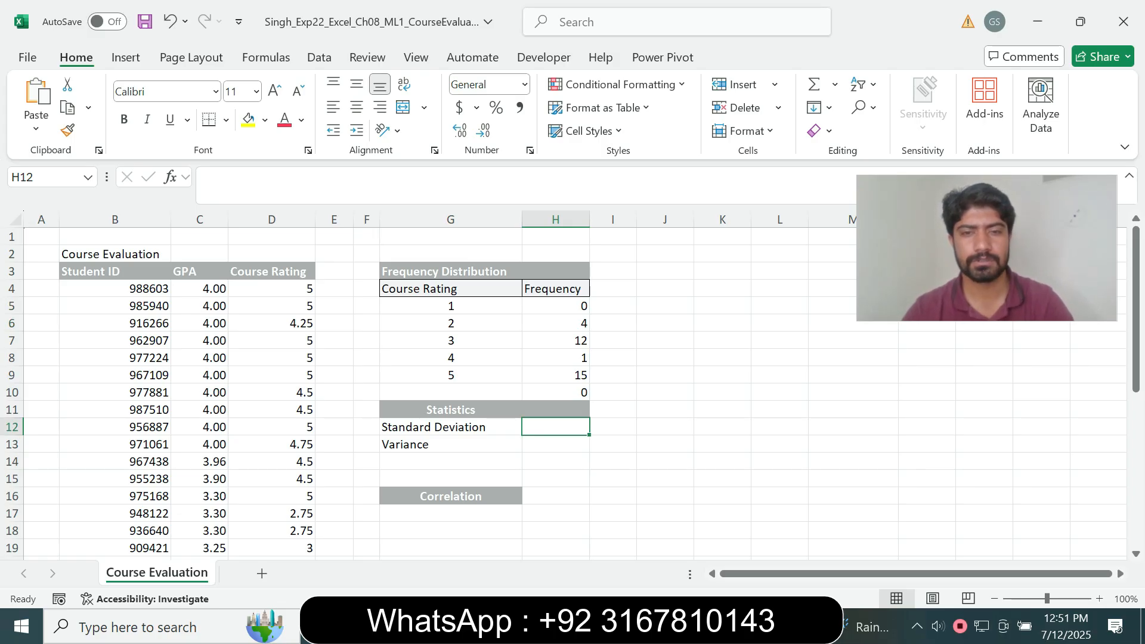
Enter =STDEV.S(D4:D35) in H12, giving a standard deviation of 1.109776
{"action": "type", "text": "="}
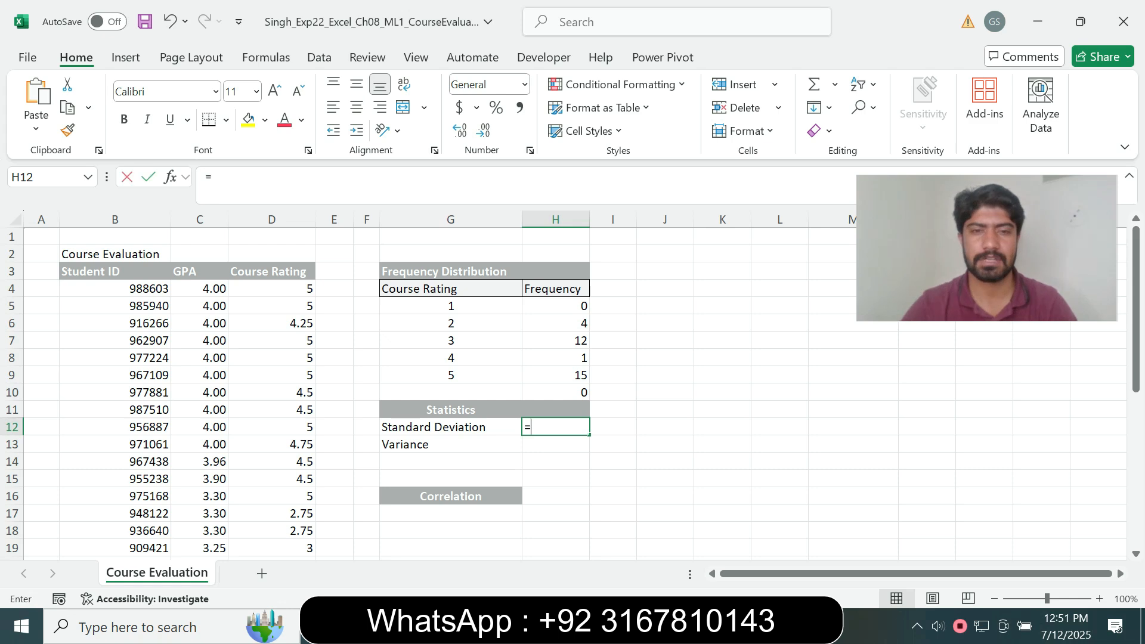
{"action": "type", "text": "st"}
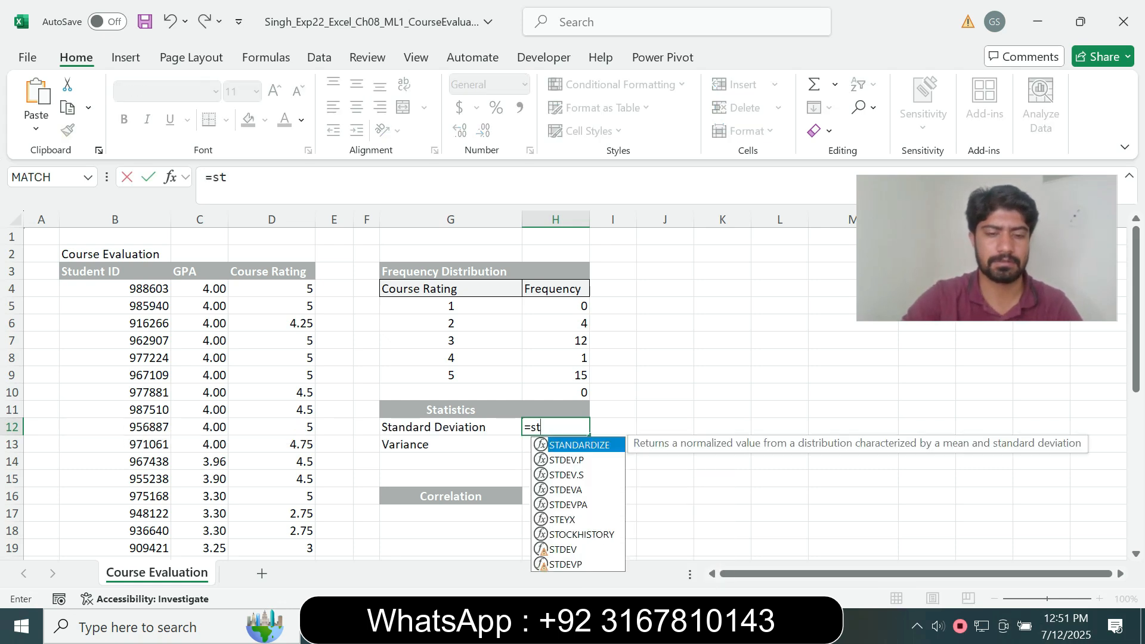
{"action": "type", "text": "d"}
{"action": "key", "text": "Down"}
{"action": "key", "text": "Tab"}
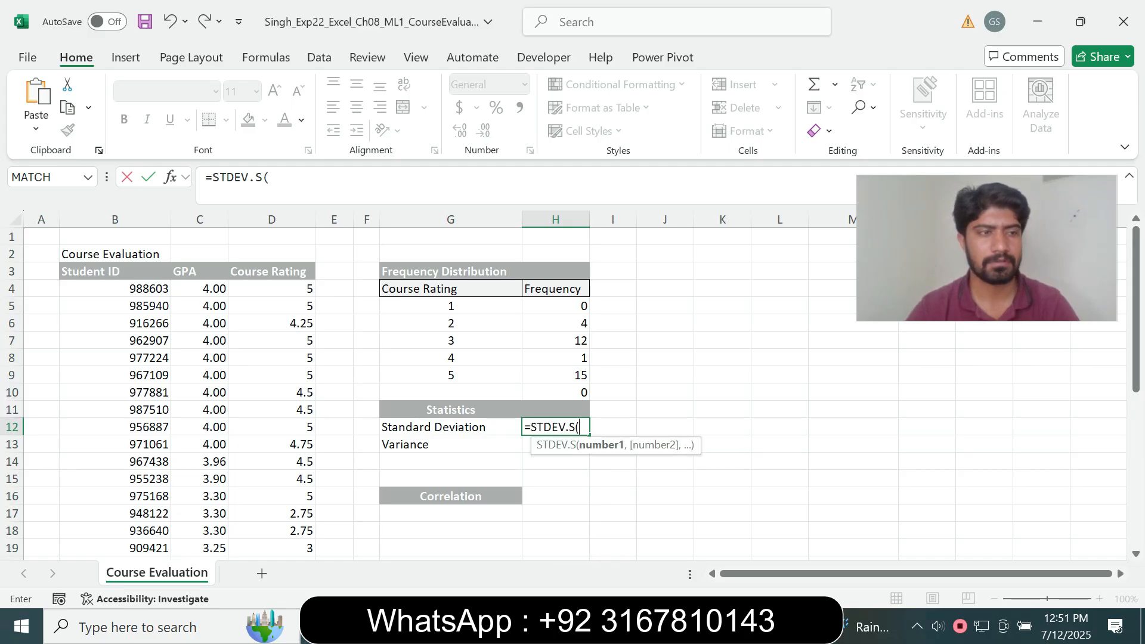
{"action": "left_click", "coordinate": [270, 177]}
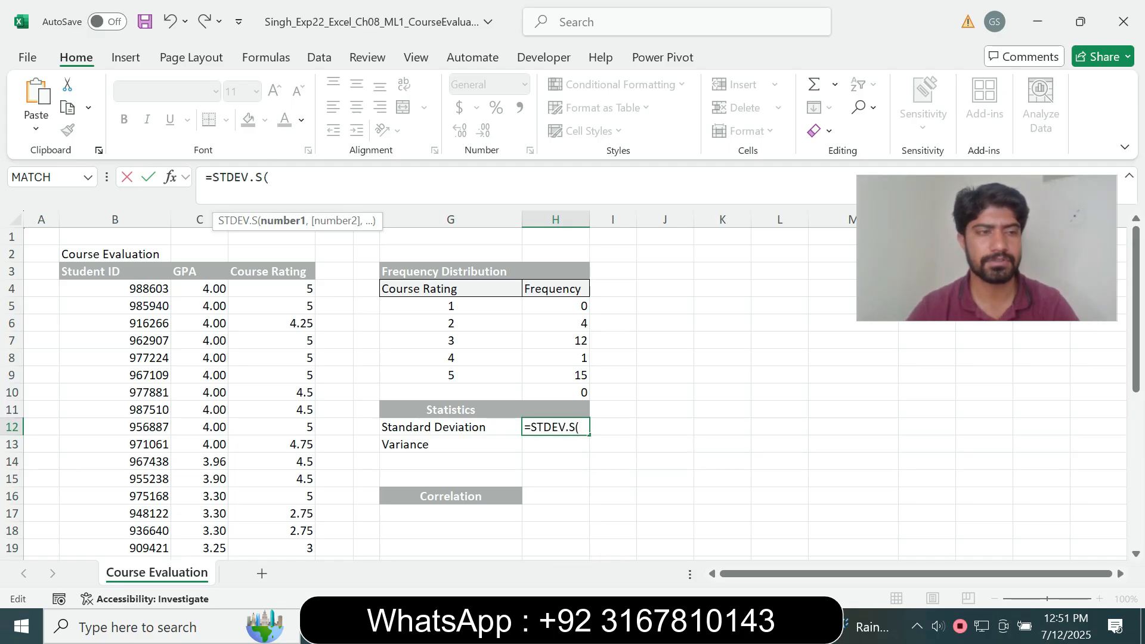
{"action": "left_click_drag", "start_coordinate": [281, 288], "coordinate": [310, 514]}
{"action": "type", "text": ")"}
{"action": "key", "text": "Return"}
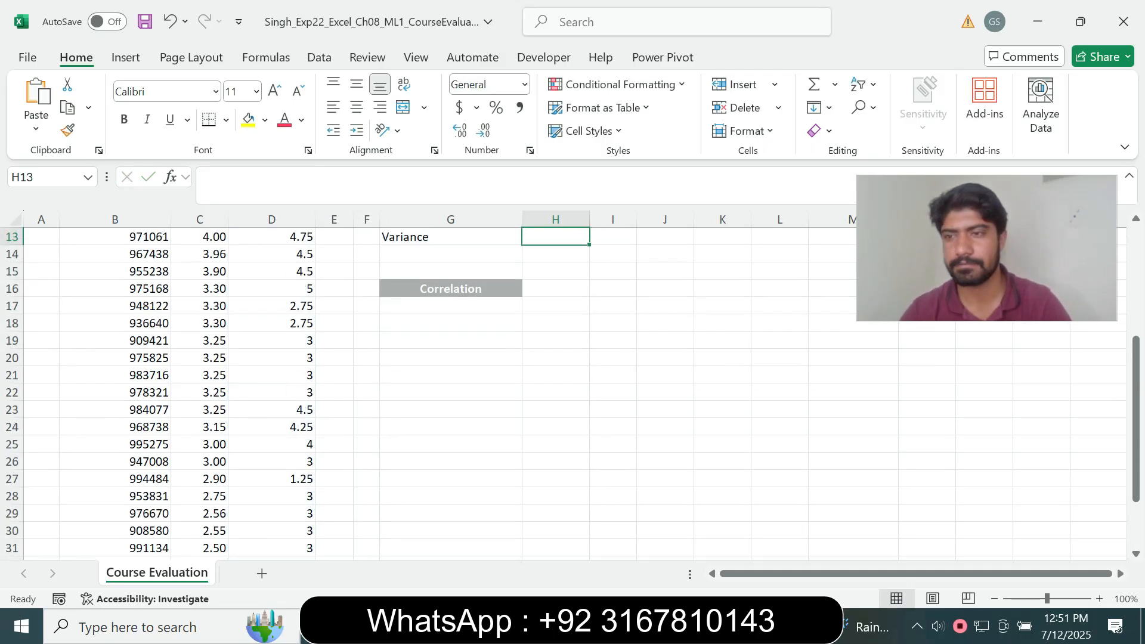
{"action": "left_click_drag", "start_coordinate": [1136, 382], "coordinate": [1137, 269]}
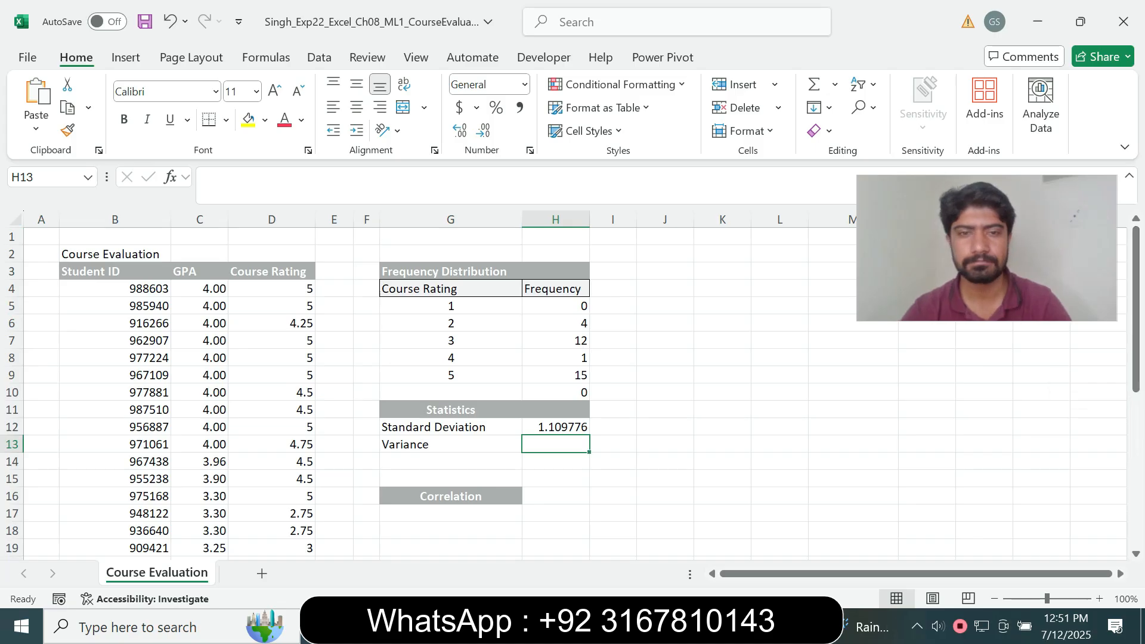
{"action": "key", "text": "Up"}
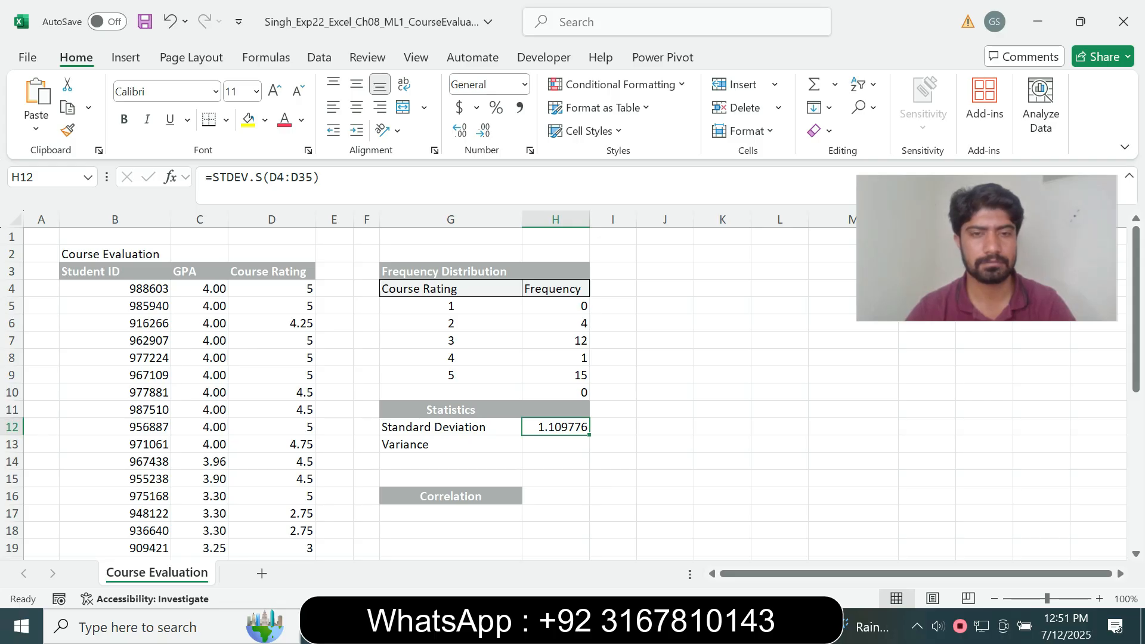
{"action": "key", "text": "alt+Tab"}
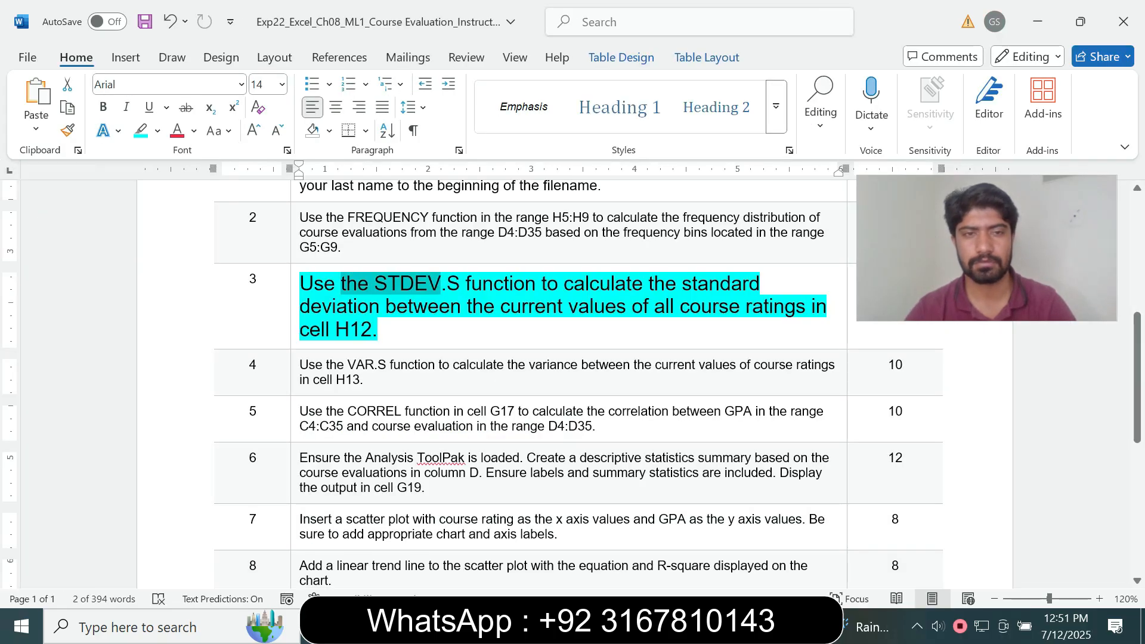
Return step 3's instruction to 9 pt with no highlight
{"action": "left_click", "coordinate": [294, 326]}
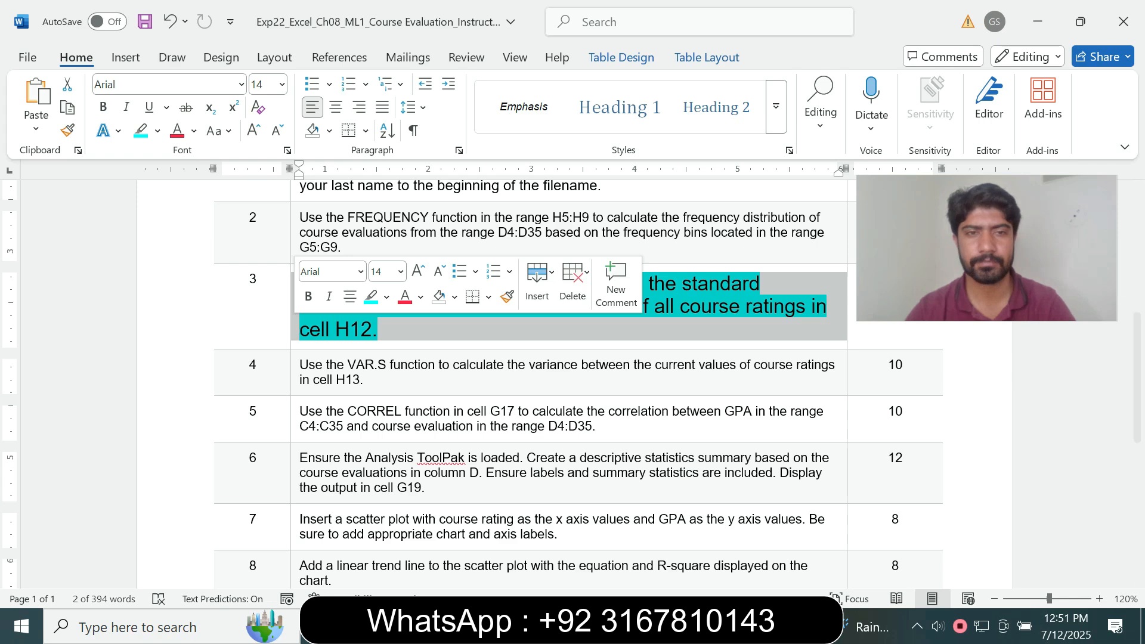
{"action": "left_click", "coordinate": [401, 272]}
{"action": "left_click", "coordinate": [382, 316]}
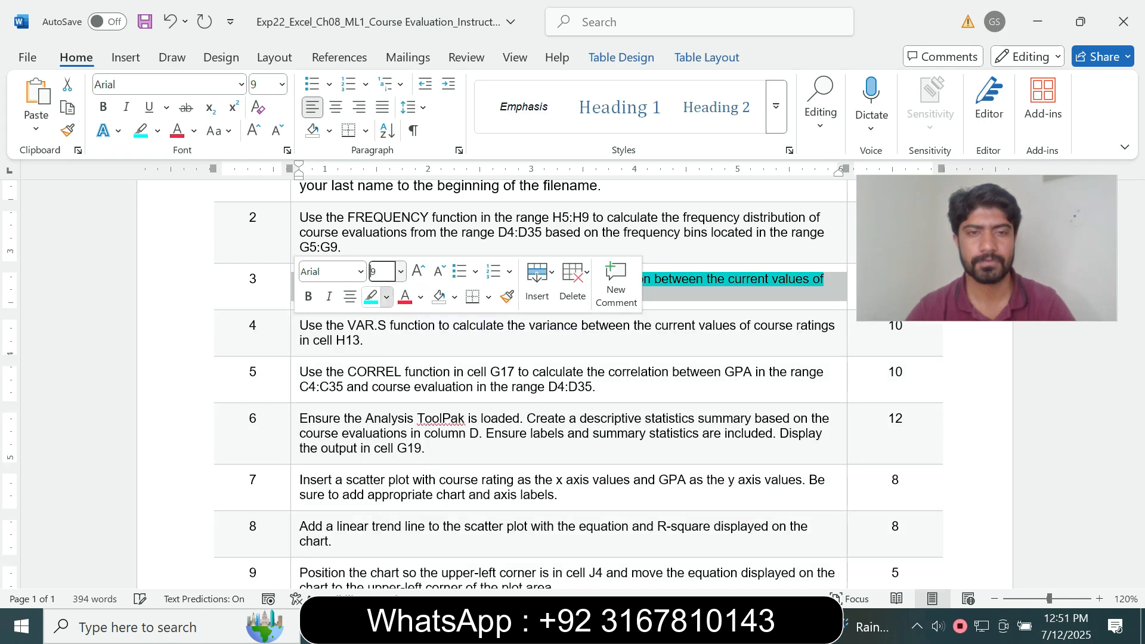
{"action": "left_click", "coordinate": [387, 296]}
{"action": "left_click", "coordinate": [417, 442]}
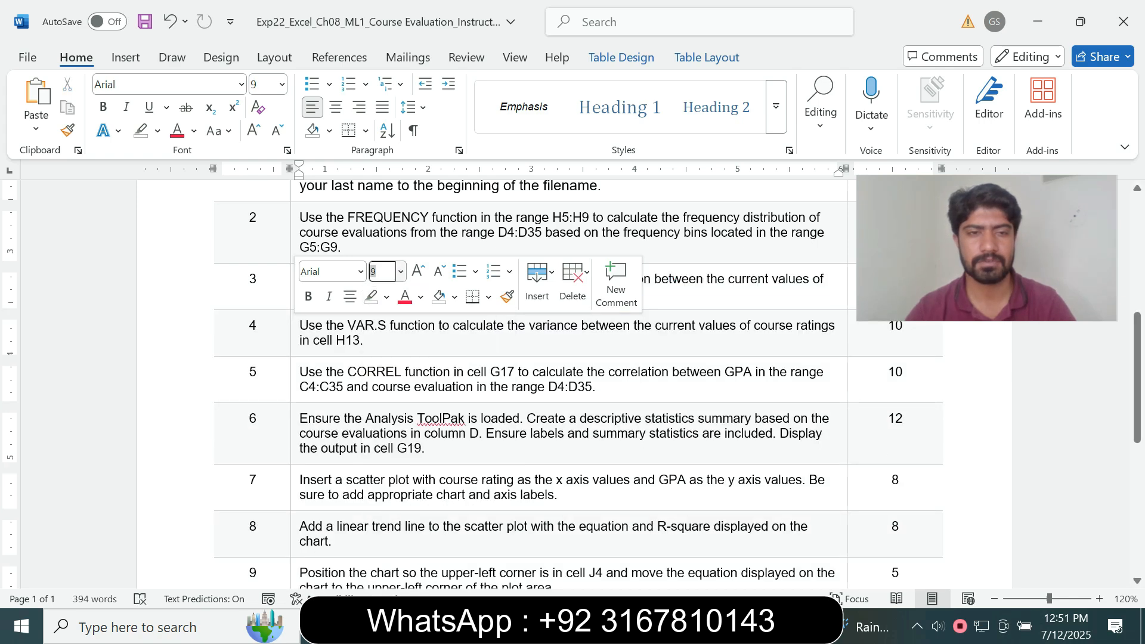
Make step 4's VAR.S instruction 14 pt with turquoise highlight
{"action": "left_click", "coordinate": [294, 340]}
{"action": "left_click", "coordinate": [400, 291]}
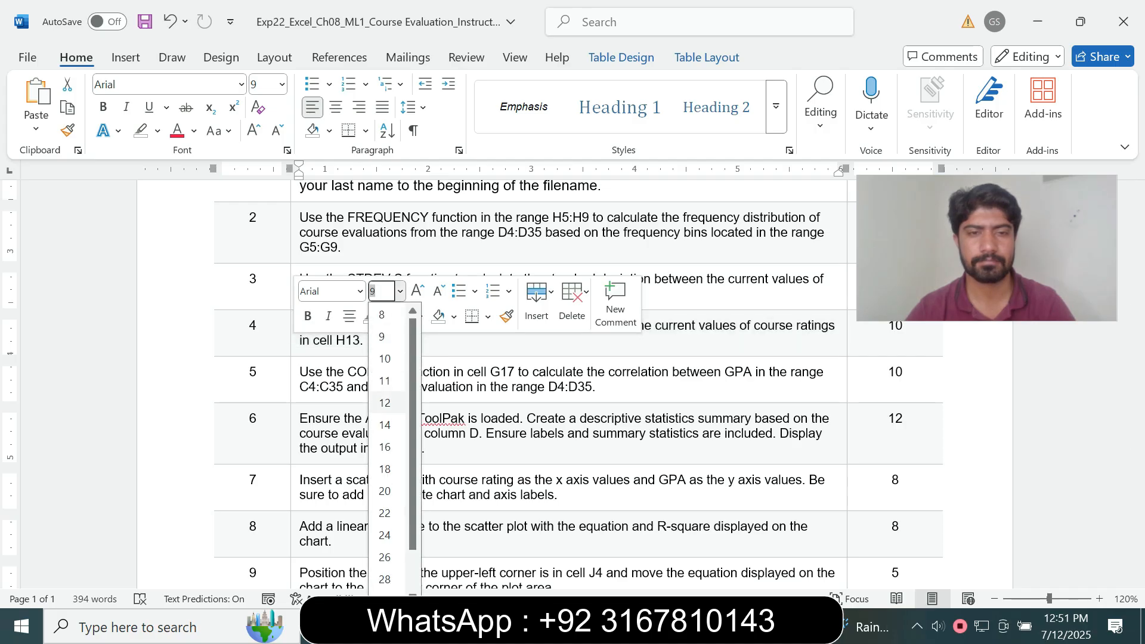
{"action": "left_click", "coordinate": [382, 422]}
{"action": "left_click", "coordinate": [386, 316]}
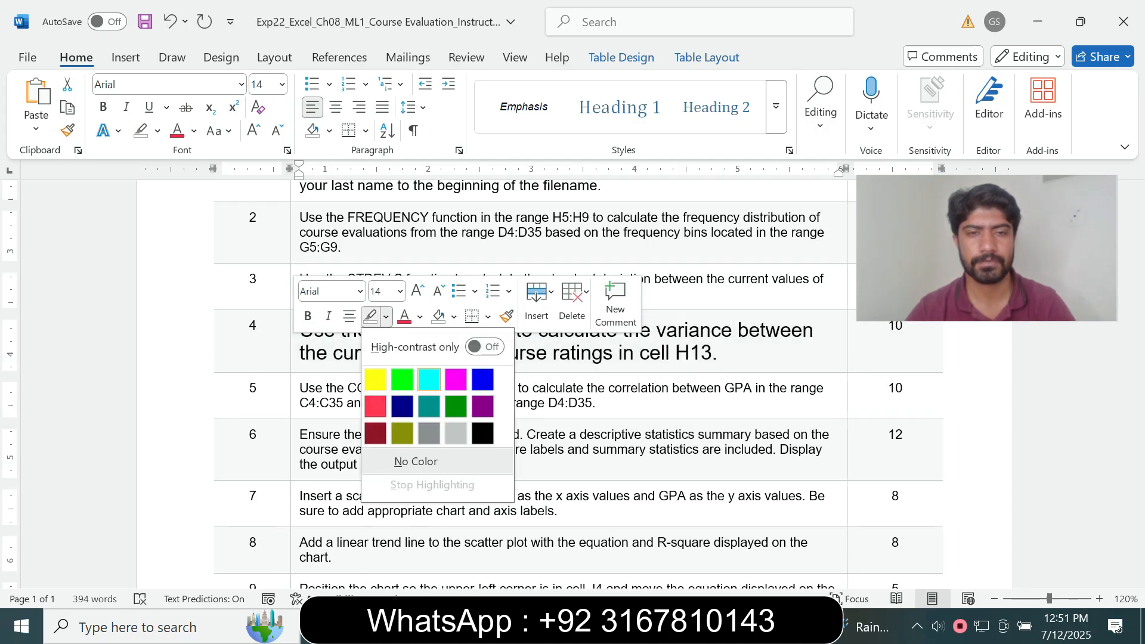
{"action": "left_click", "coordinate": [419, 378]}
Reselect the complete step 4 instruction text to review it
{"action": "left_click", "coordinate": [662, 435]}
{"action": "left_click_drag", "start_coordinate": [1138, 377], "coordinate": [1138, 380]}
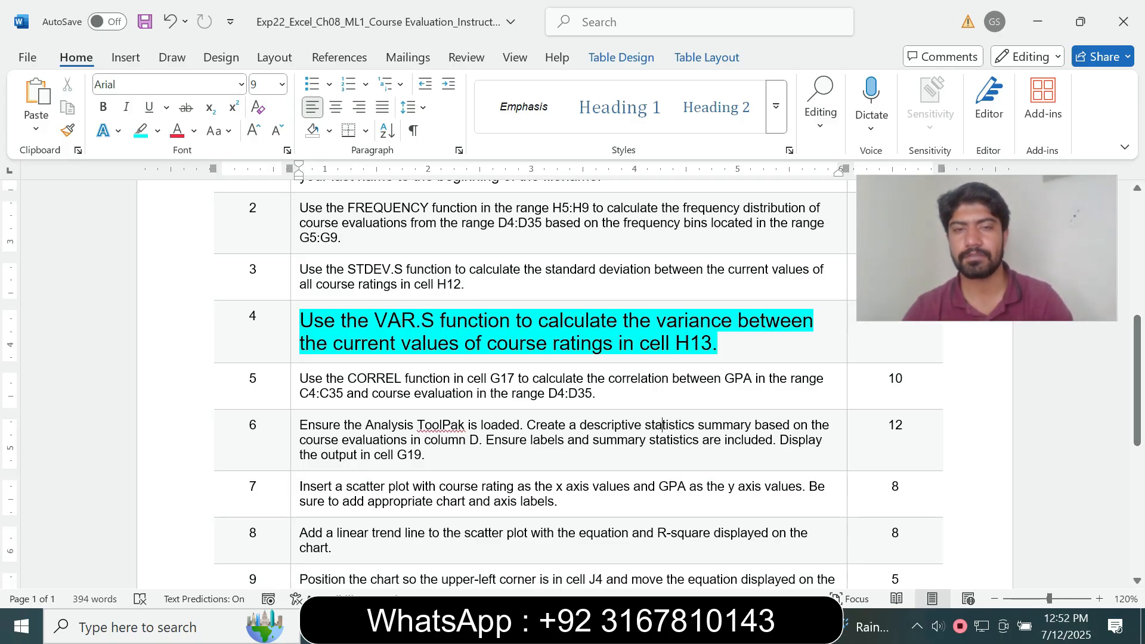
{"action": "left_click", "coordinate": [316, 344]}
{"action": "left_click_drag", "start_coordinate": [316, 345], "coordinate": [655, 348]}
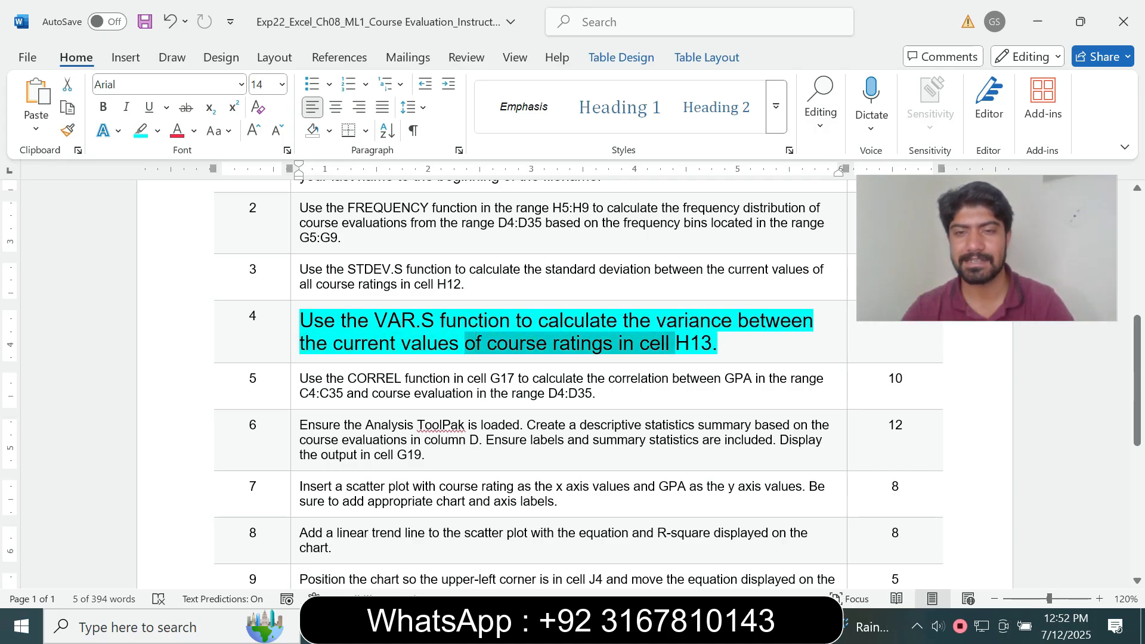
{"action": "left_click", "coordinate": [649, 344]}
{"action": "left_click", "coordinate": [690, 344]}
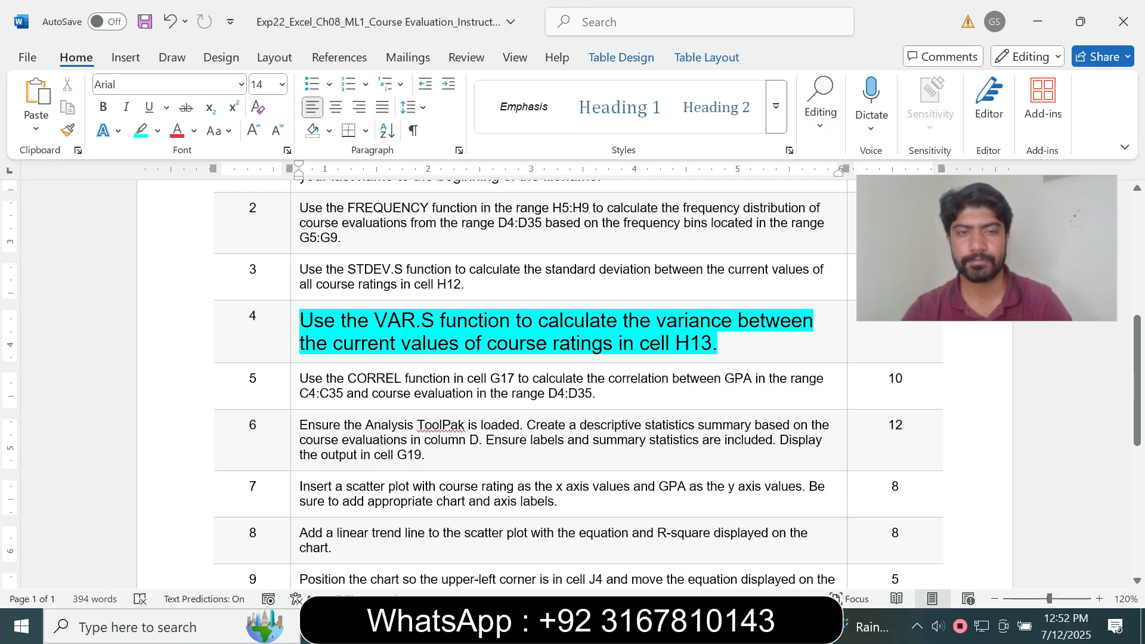
{"action": "left_click_drag", "start_coordinate": [324, 321], "coordinate": [716, 344]}
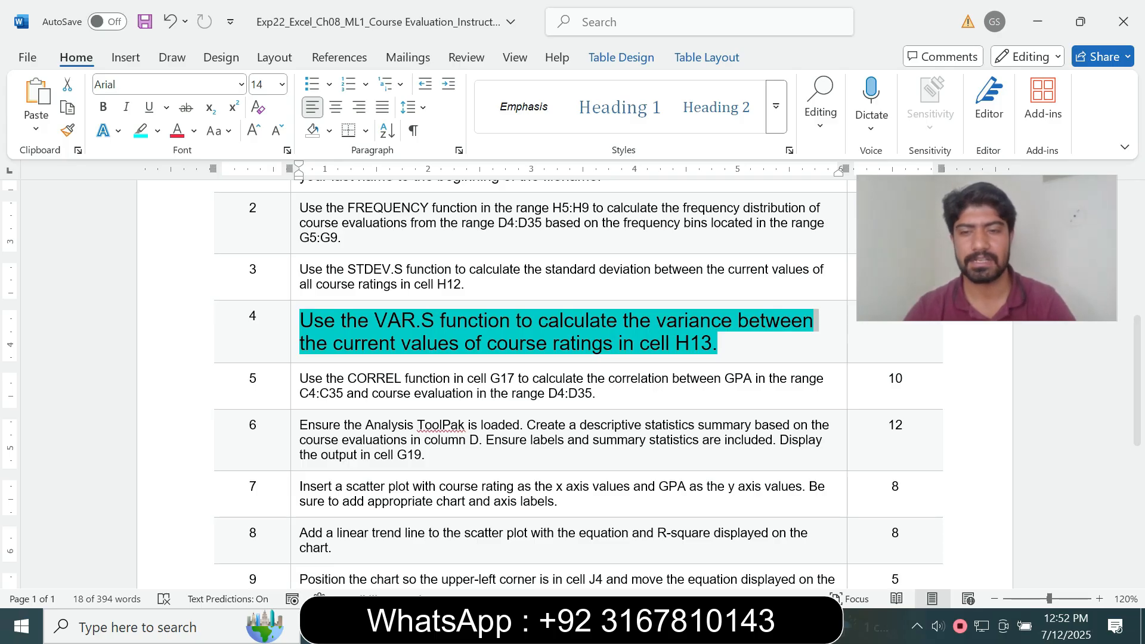
{"action": "key", "text": "alt+Tab"}
{"action": "left_click", "coordinate": [555, 445]}
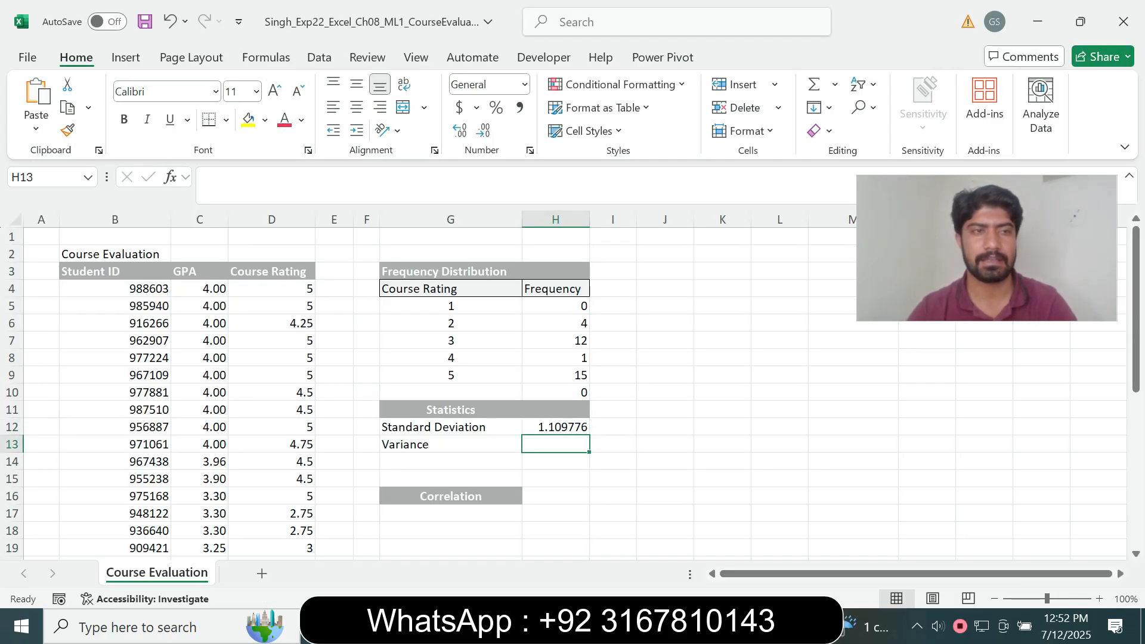
Enter =VAR.S(D4:D35) in H13 for the variance of the course ratings
{"action": "type", "text": "="}
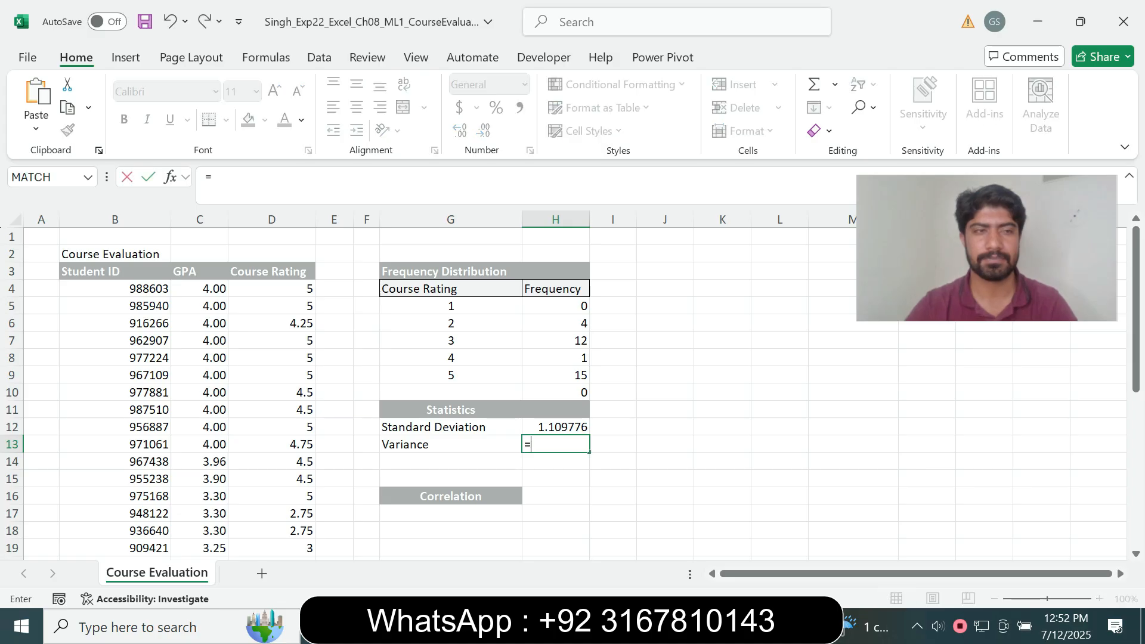
{"action": "type", "text": "vars"}
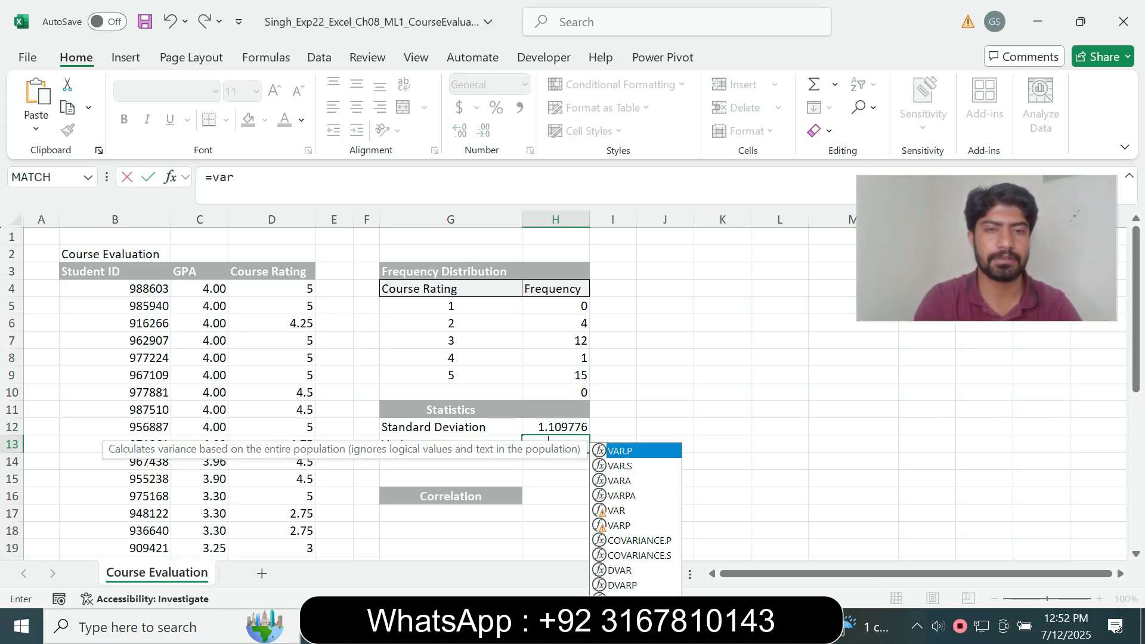
{"action": "key", "text": "BackSpace"}
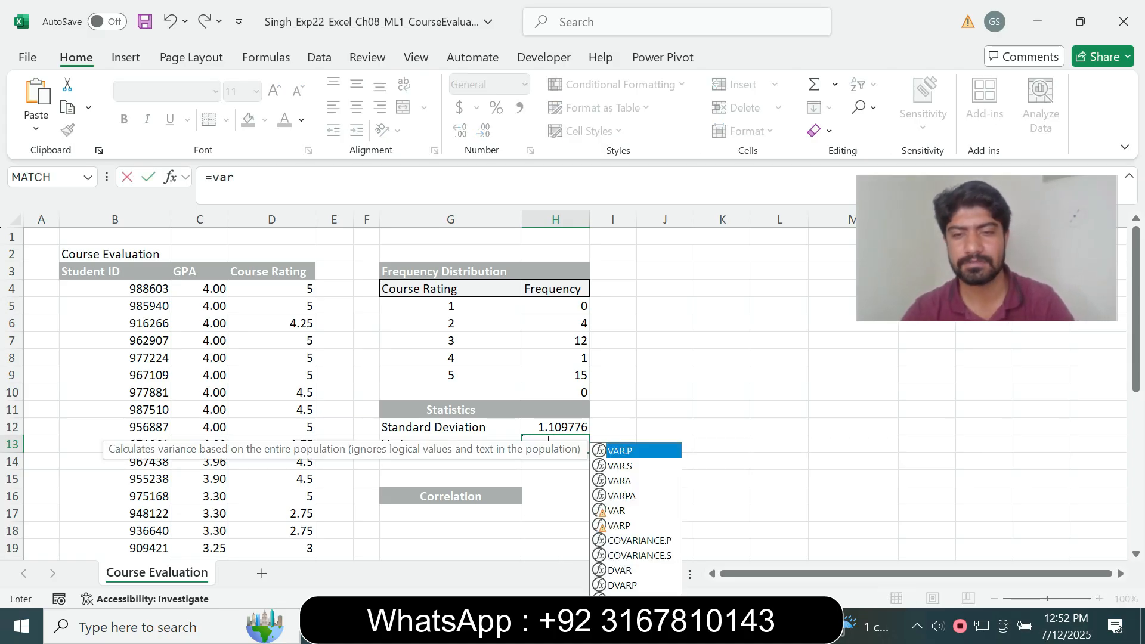
{"action": "key", "text": "Down"}
{"action": "key", "text": "Tab"}
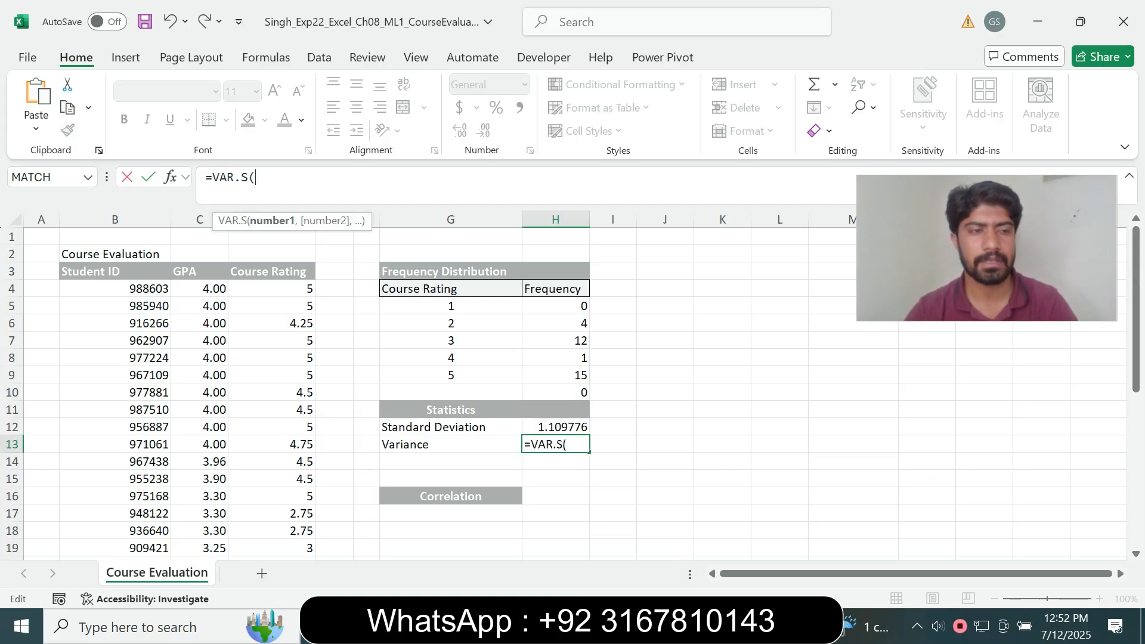
{"action": "key", "text": "alt+Tab"}
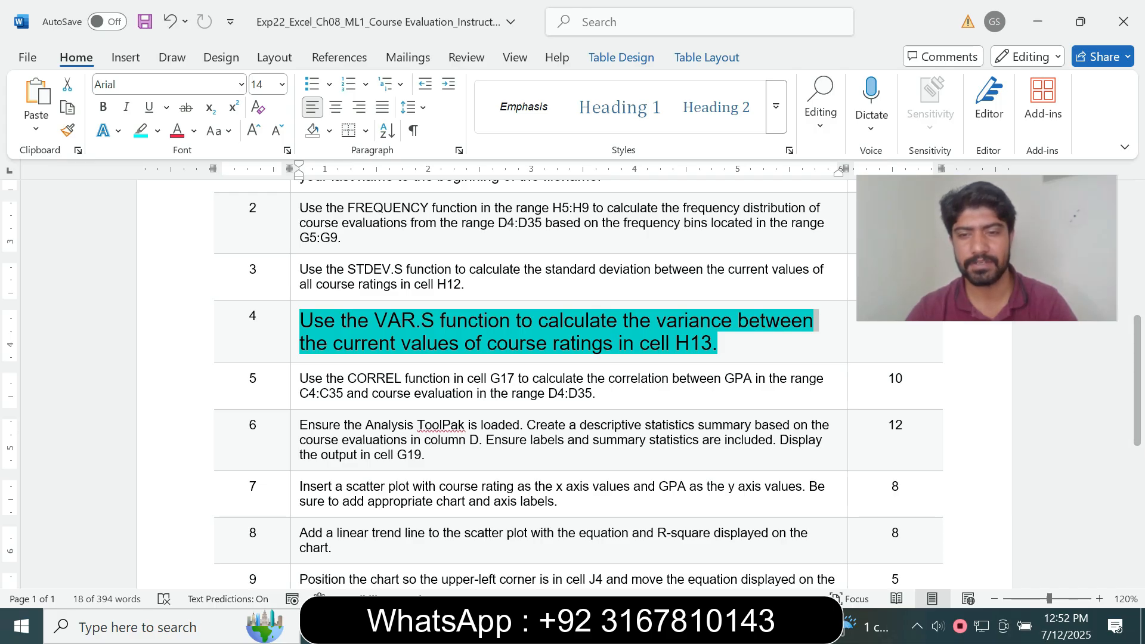
{"action": "key", "text": "alt+Tab"}
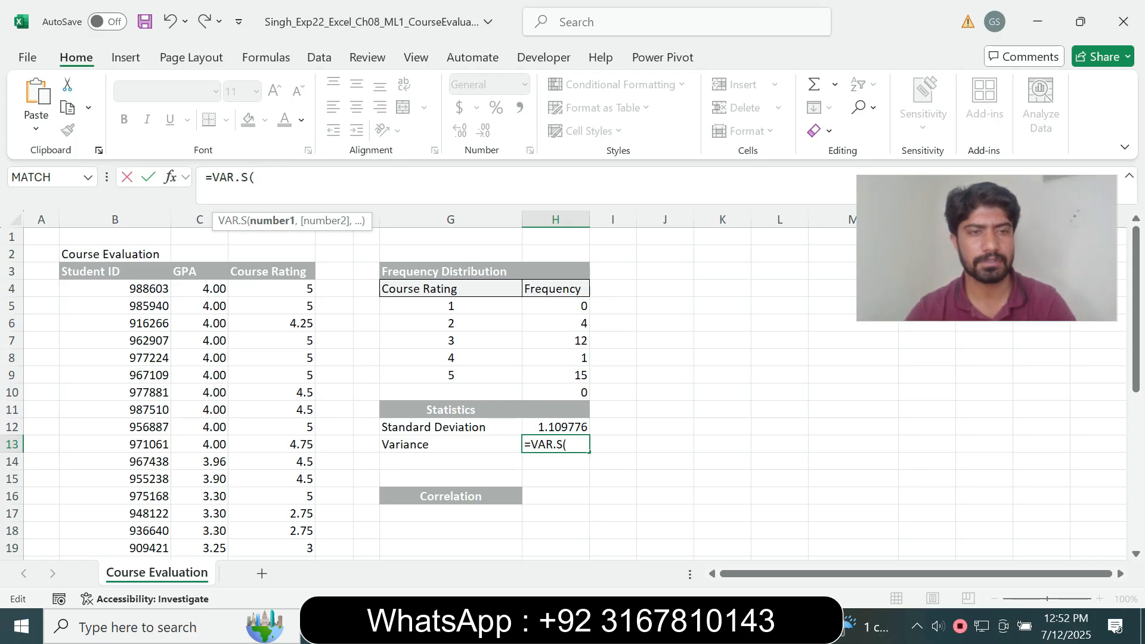
{"action": "left_click_drag", "start_coordinate": [272, 288], "coordinate": [272, 532]}
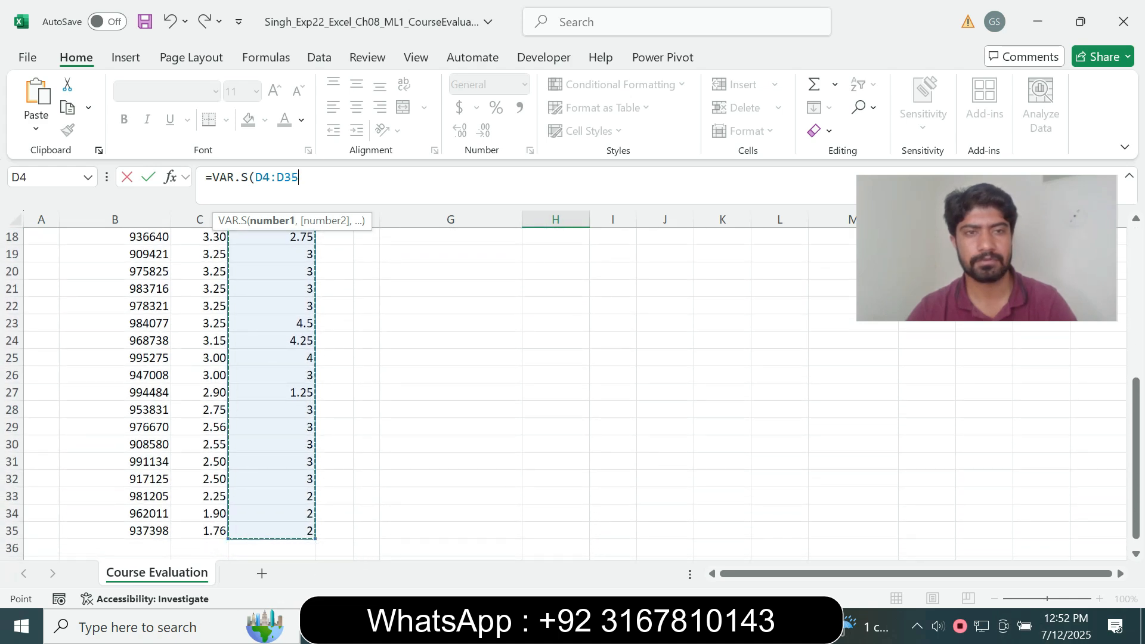
{"action": "type", "text": ")"}
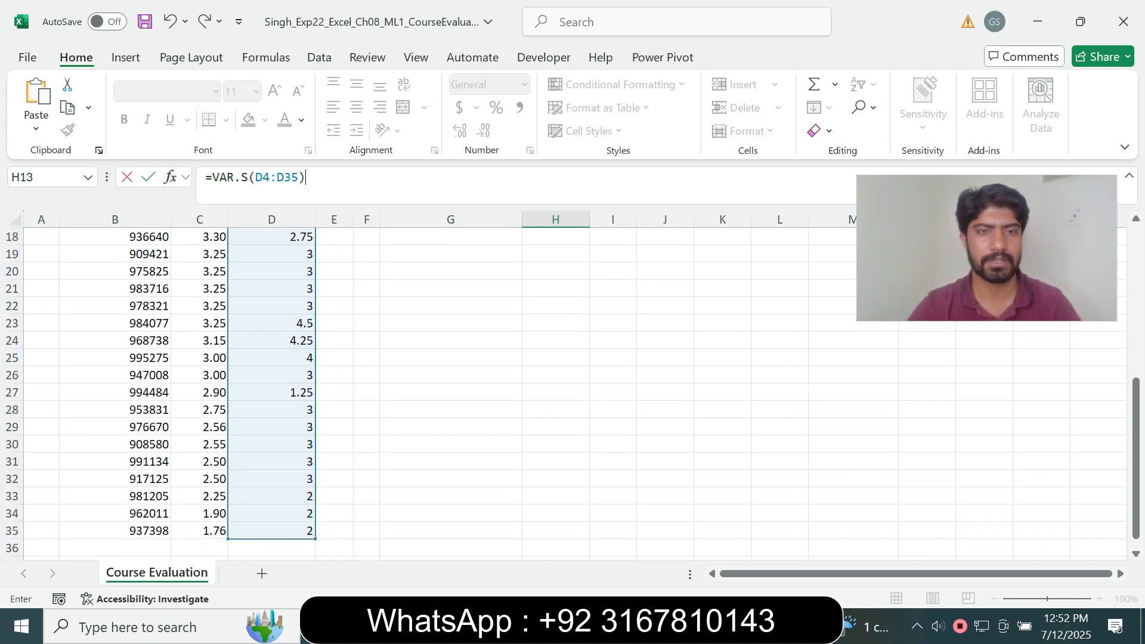
{"action": "key", "text": "Return"}
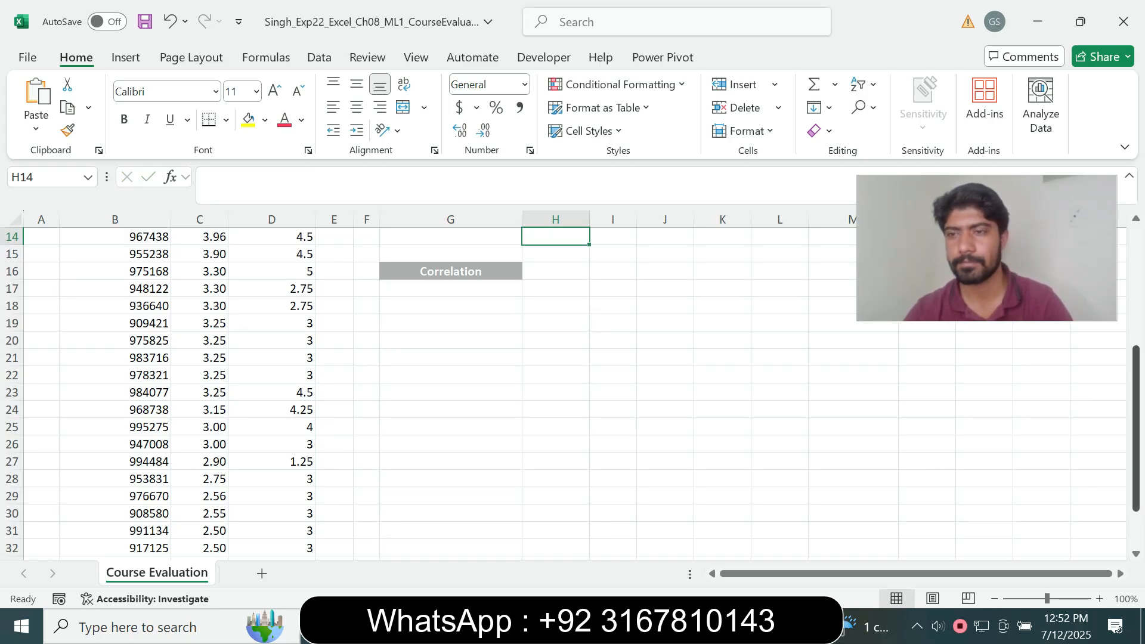
{"action": "scroll", "coordinate": [572, 387], "scroll_direction": "up", "scroll_amount": 4}
{"action": "key", "text": "alt+Tab"}
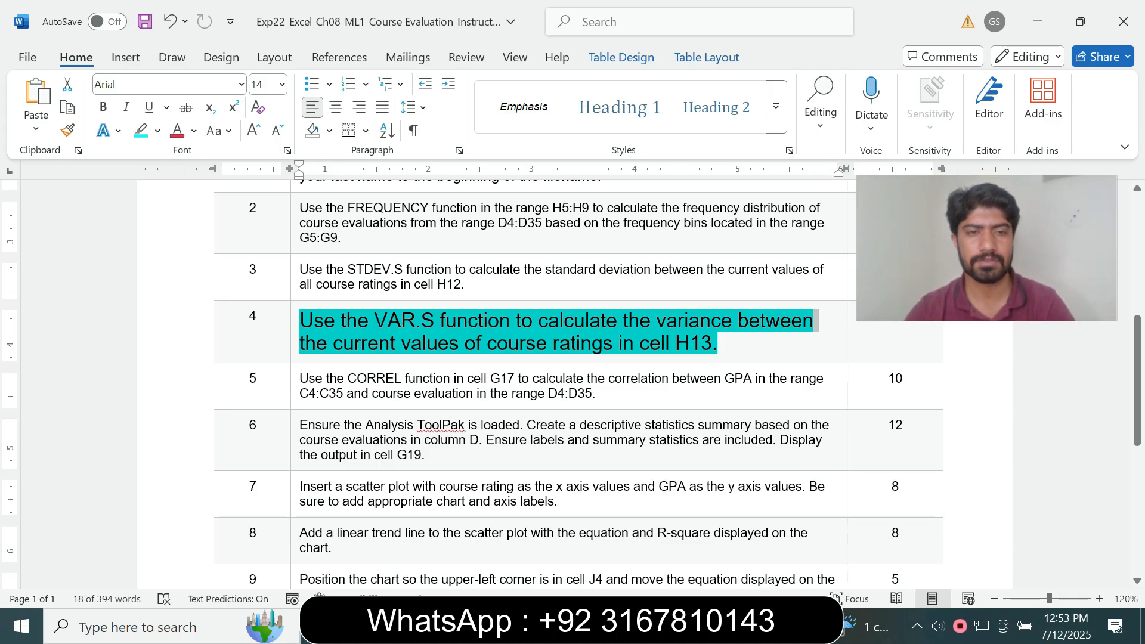
Return step 4's instruction to 9 pt with no highlight
{"action": "left_click", "coordinate": [404, 299]}
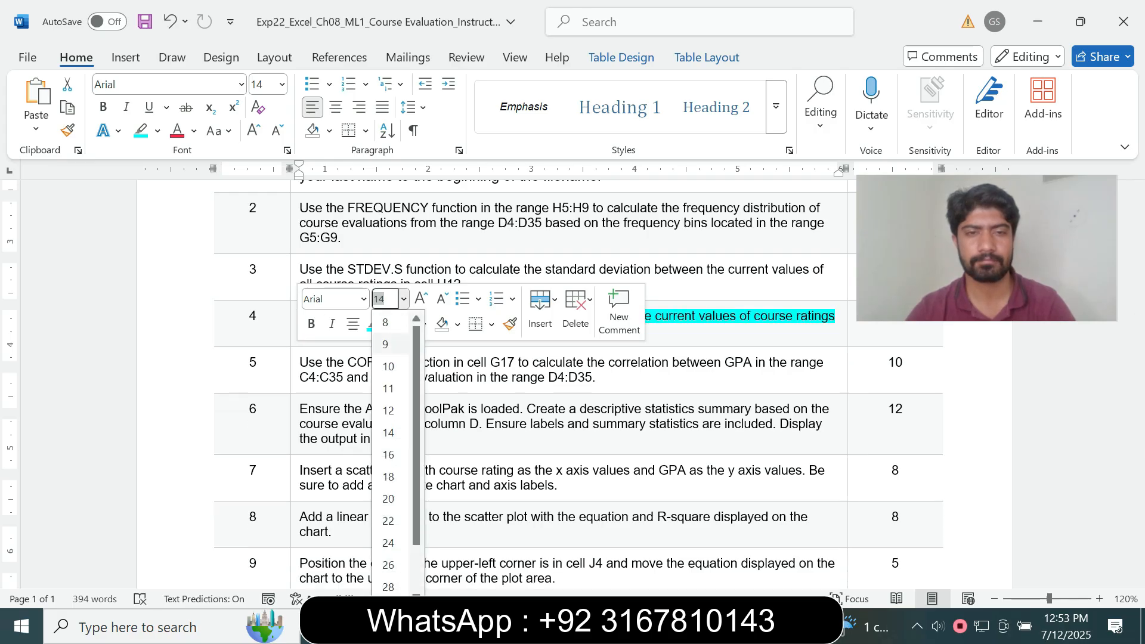
{"action": "left_click", "coordinate": [386, 344]}
{"action": "left_click", "coordinate": [389, 324]}
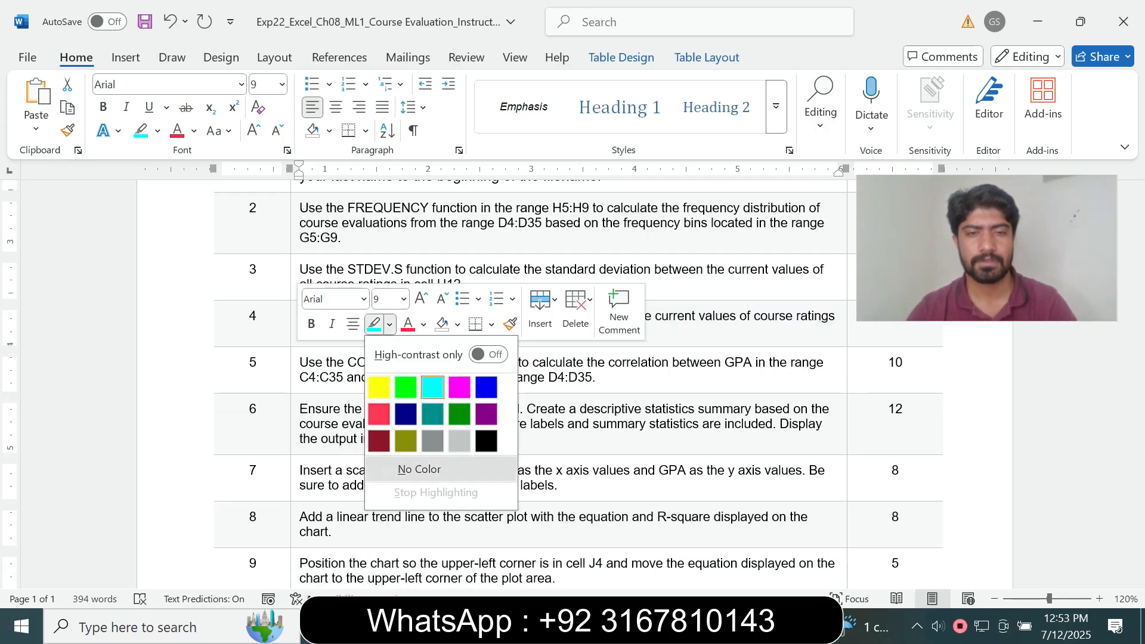
{"action": "left_click", "coordinate": [420, 470]}
Make step 5's CORREL instruction 14 pt with turquoise highlight
{"action": "left_click", "coordinate": [293, 382]}
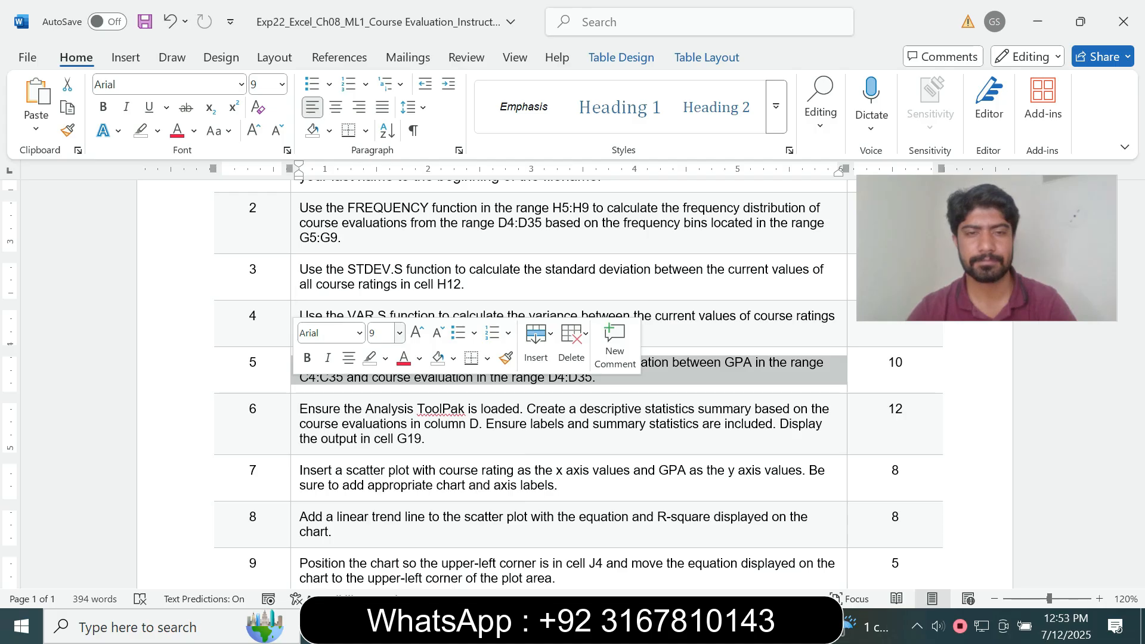
{"action": "left_click", "coordinate": [400, 333]}
{"action": "left_click", "coordinate": [387, 123]}
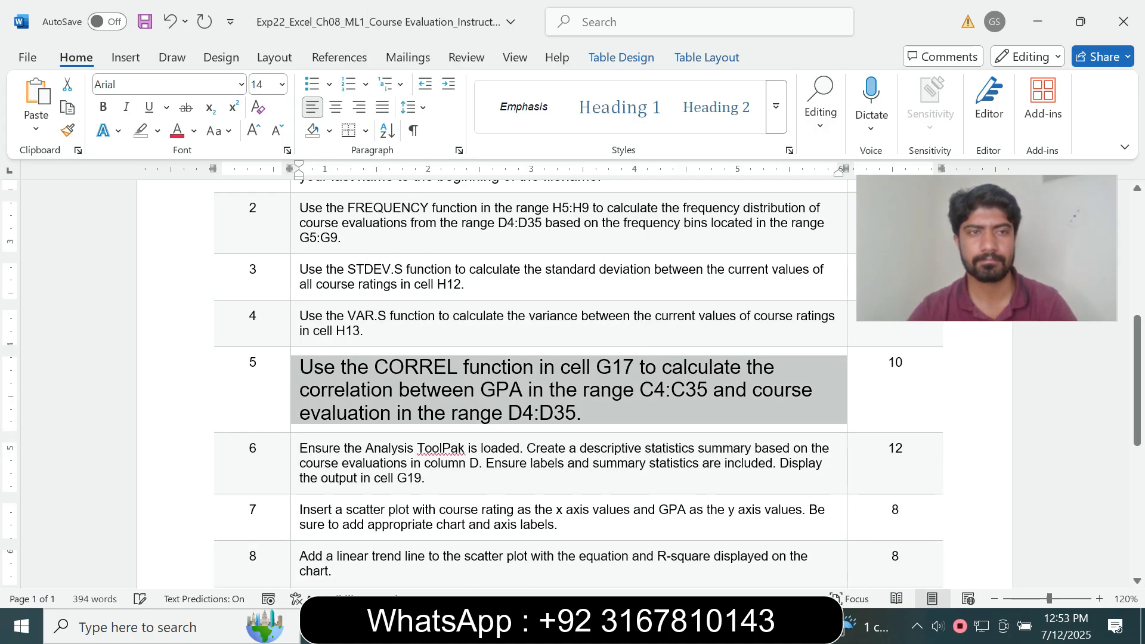
{"action": "left_click", "coordinate": [157, 131]}
{"action": "left_click", "coordinate": [199, 193]}
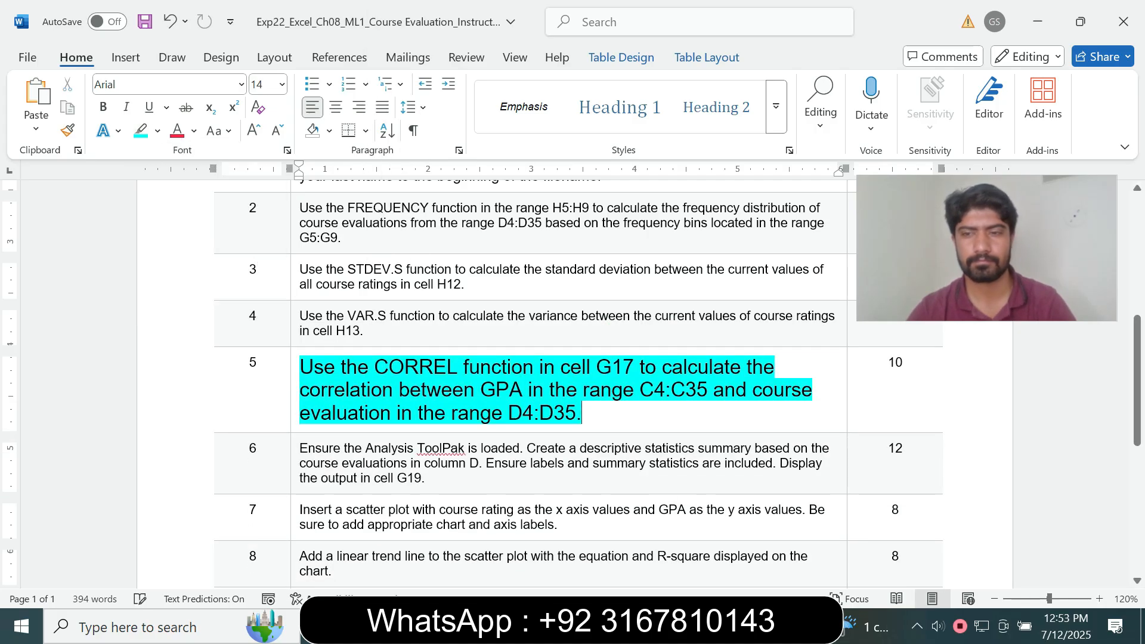
{"action": "left_click_drag", "start_coordinate": [1137, 381], "coordinate": [1138, 382]}
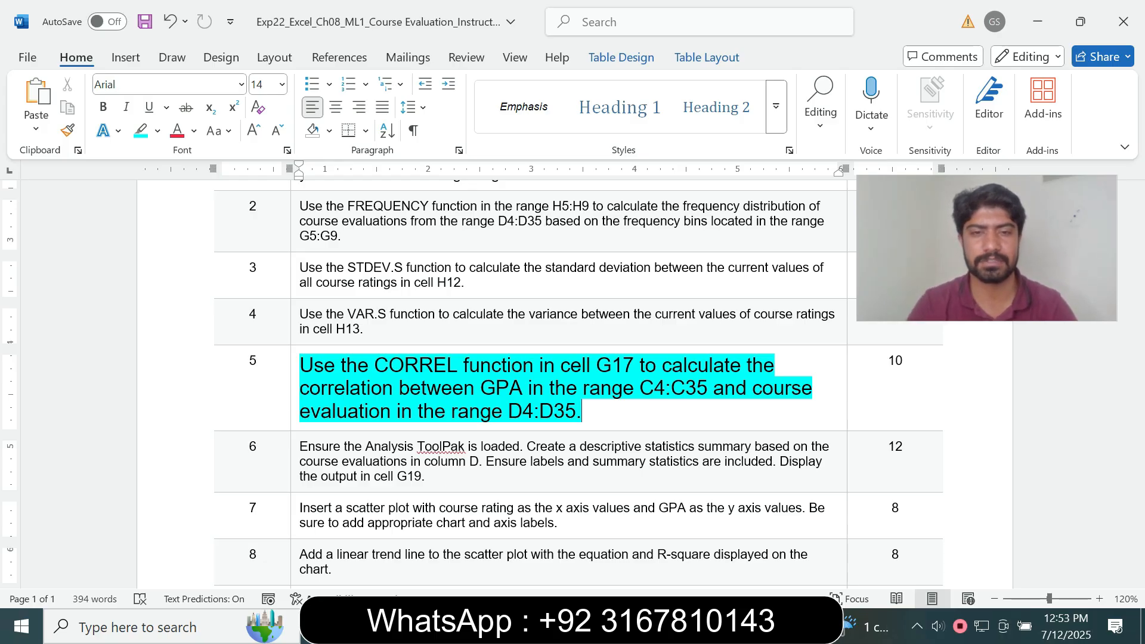
Select cell G17 and check step 5's CORREL function instruction in Word
{"action": "key", "text": "alt+Tab"}
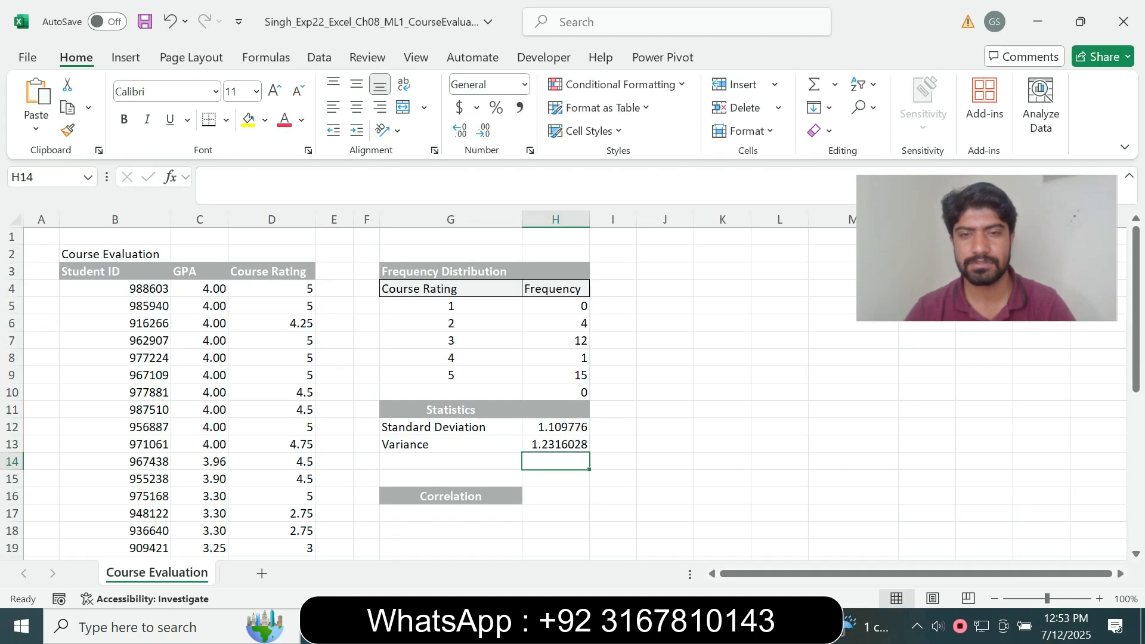
{"action": "left_click", "coordinate": [450, 514]}
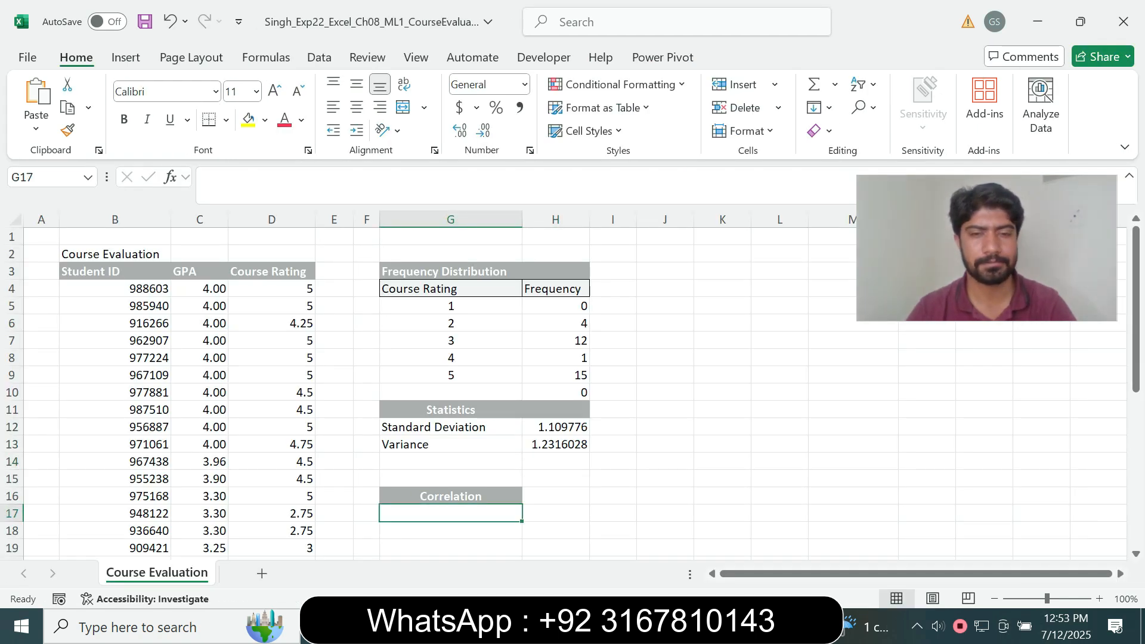
{"action": "key", "text": "alt+Tab"}
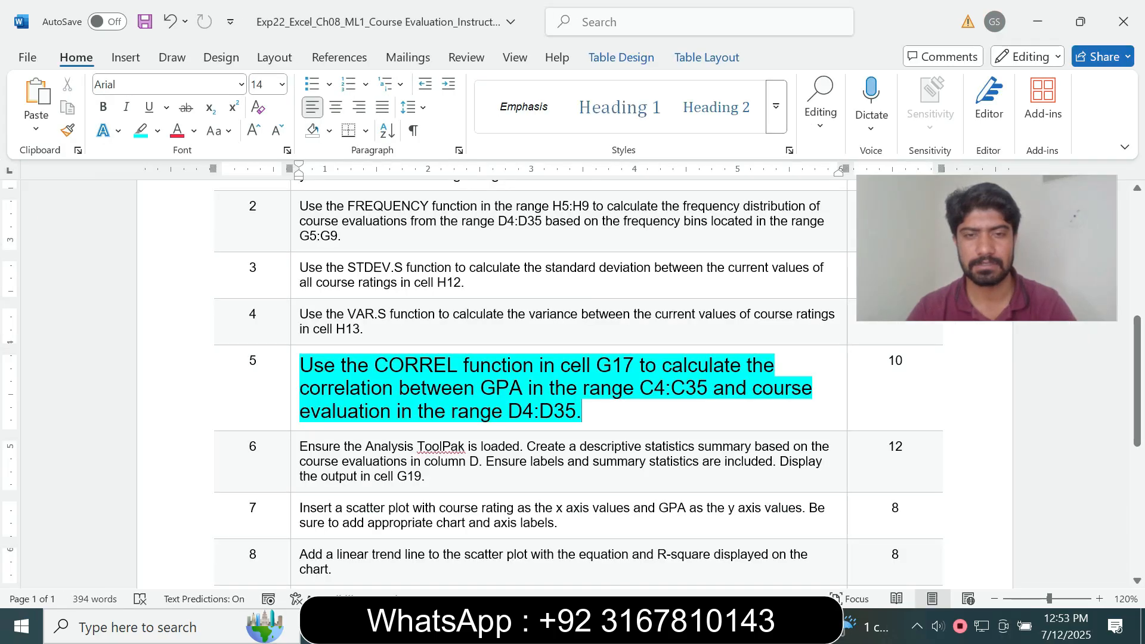
{"action": "left_click_drag", "start_coordinate": [375, 366], "coordinate": [535, 366]}
{"action": "key", "text": "alt+Tab"}
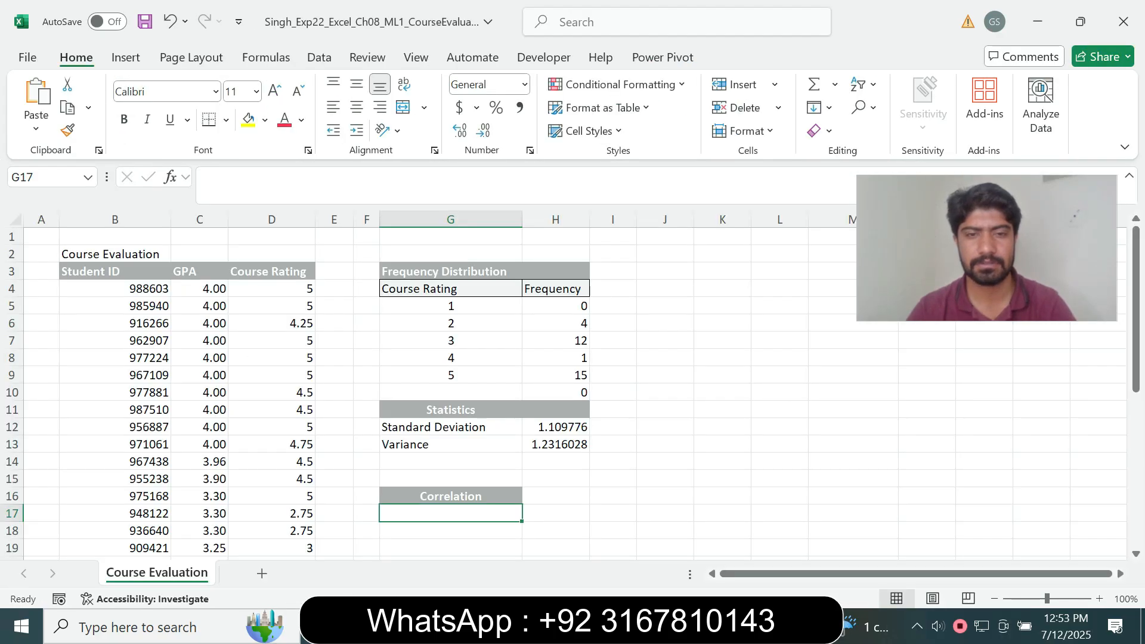
Enter =CORREL(C4:C35,D4:D35) in G17, giving a correlation of 0.82241198
{"action": "type", "text": "=cor"}
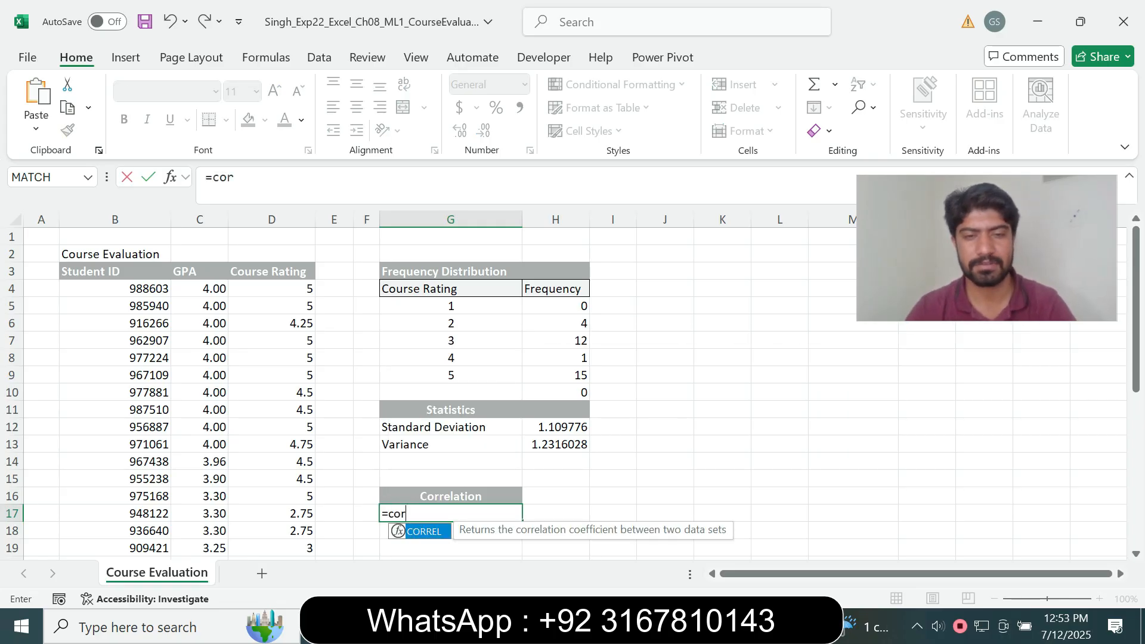
{"action": "key", "text": "Tab"}
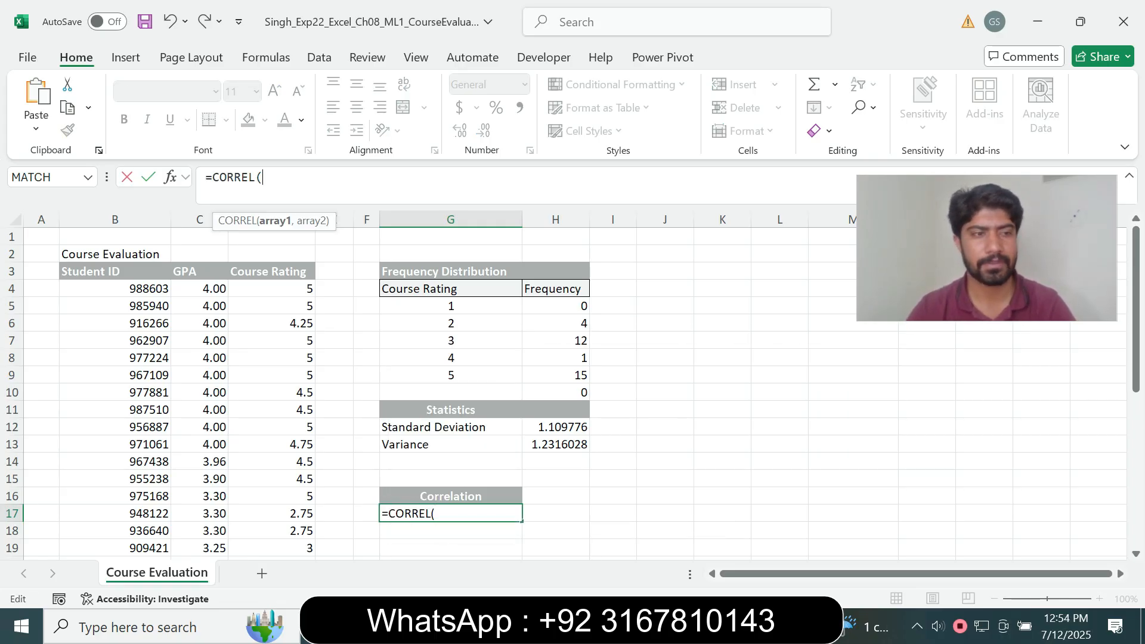
{"action": "left_click_drag", "start_coordinate": [200, 289], "coordinate": [218, 555]}
{"action": "left_click_drag", "start_coordinate": [209, 561], "coordinate": [209, 530]}
{"action": "type", "text": ","}
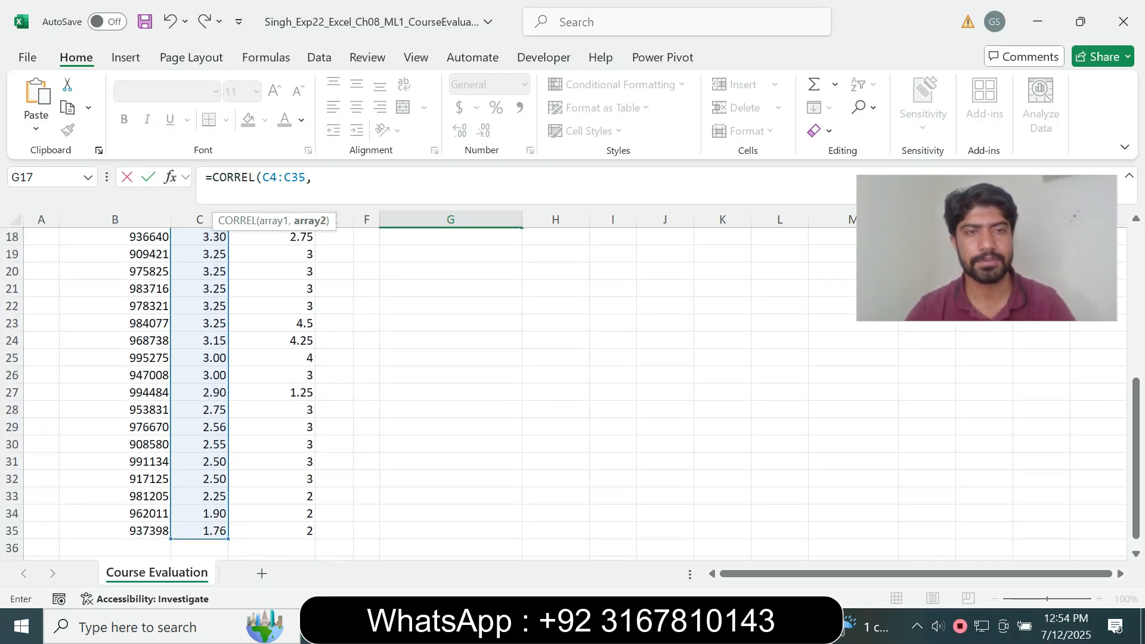
{"action": "left_click_drag", "start_coordinate": [1136, 418], "coordinate": [1136, 263]}
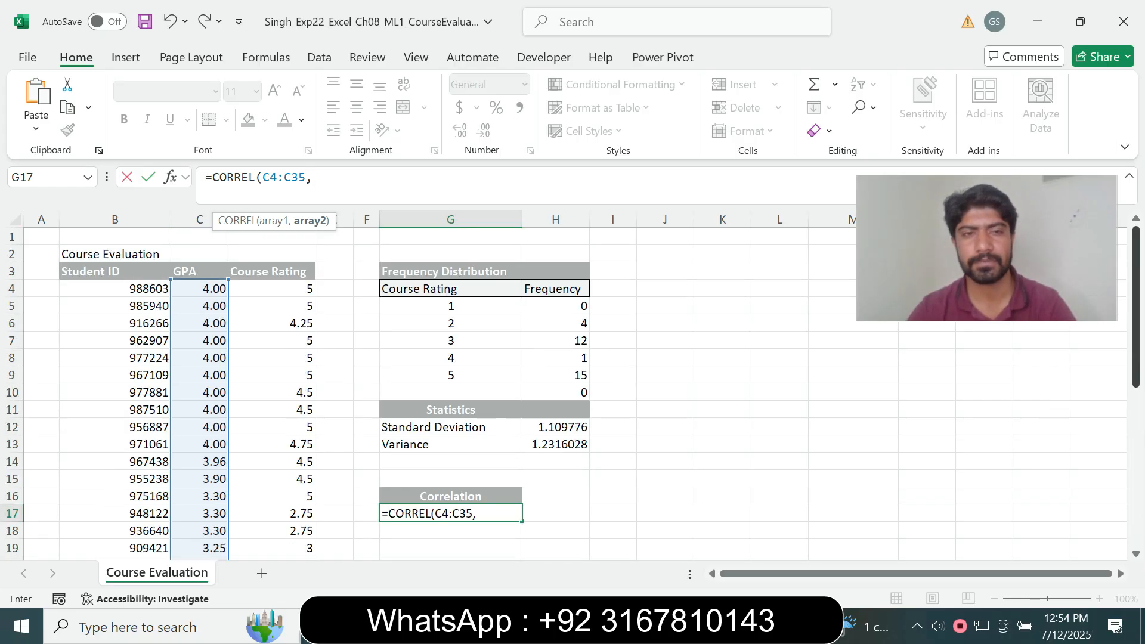
{"action": "left_click_drag", "start_coordinate": [281, 289], "coordinate": [308, 533]}
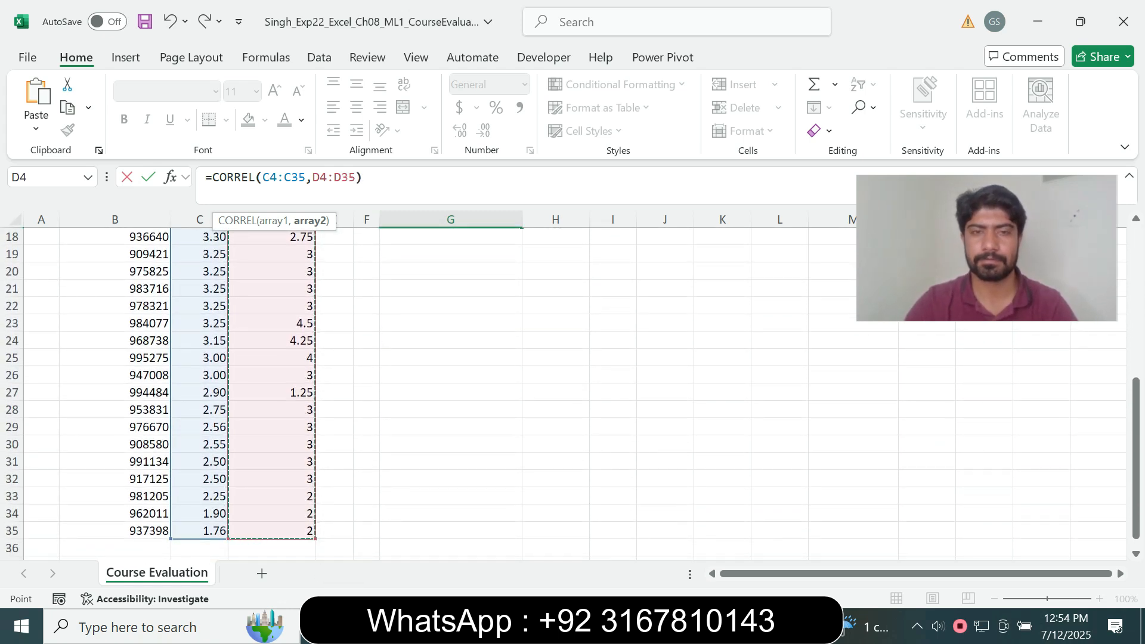
{"action": "key", "text": "Escape"}
{"action": "left_click_drag", "start_coordinate": [1136, 459], "coordinate": [1136, 309]}
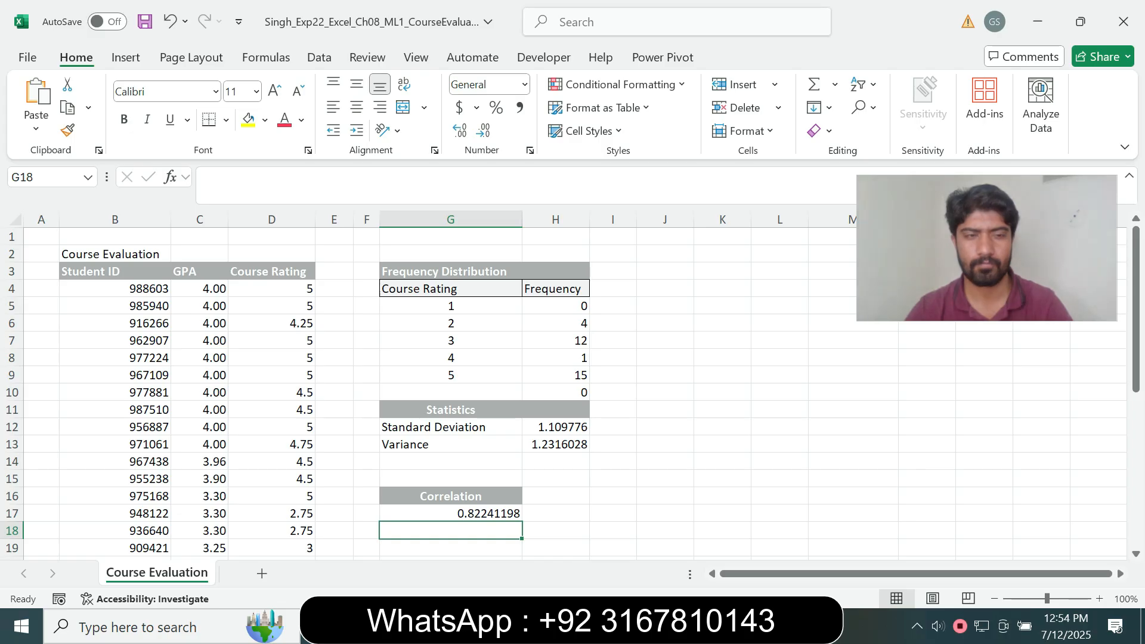
{"action": "key", "text": "alt+Tab"}
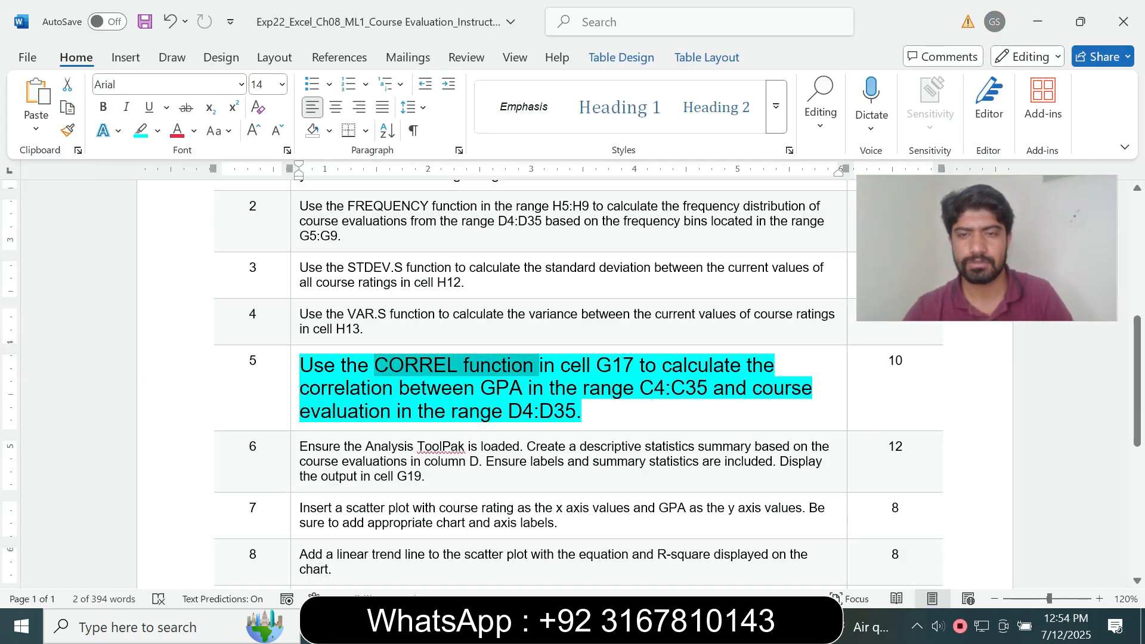
Compare step 5's C4:C35 and D4:D35 ranges against the G17 correlation formula
{"action": "left_click_drag", "start_coordinate": [643, 389], "coordinate": [694, 389]}
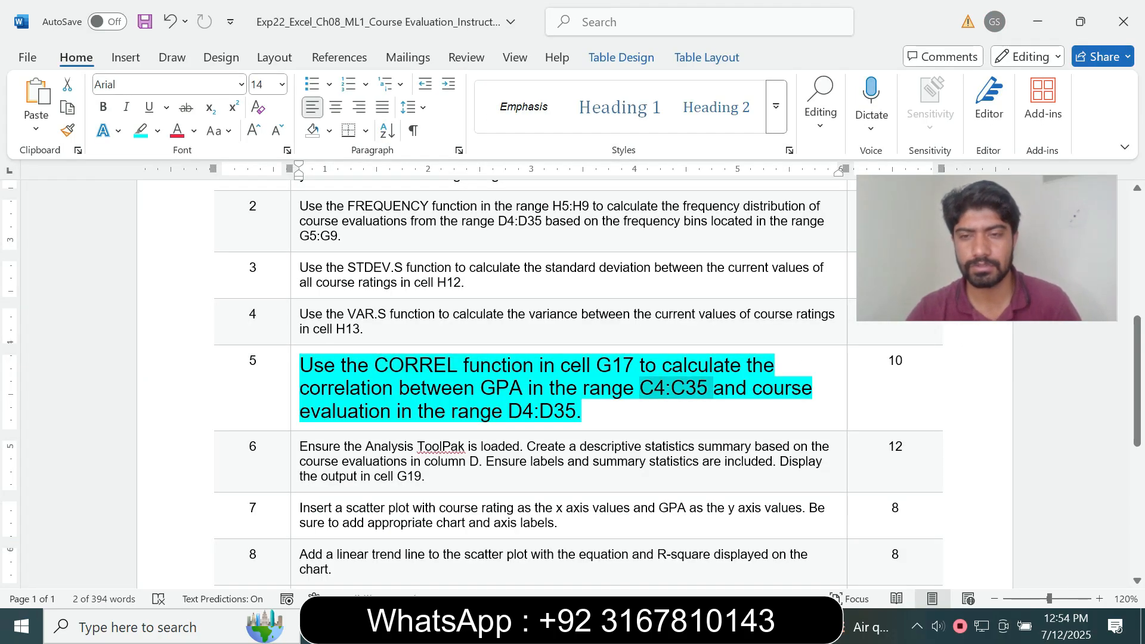
{"action": "left_click", "coordinate": [583, 411]}
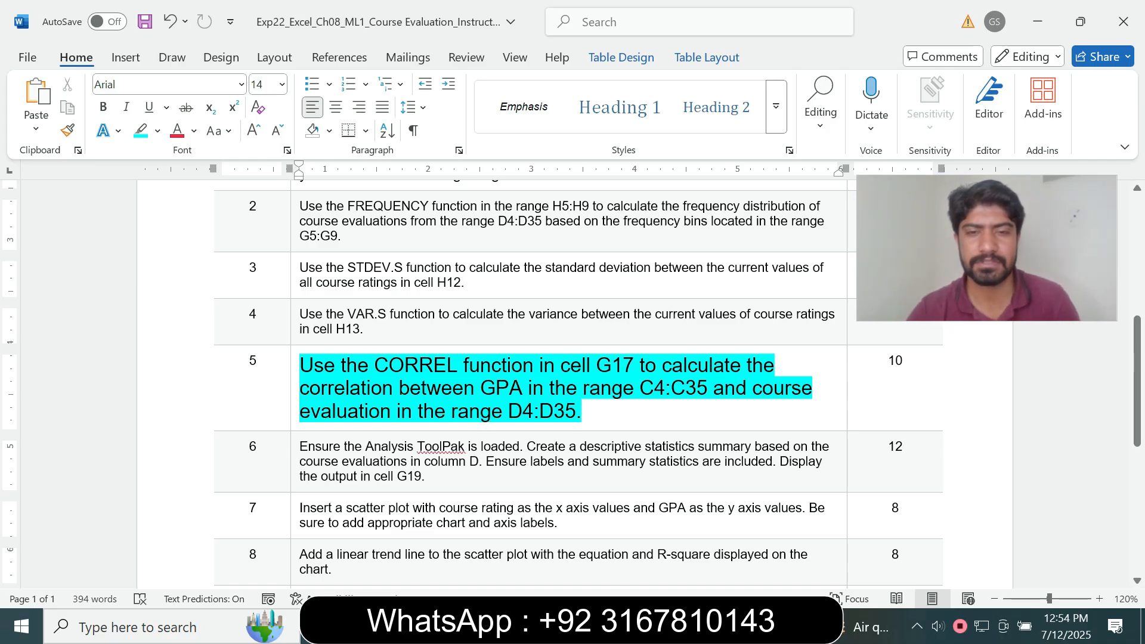
{"action": "left_click_drag", "start_coordinate": [564, 412], "coordinate": [508, 412]}
{"action": "key", "text": "alt+Tab"}
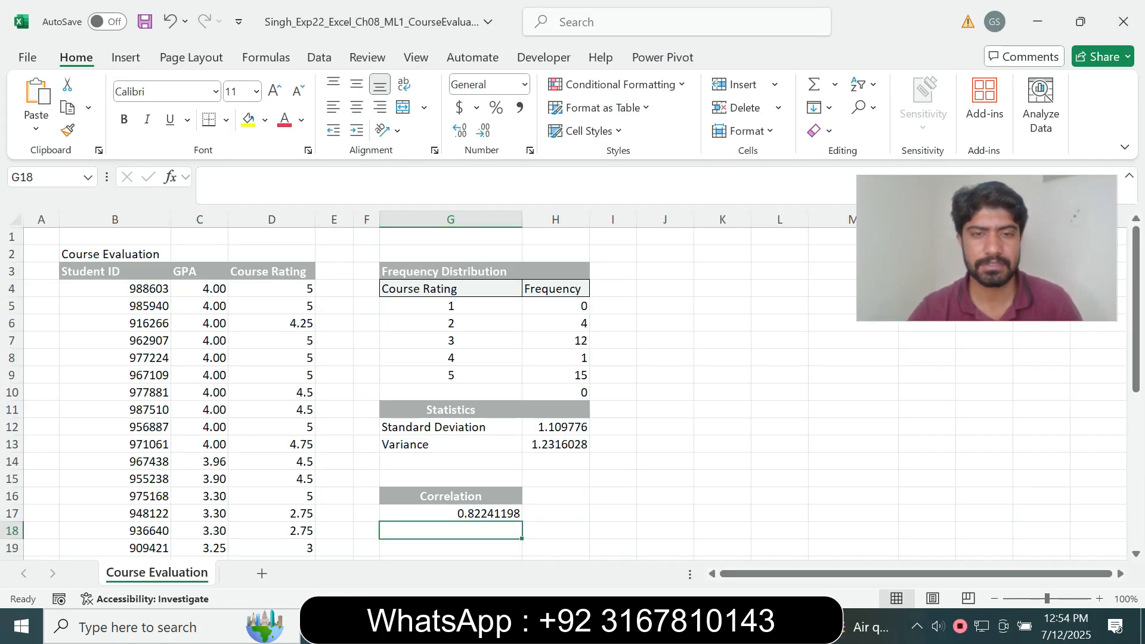
{"action": "left_click", "coordinate": [451, 513]}
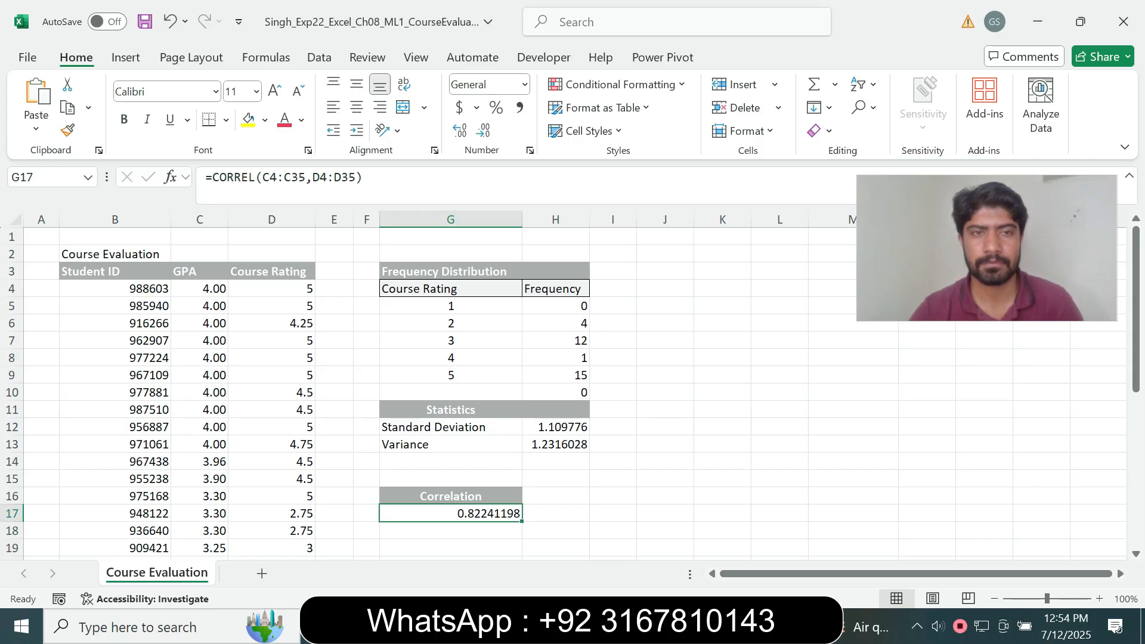
{"action": "key", "text": "alt+Tab"}
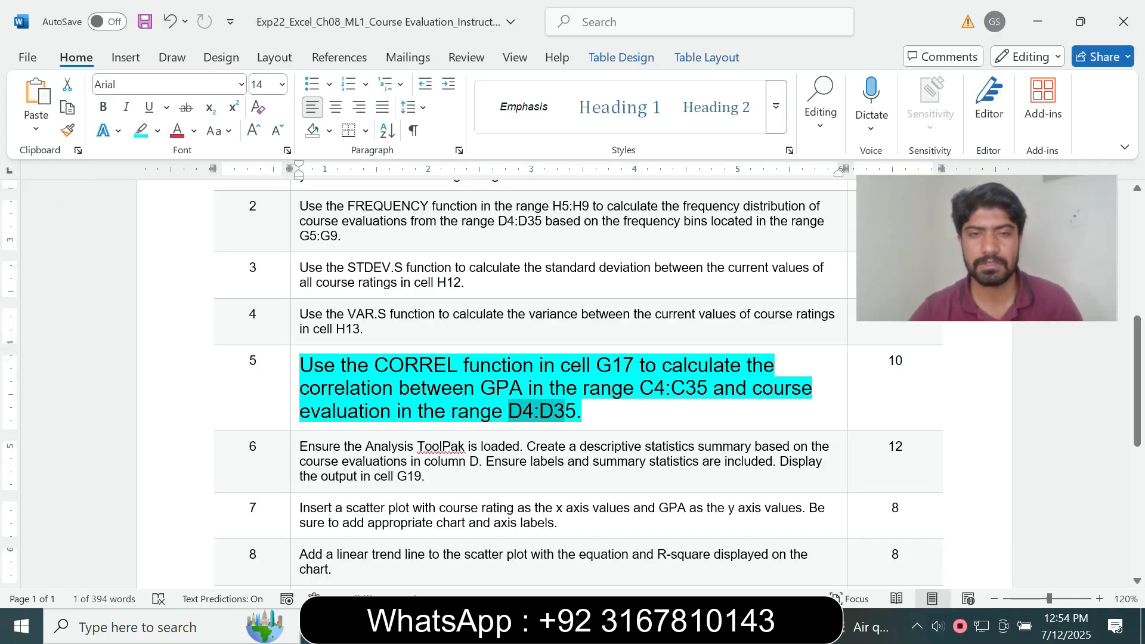
Set step 5's instruction text to 9 pt with no highlight
{"action": "left_click", "coordinate": [295, 395]}
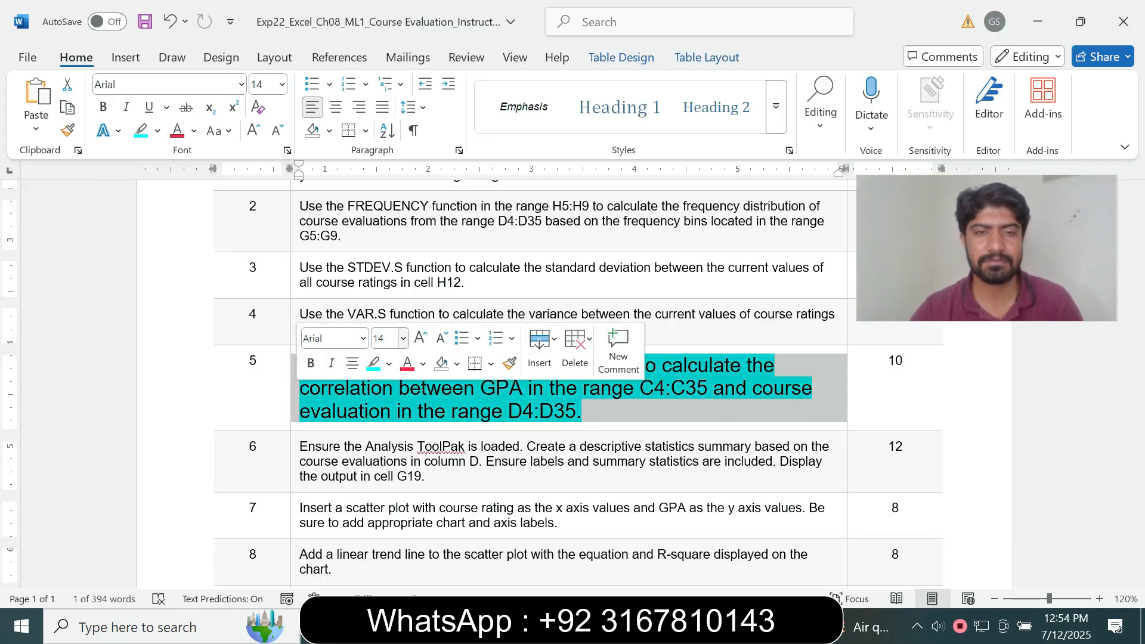
{"action": "left_click", "coordinate": [403, 338]}
{"action": "left_click", "coordinate": [385, 34]}
{"action": "left_click", "coordinate": [157, 131]}
{"action": "left_click", "coordinate": [185, 275]}
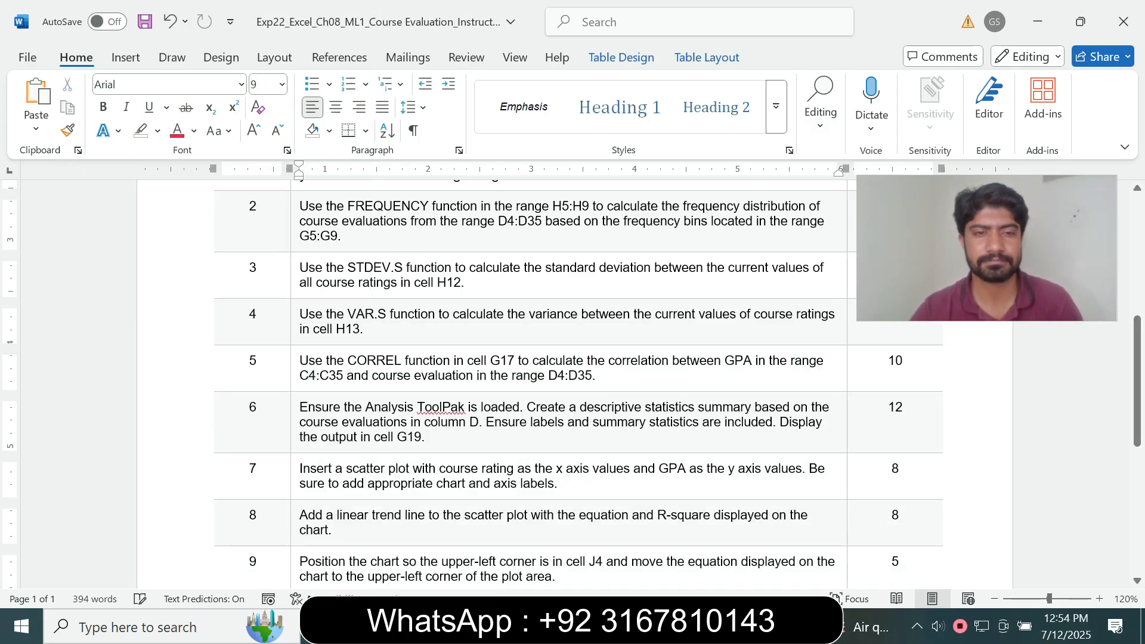
Make step 6's instruction text 14 pt with turquoise highlighting
{"action": "left_click", "coordinate": [294, 417]}
{"action": "left_click", "coordinate": [400, 378]}
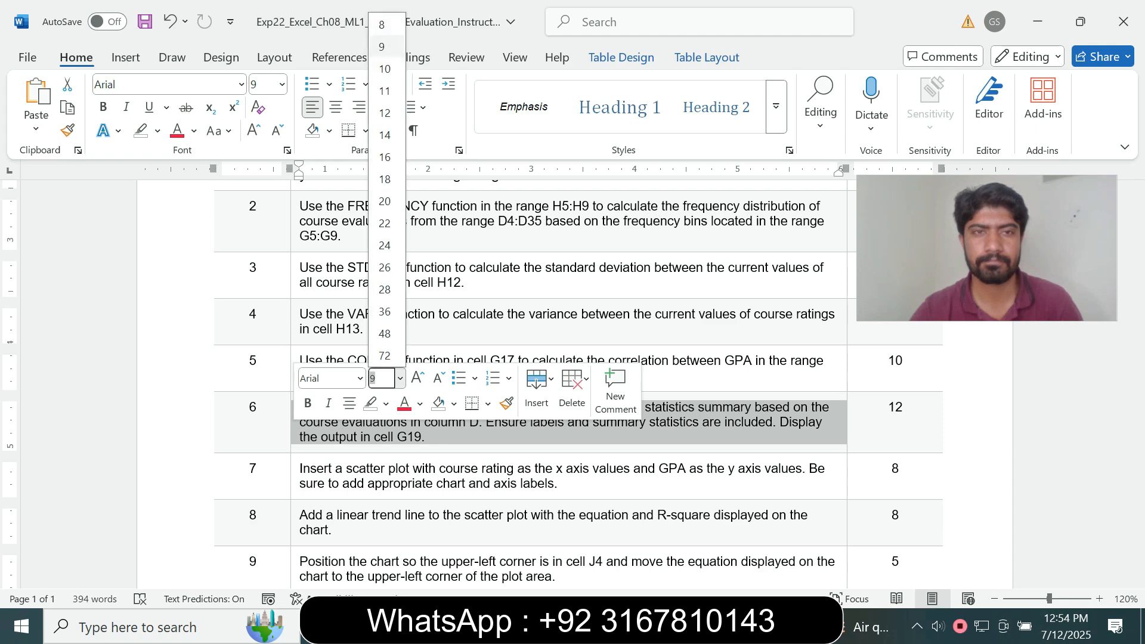
{"action": "left_click", "coordinate": [388, 135]}
{"action": "left_click", "coordinate": [158, 130]}
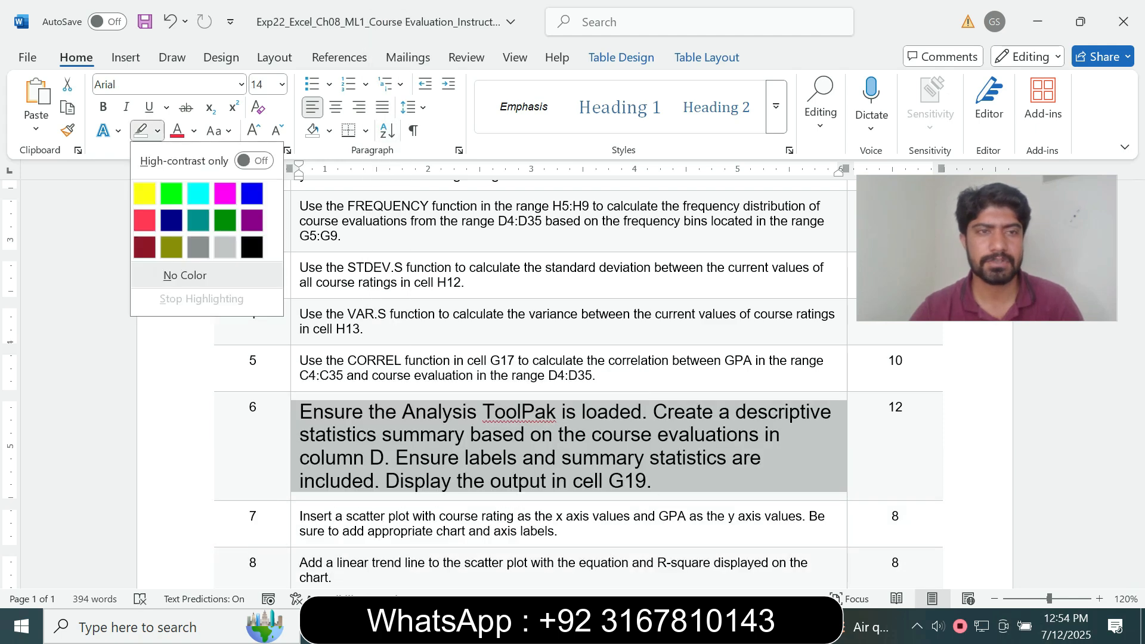
{"action": "left_click", "coordinate": [198, 187]}
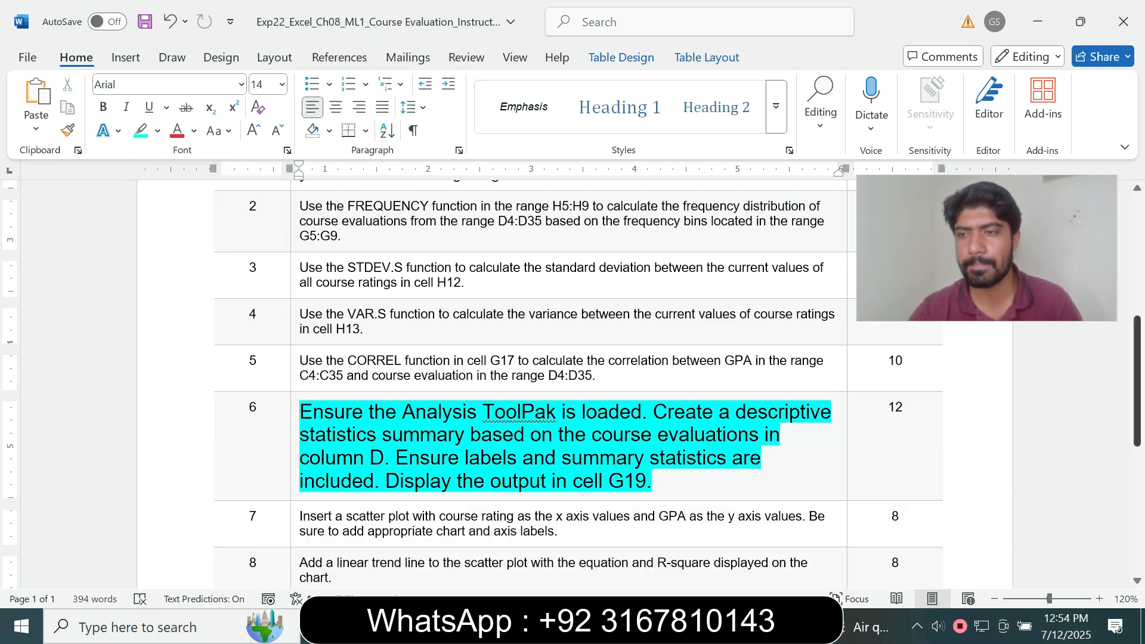
{"action": "scroll", "coordinate": [572, 382], "scroll_direction": "down", "scroll_amount": 1}
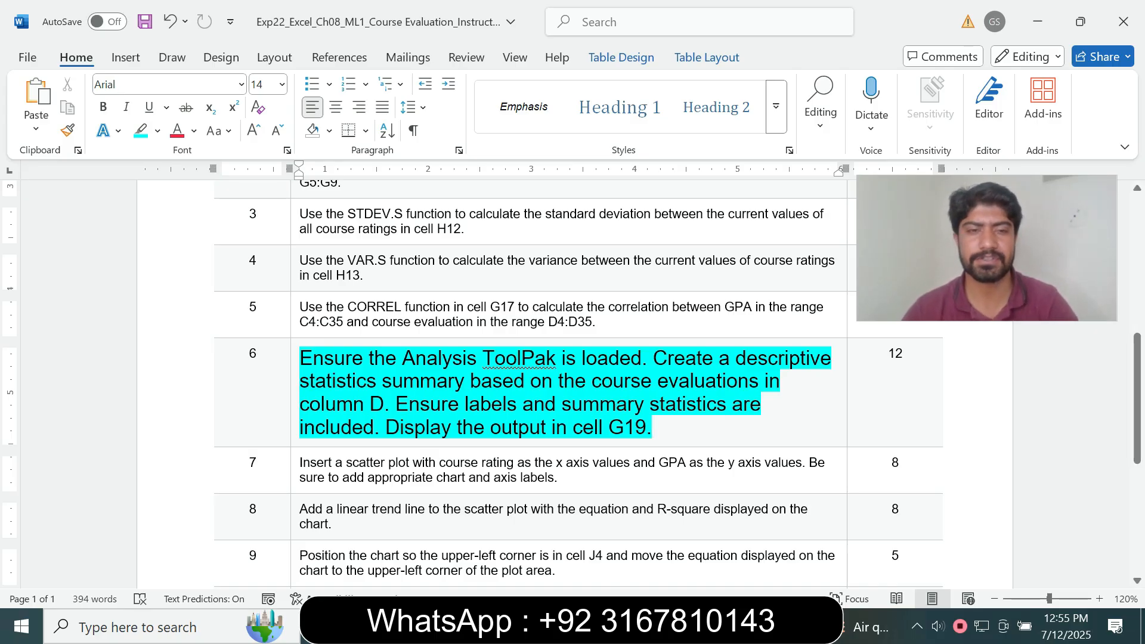
Read step 6's output-display wording in Word, then bring the Excel workbook forward
{"action": "left_click_drag", "start_coordinate": [303, 428], "coordinate": [448, 427]}
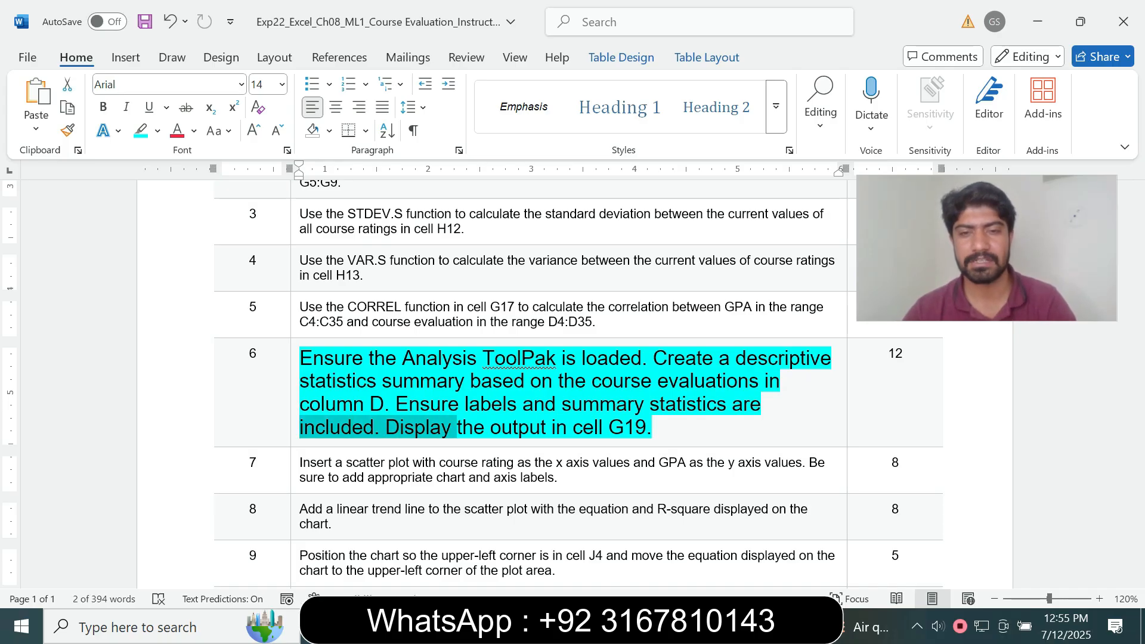
{"action": "left_click", "coordinate": [725, 626]}
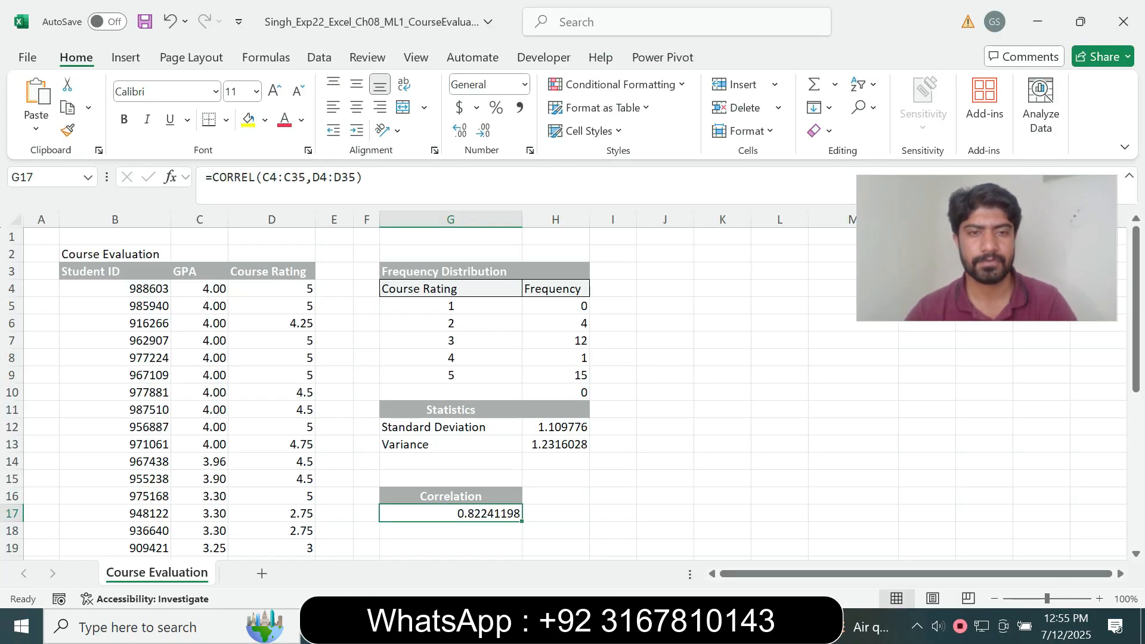
Open Descriptive Statistics from Data Analysis and move its dialog clear of the sheet
{"action": "left_click", "coordinate": [334, 306]}
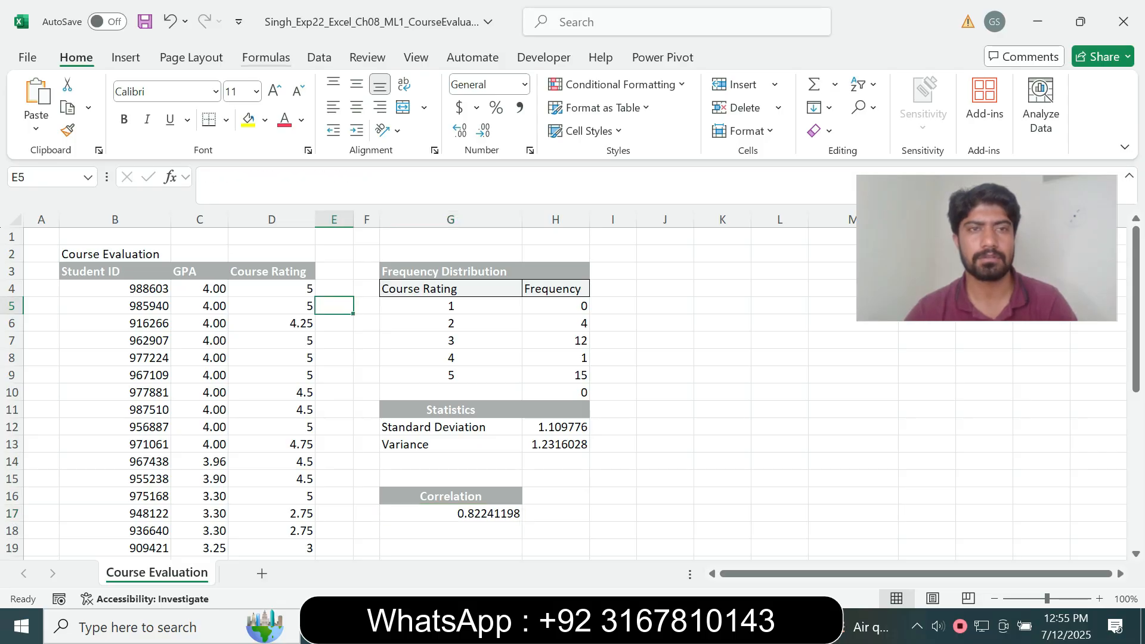
{"action": "left_click", "coordinate": [319, 57]}
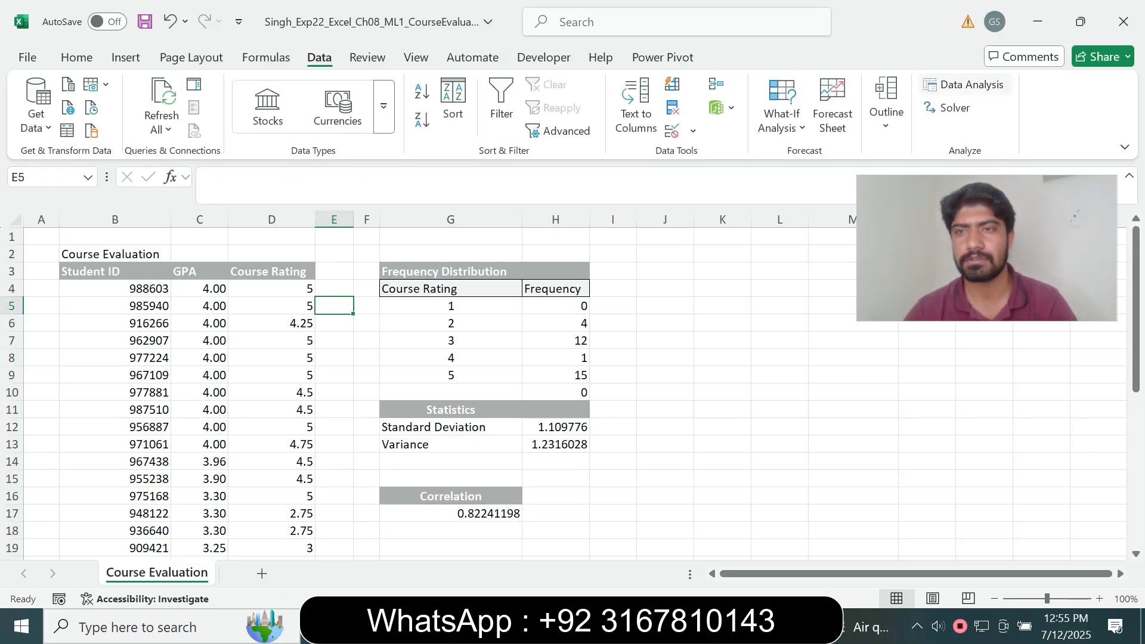
{"action": "left_click", "coordinate": [964, 84]}
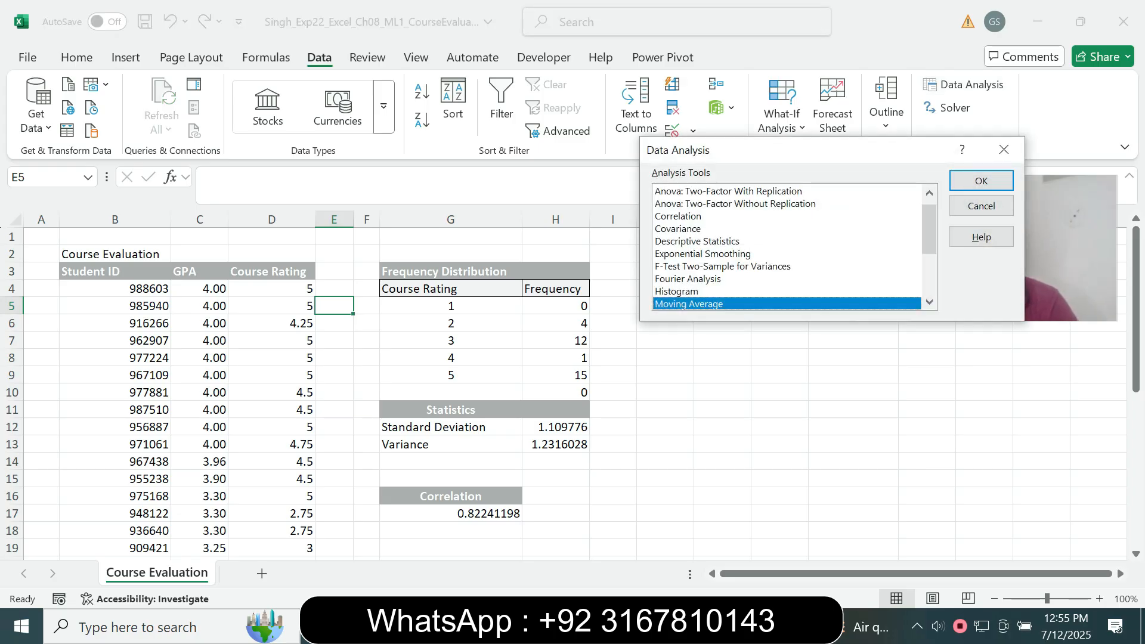
{"action": "left_click", "coordinate": [698, 242]}
{"action": "key", "text": "Return"}
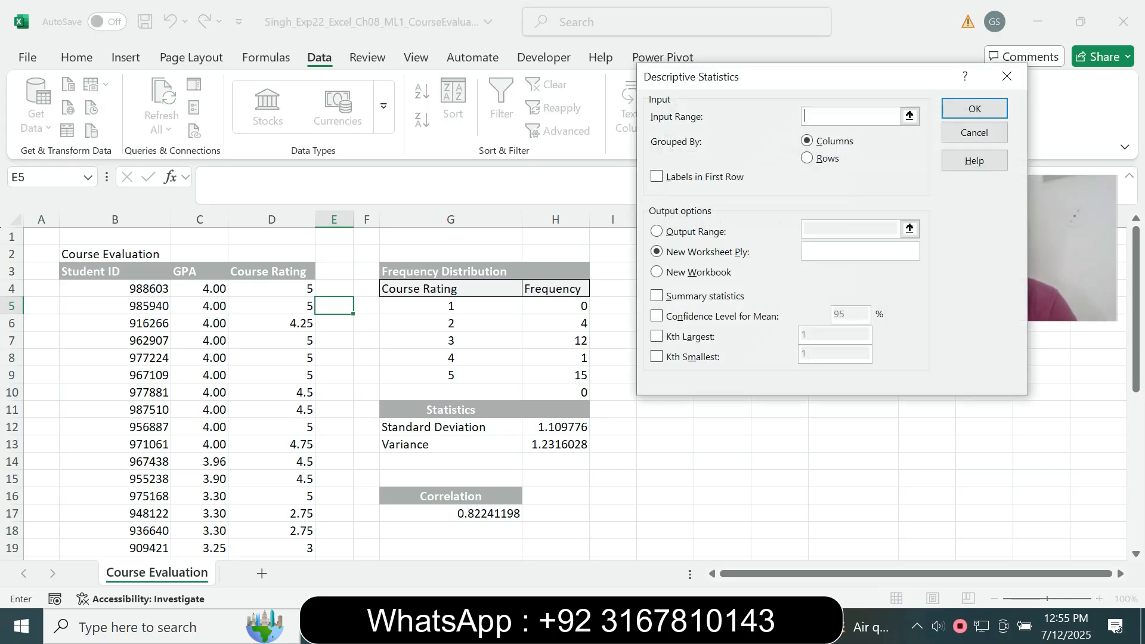
{"action": "left_click_drag", "start_coordinate": [844, 75], "coordinate": [673, 130]}
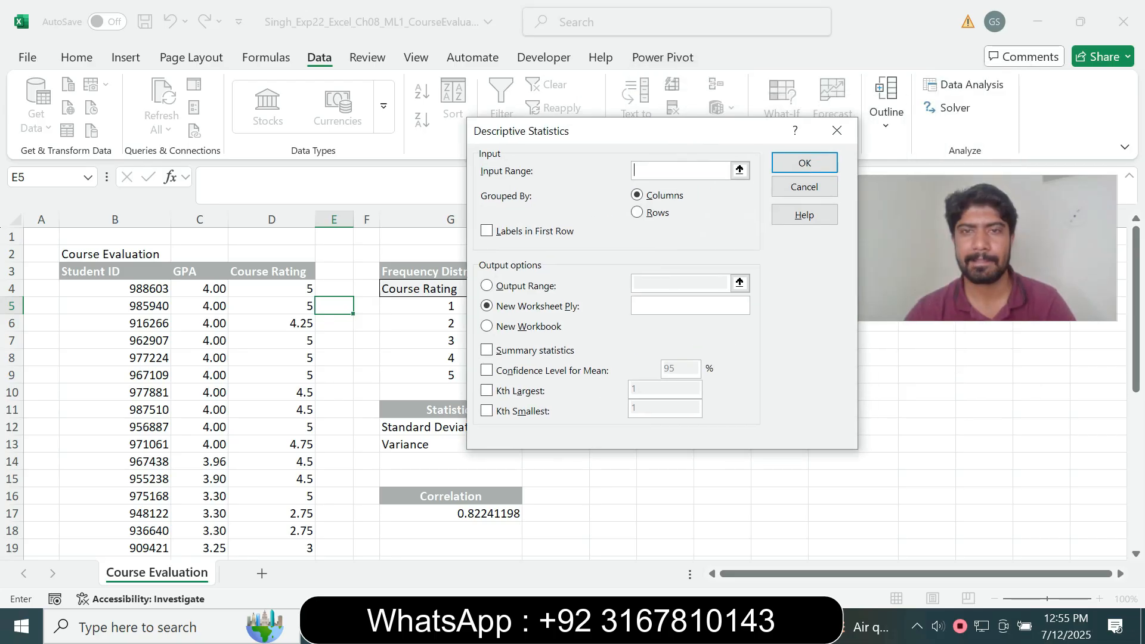
Reread step 6's summary and 'Display the output in cell' requirements in Word
{"action": "key", "text": "alt+Tab"}
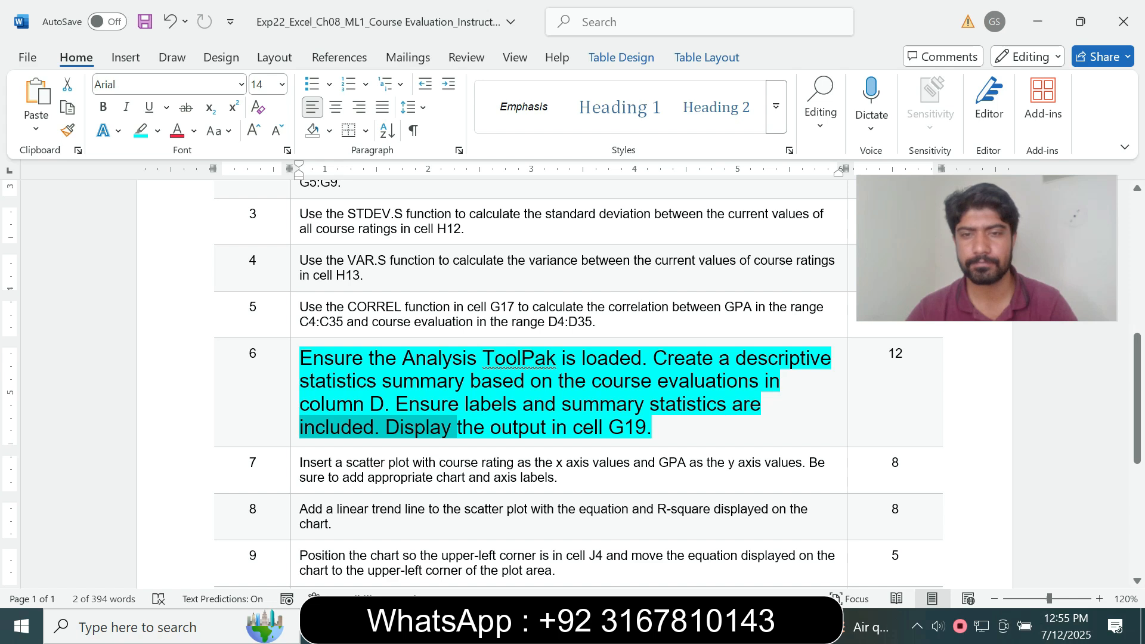
{"action": "left_click_drag", "start_coordinate": [654, 359], "coordinate": [781, 382]}
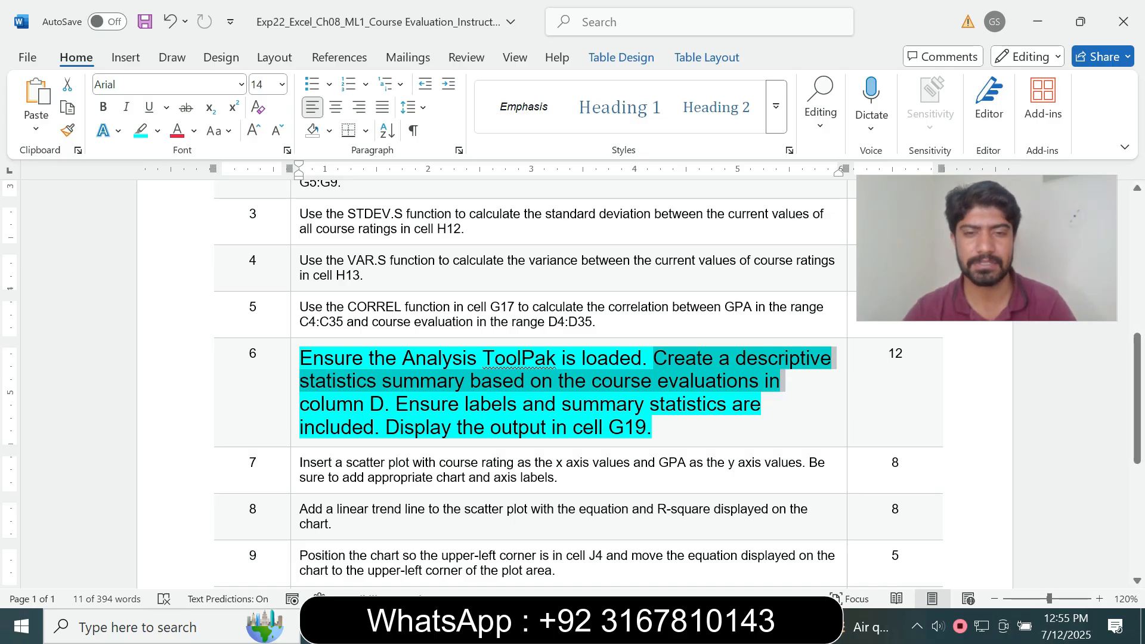
{"action": "left_click", "coordinate": [430, 427]}
{"action": "left_click_drag", "start_coordinate": [492, 428], "coordinate": [582, 428]}
{"action": "left_click", "coordinate": [654, 428]}
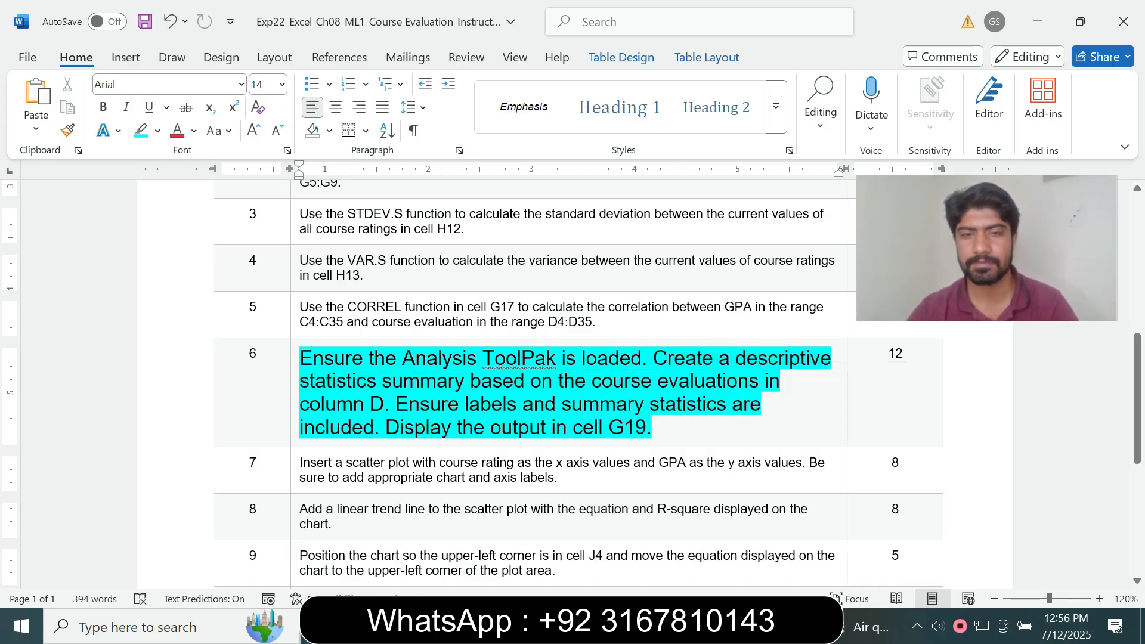
{"action": "left_click_drag", "start_coordinate": [389, 427], "coordinate": [592, 428]}
{"action": "left_click", "coordinate": [431, 428]}
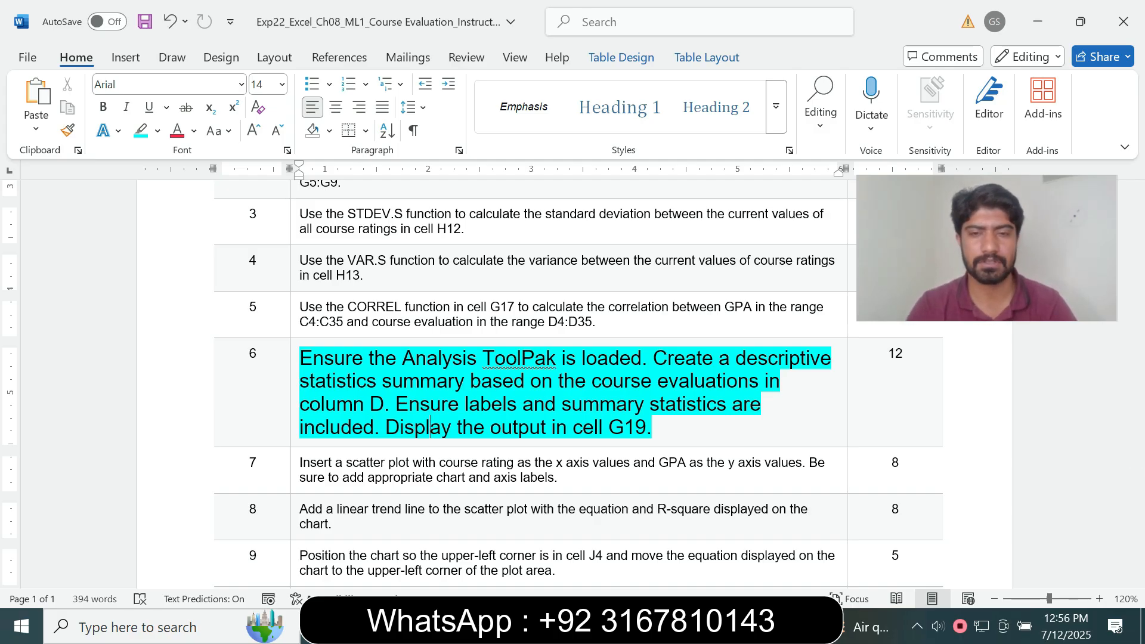
{"action": "key", "text": "alt+Tab"}
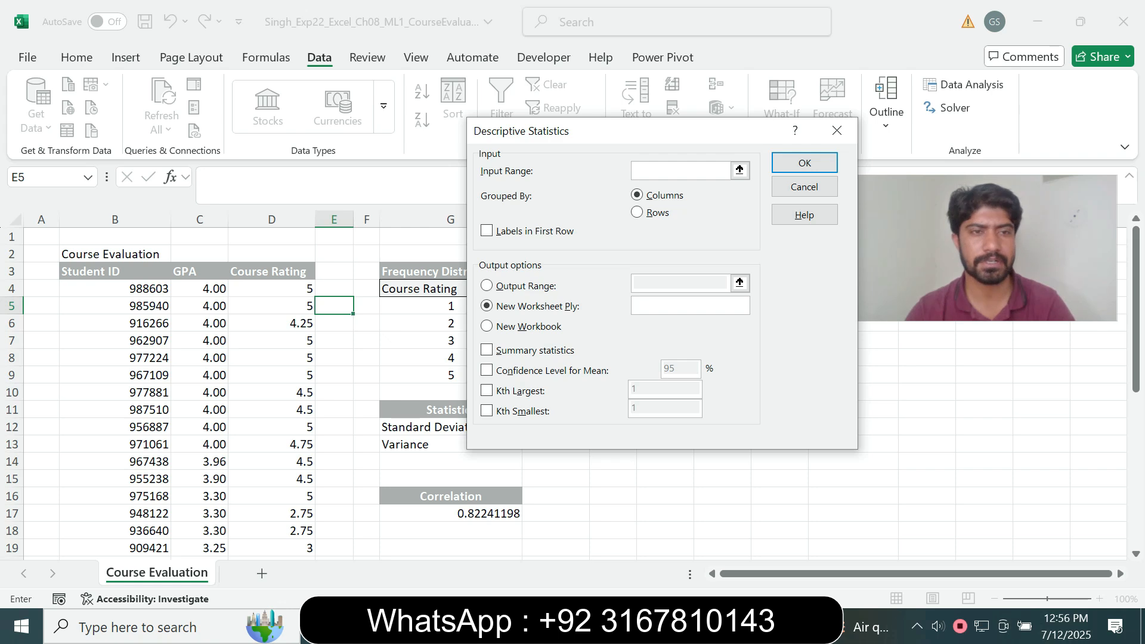
Set the Descriptive Statistics input range to the course ratings $D$3:$D$35
{"action": "left_click", "coordinate": [271, 289]}
{"action": "key", "text": "Up"}
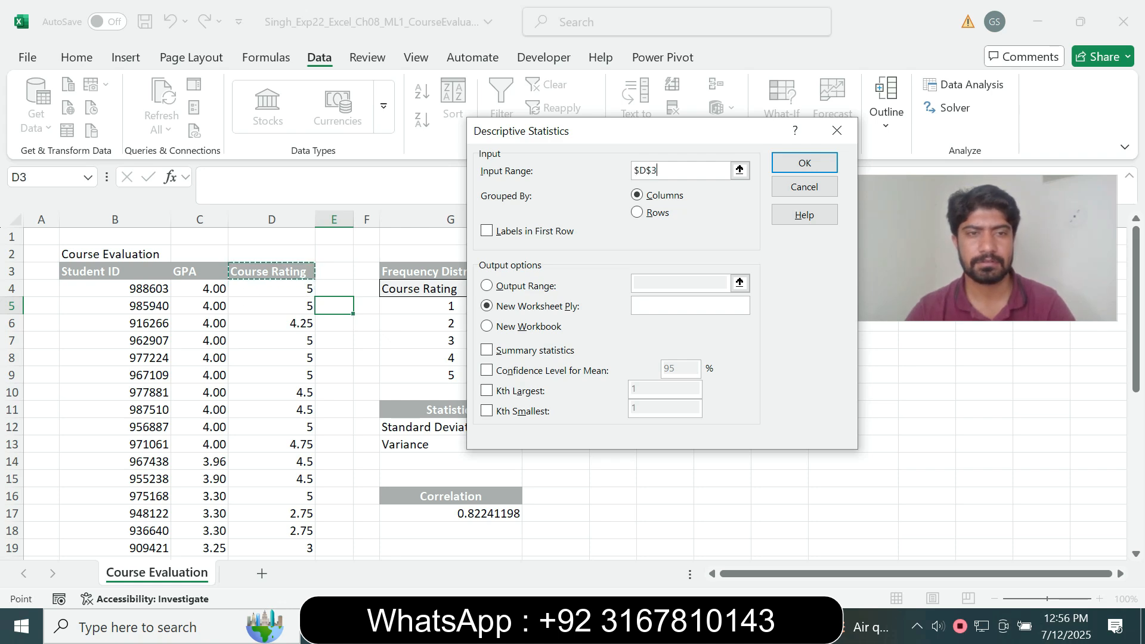
{"action": "left_click_drag", "start_coordinate": [271, 271], "coordinate": [272, 531]}
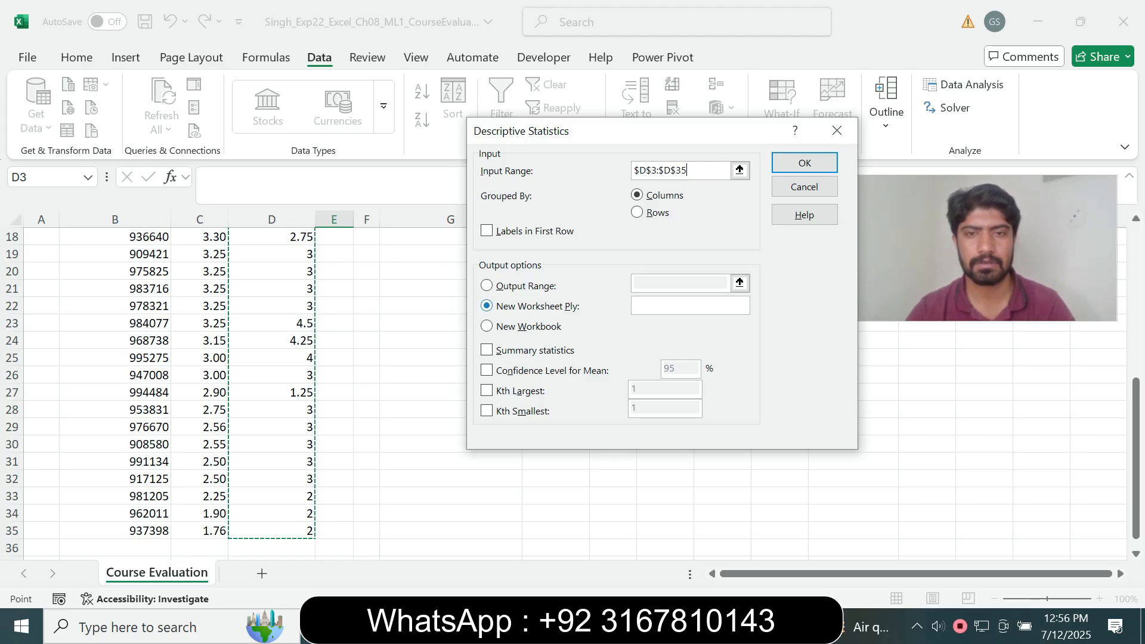
{"action": "key", "text": "alt+Tab"}
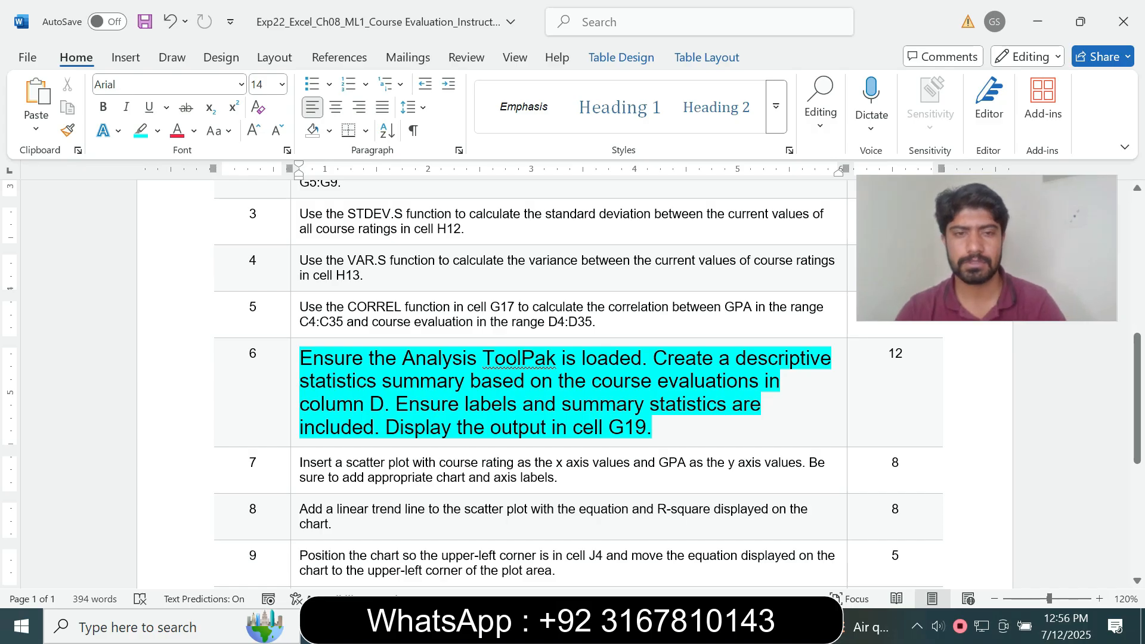
{"action": "left_click_drag", "start_coordinate": [337, 405], "coordinate": [621, 405]}
{"action": "left_click", "coordinate": [430, 428]}
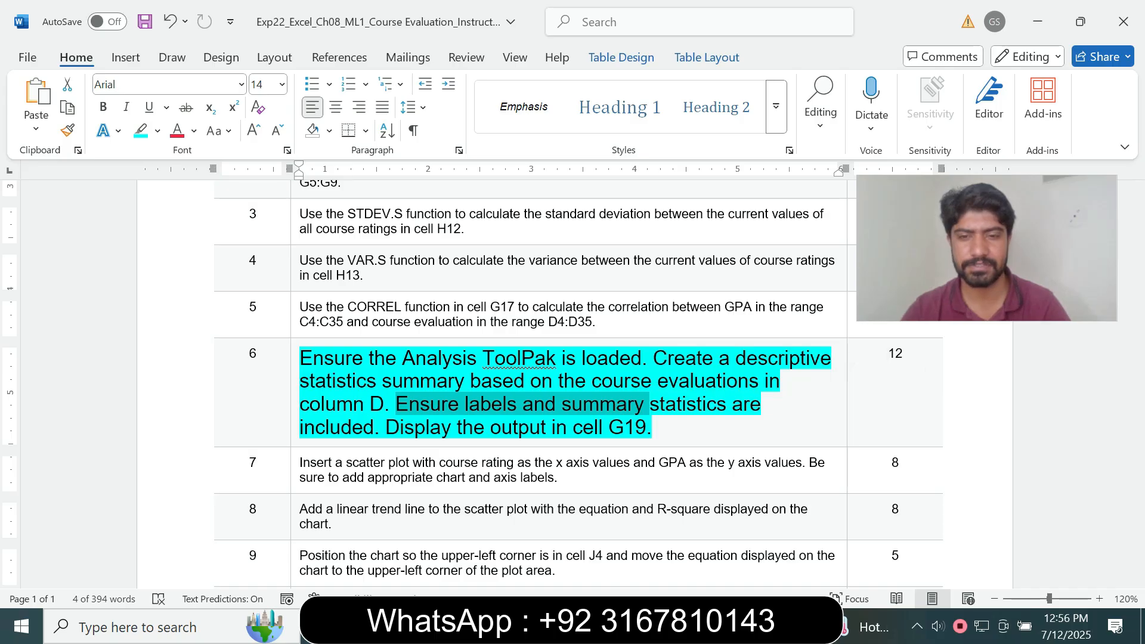
{"action": "key", "text": "alt+Tab"}
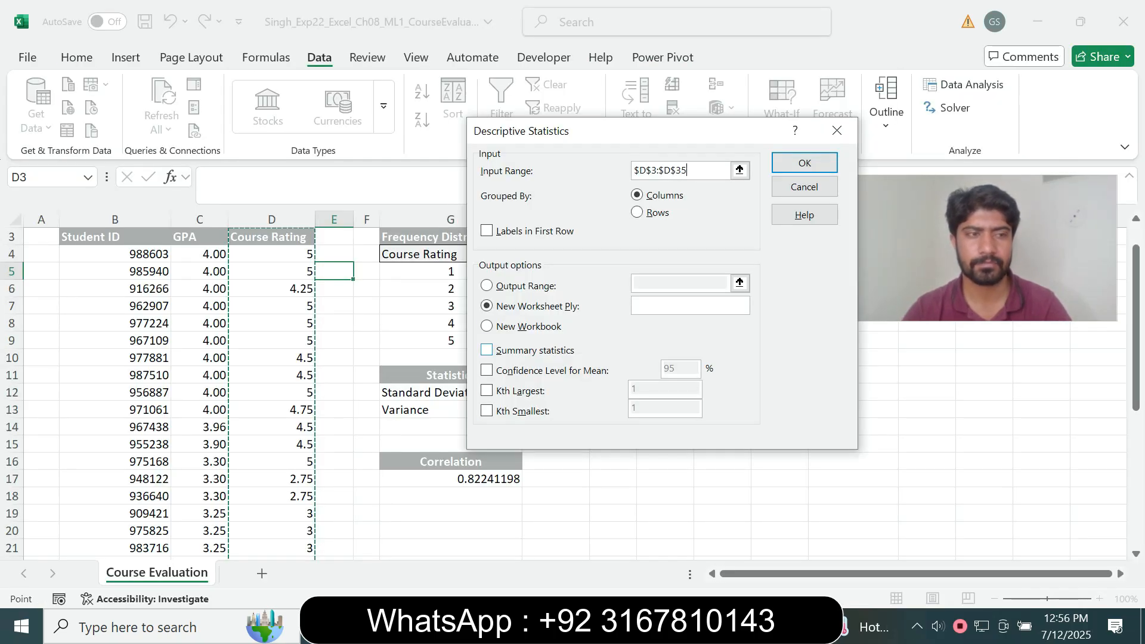
Turn on Labels in First Row, Output Range $G$19 and Summary statistics
{"action": "left_click", "coordinate": [487, 231]}
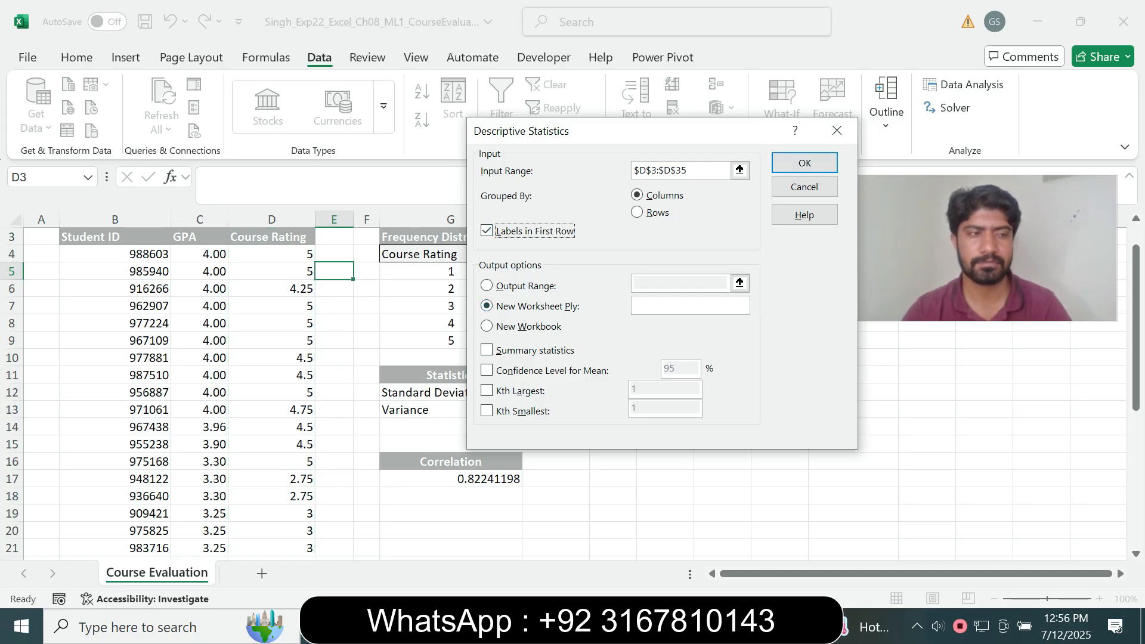
{"action": "key", "text": "alt+o"}
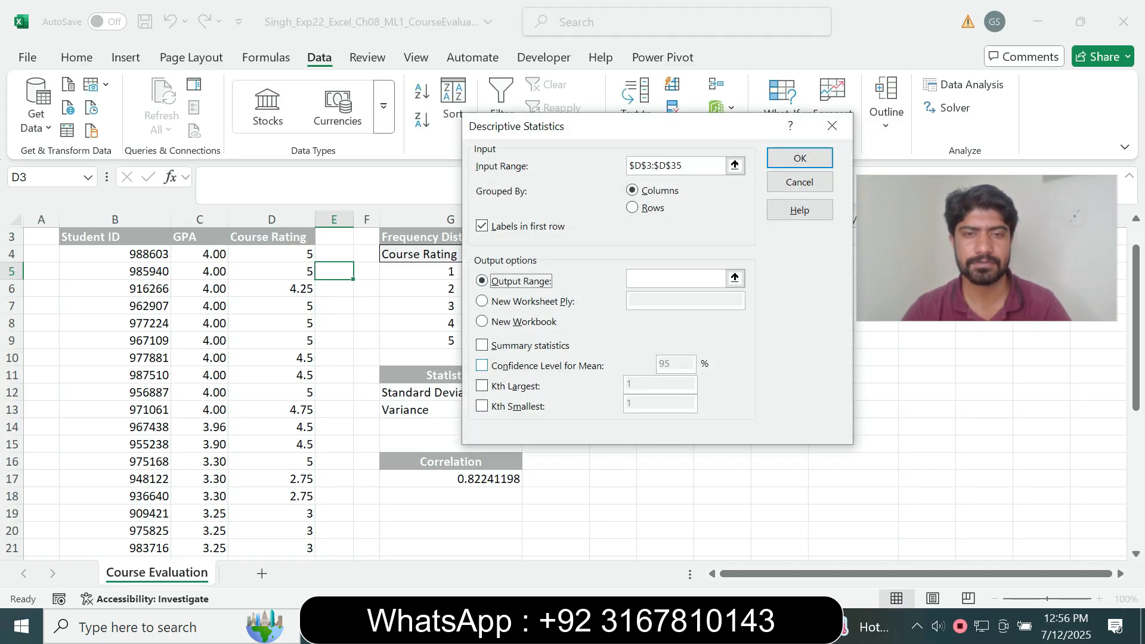
{"action": "key", "text": "alt+Tab"}
{"action": "left_click_drag", "start_coordinate": [401, 428], "coordinate": [624, 454]}
{"action": "key", "text": "alt+Tab"}
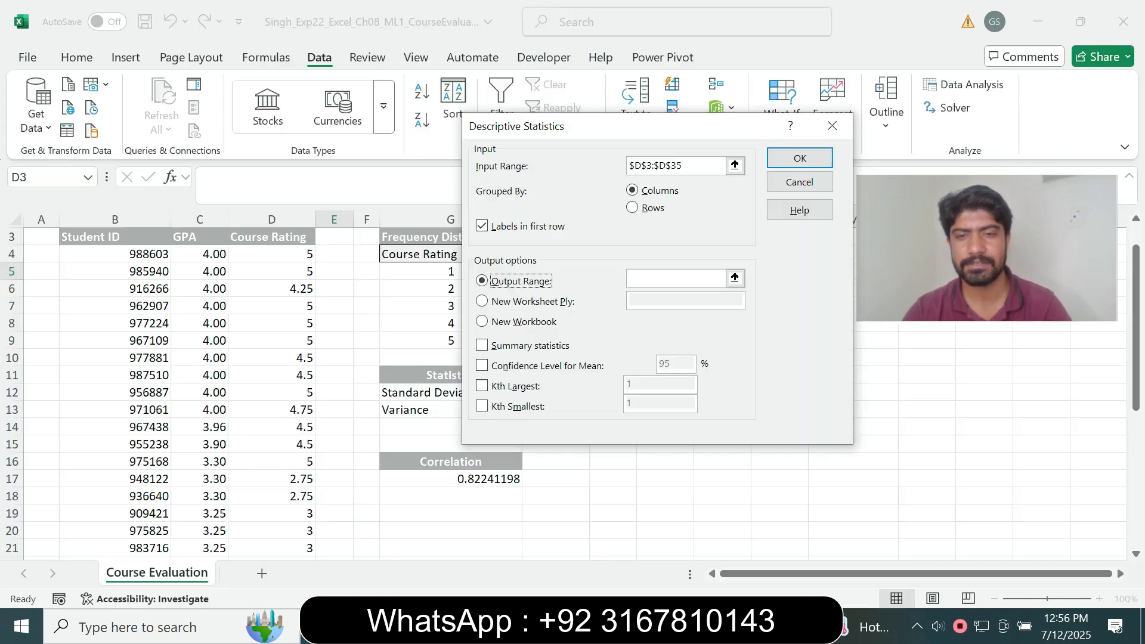
{"action": "left_click", "coordinate": [676, 278]}
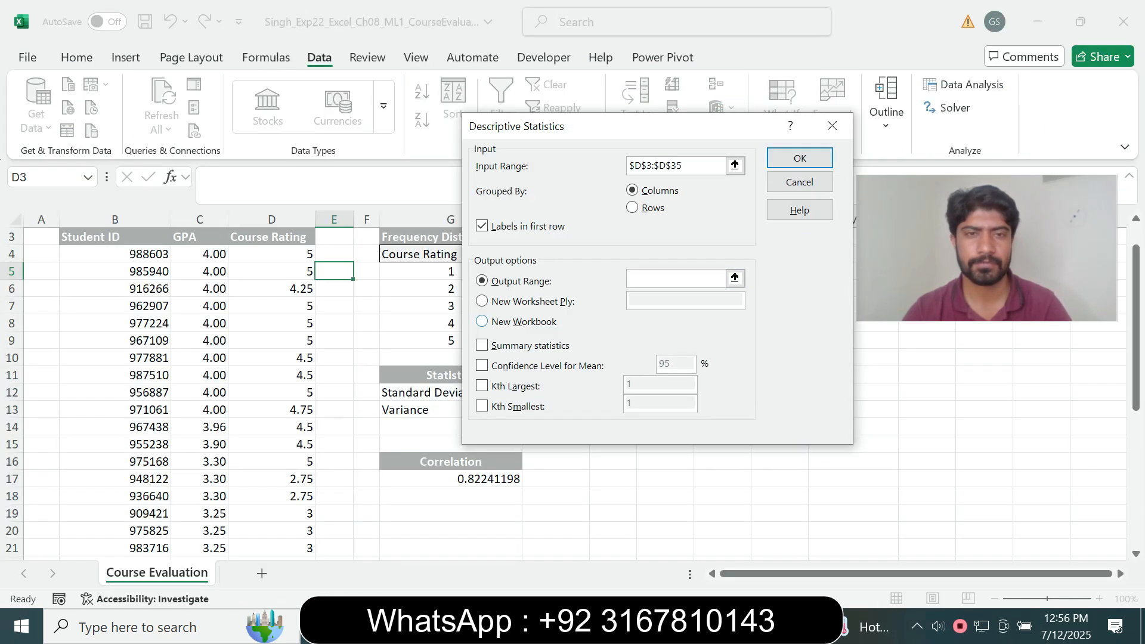
{"action": "left_click", "coordinate": [451, 496]}
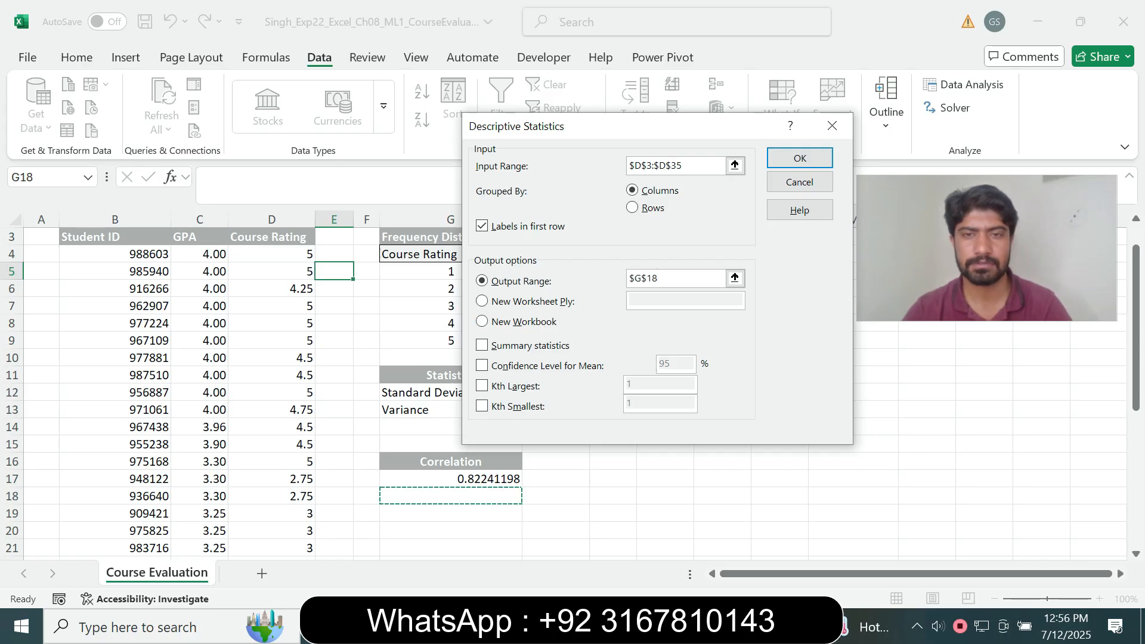
{"action": "left_click", "coordinate": [451, 513]}
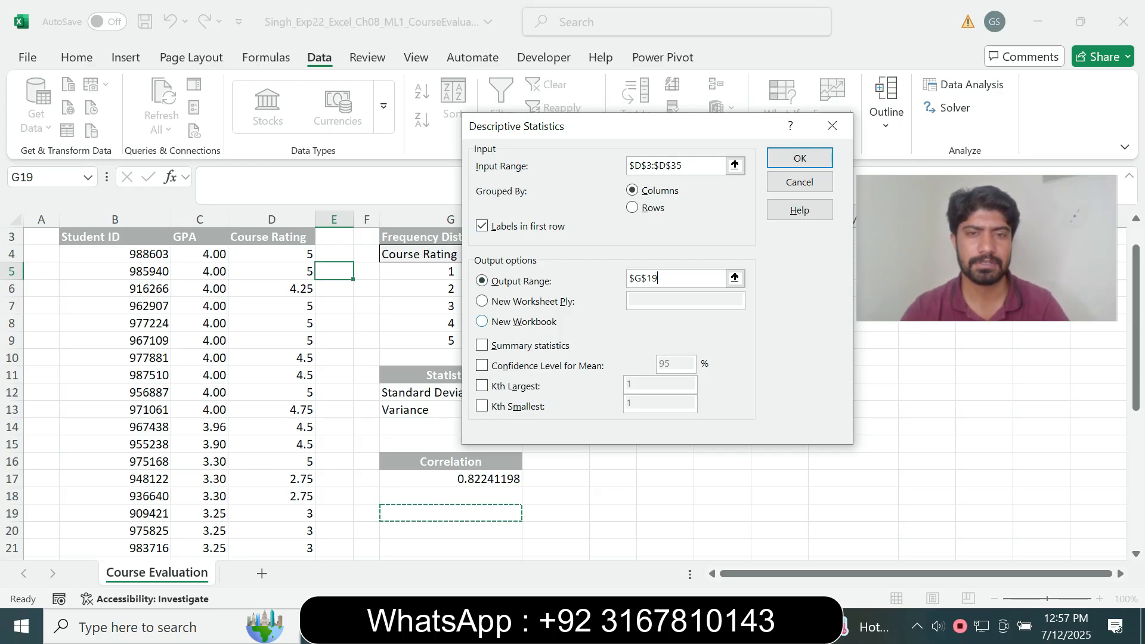
{"action": "left_click", "coordinate": [482, 345]}
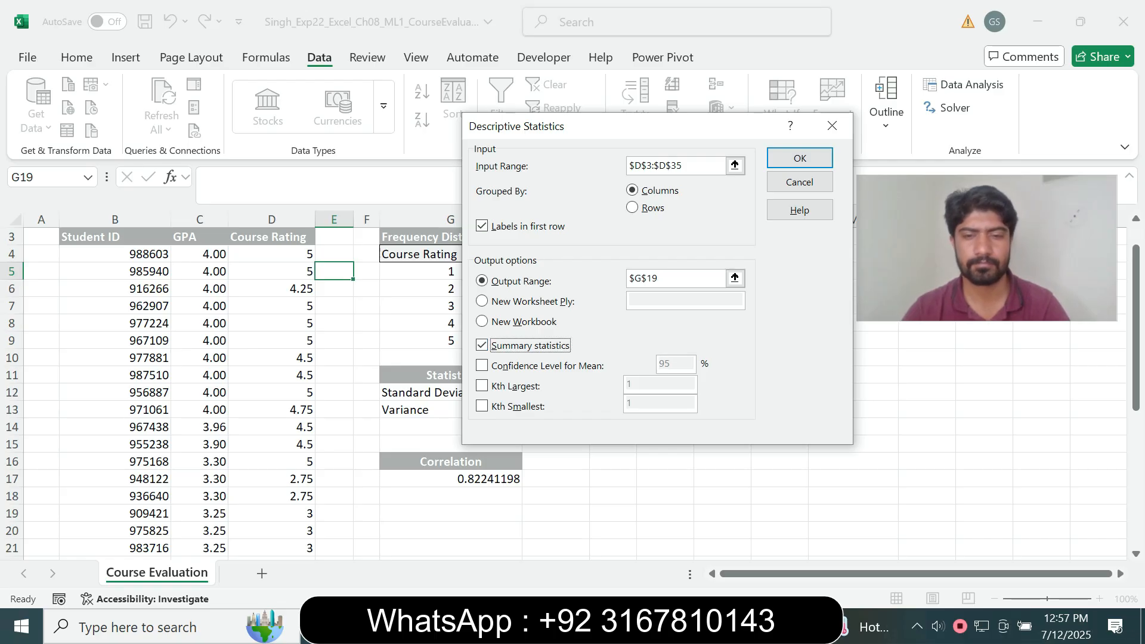
{"action": "key", "text": "alt+Tab"}
{"action": "left_click", "coordinate": [617, 404]}
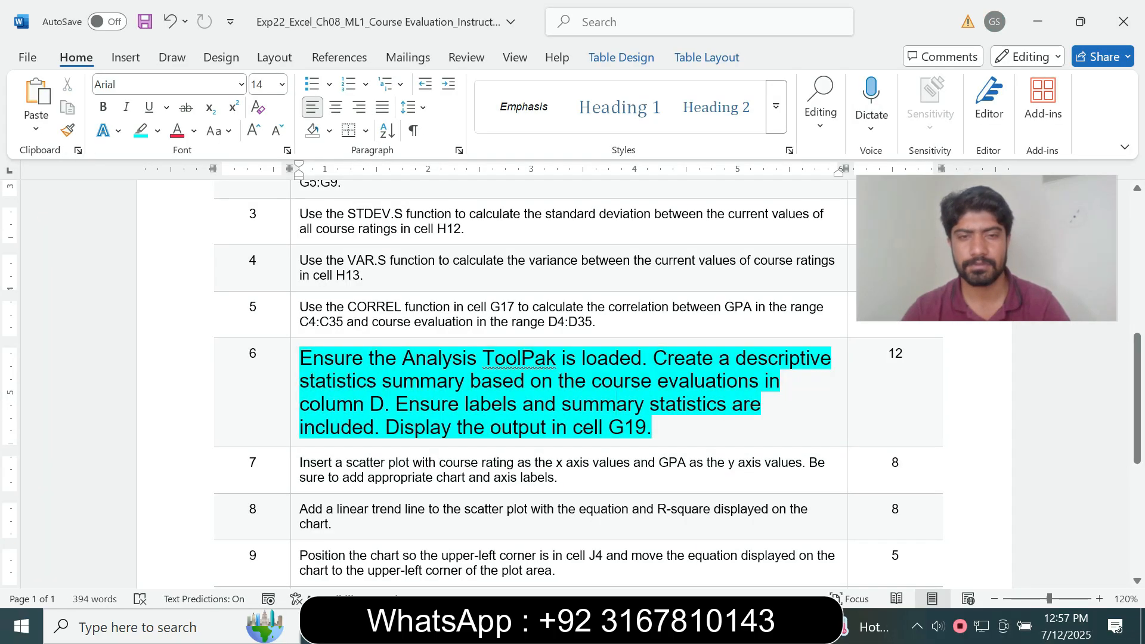
Confirm step 6's labels and summary requirements, then return to the Descriptive Statistics settings
{"action": "left_click_drag", "start_coordinate": [426, 404], "coordinate": [597, 403]}
{"action": "left_click", "coordinate": [654, 427]}
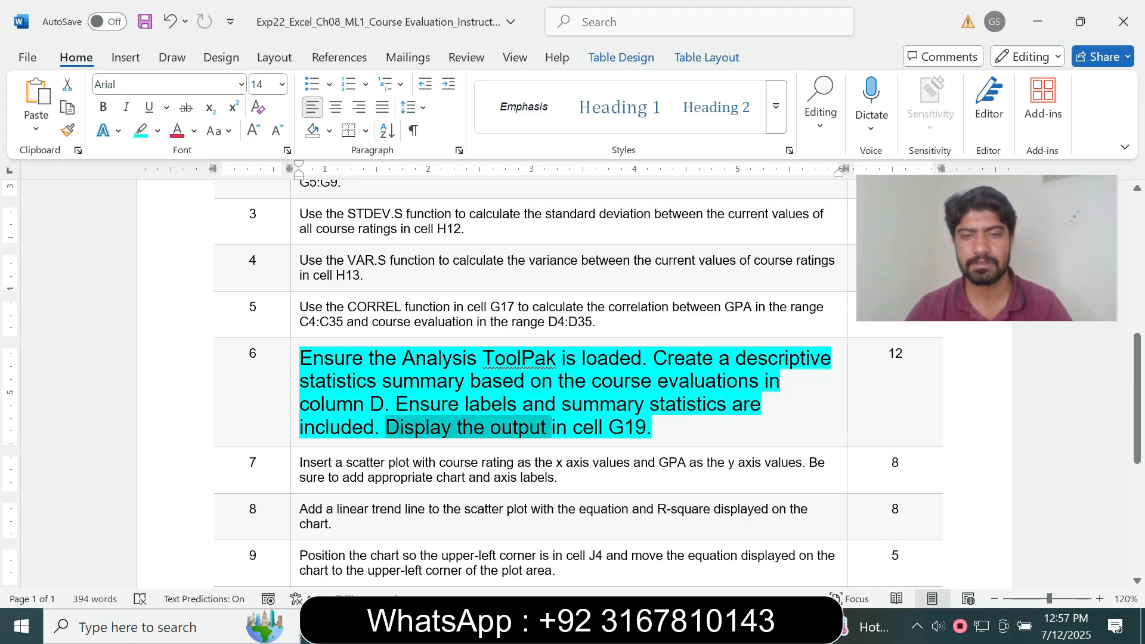
{"action": "key", "text": "alt+Tab"}
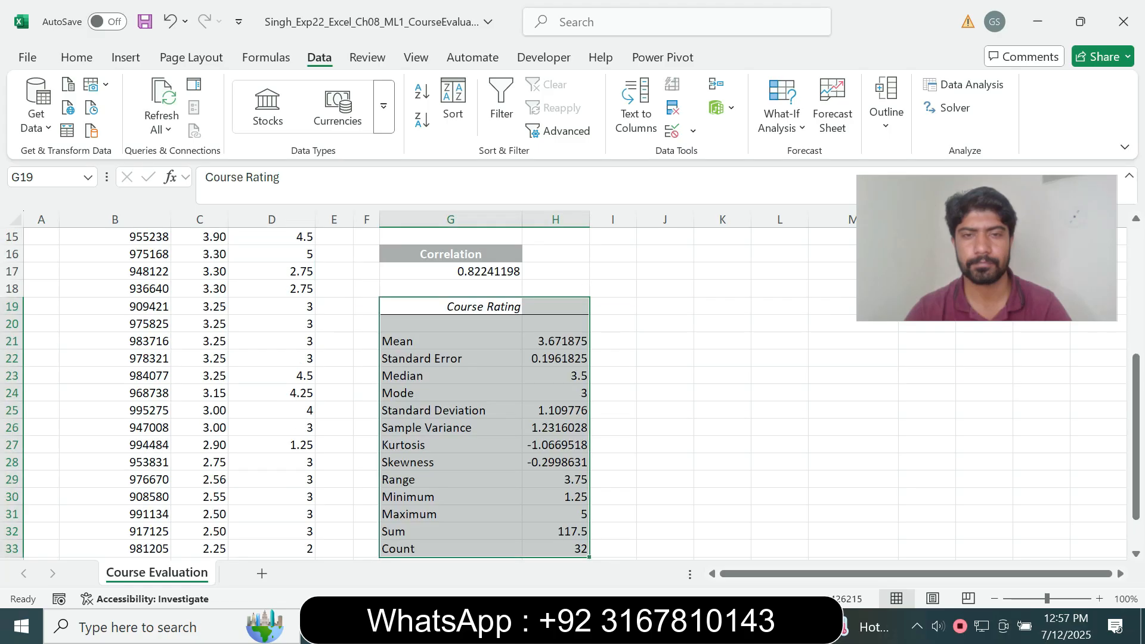
Shrink step 6's Analysis ToolPak instruction to 9 pt and remove its highlight
{"action": "key", "text": "alt+Tab"}
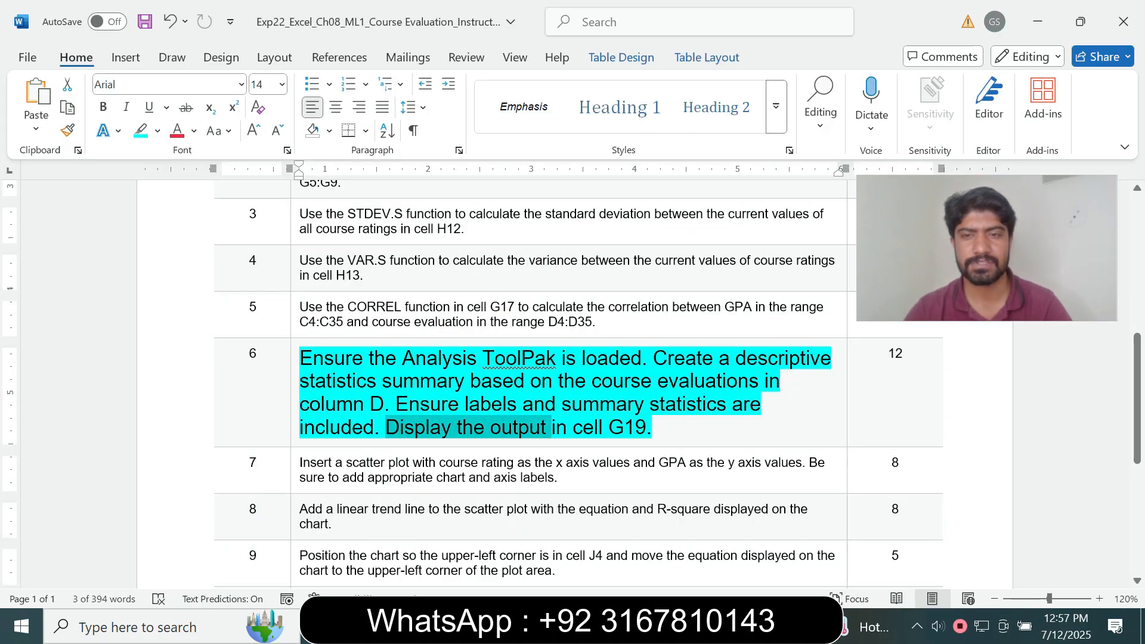
{"action": "left_click", "coordinate": [295, 427]}
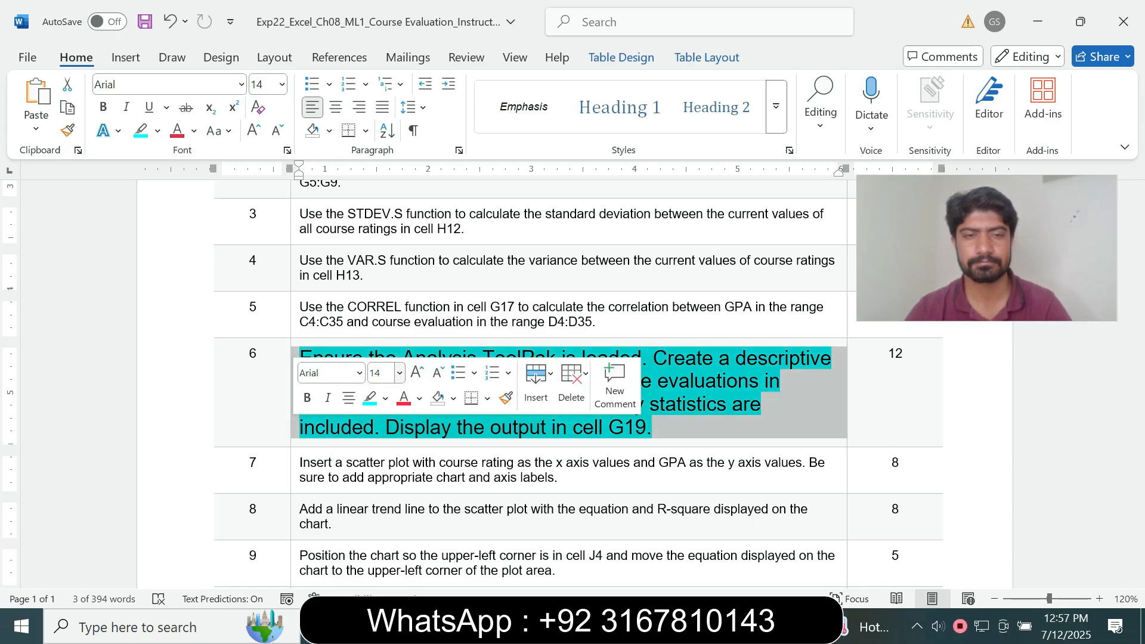
{"action": "left_click", "coordinate": [399, 373]}
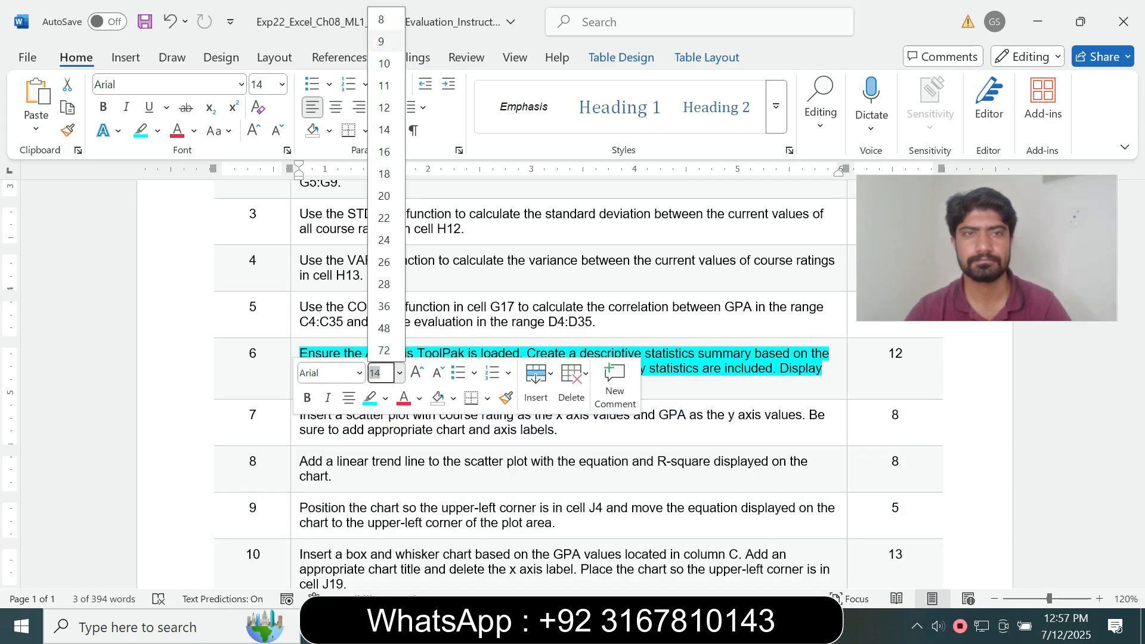
{"action": "left_click", "coordinate": [381, 41]}
{"action": "left_click", "coordinate": [157, 130]}
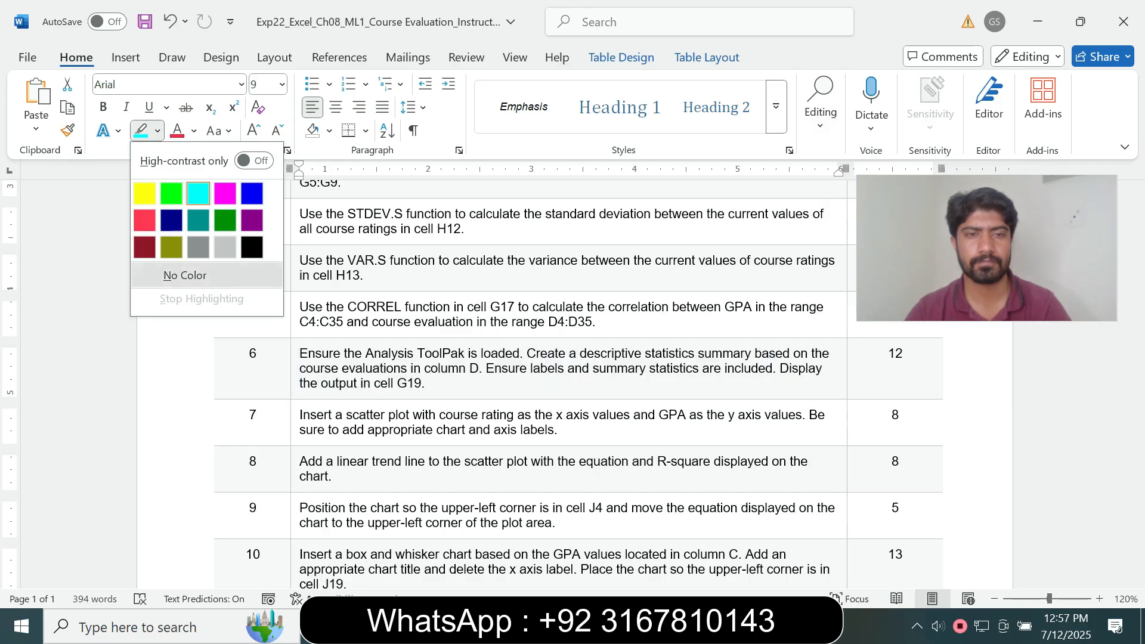
{"action": "left_click", "coordinate": [207, 276]}
{"action": "left_click", "coordinate": [454, 384]}
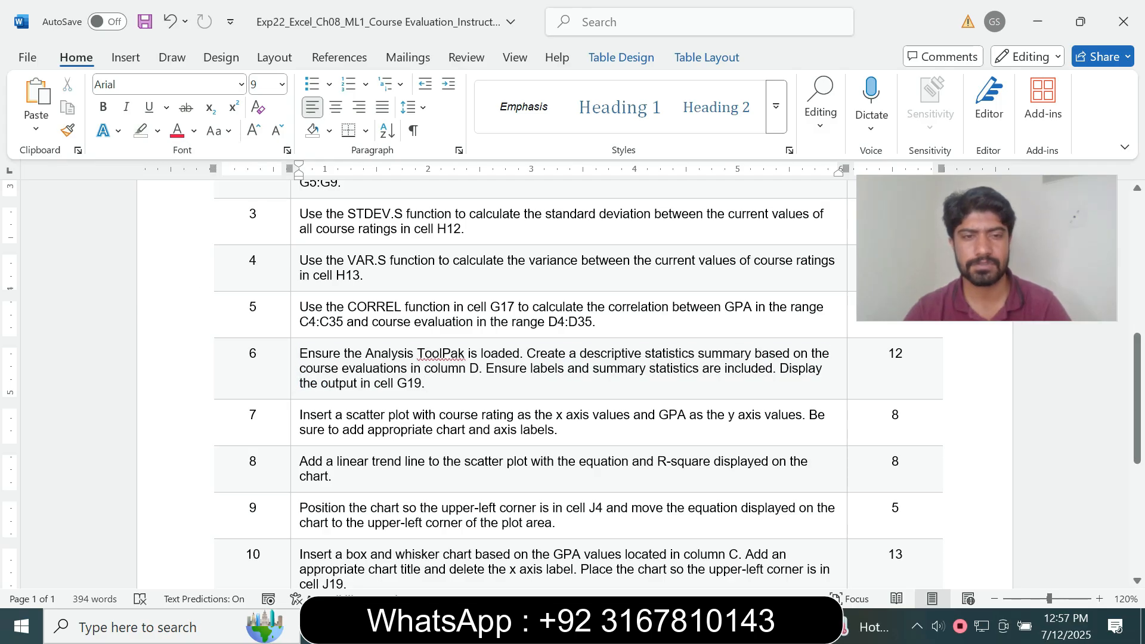
Make step 7's scatter-plot instruction 14 pt with turquoise highlighting
{"action": "triple_click", "coordinate": [370, 423]}
{"action": "left_click", "coordinate": [405, 379]}
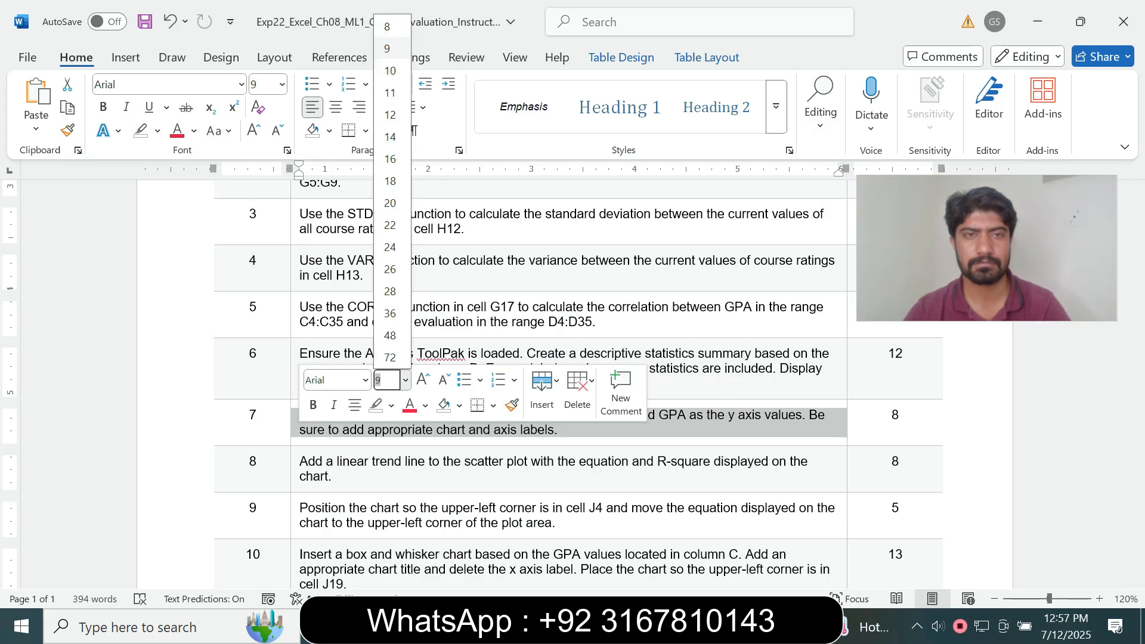
{"action": "left_click", "coordinate": [390, 137]}
{"action": "left_click", "coordinate": [157, 130]}
{"action": "left_click", "coordinate": [199, 193]}
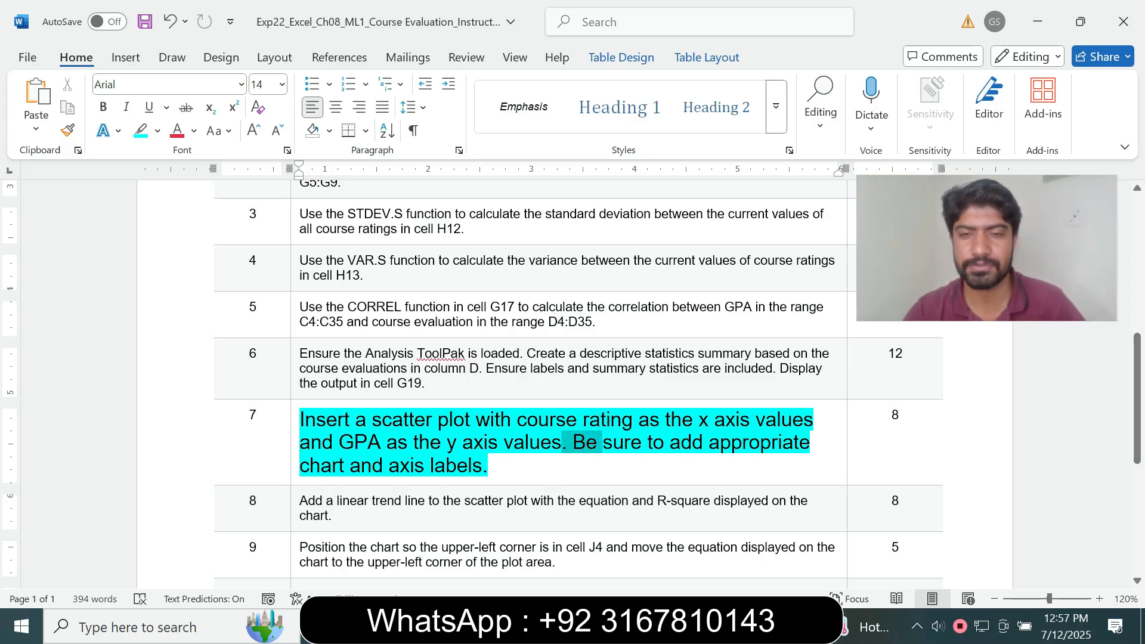
Reread step 7's scatter plot and chart/axis label requirements before returning to Excel
{"action": "left_click_drag", "start_coordinate": [308, 467], "coordinate": [386, 466]}
{"action": "left_click", "coordinate": [513, 466]}
{"action": "left_click_drag", "start_coordinate": [305, 420], "coordinate": [499, 443]}
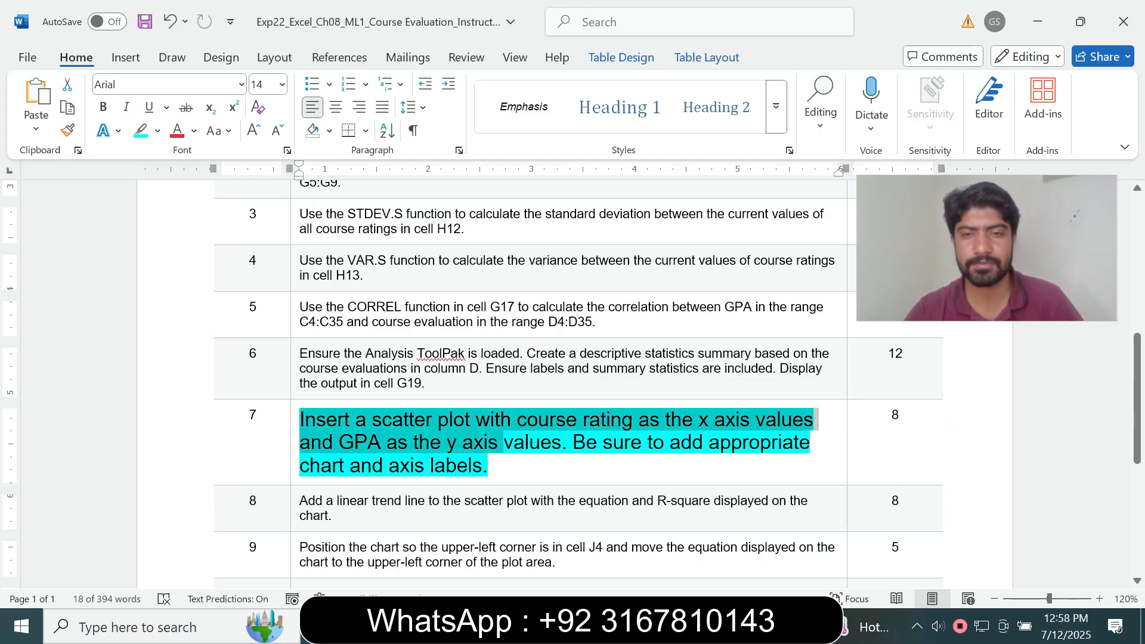
{"action": "key", "text": "alt+Tab"}
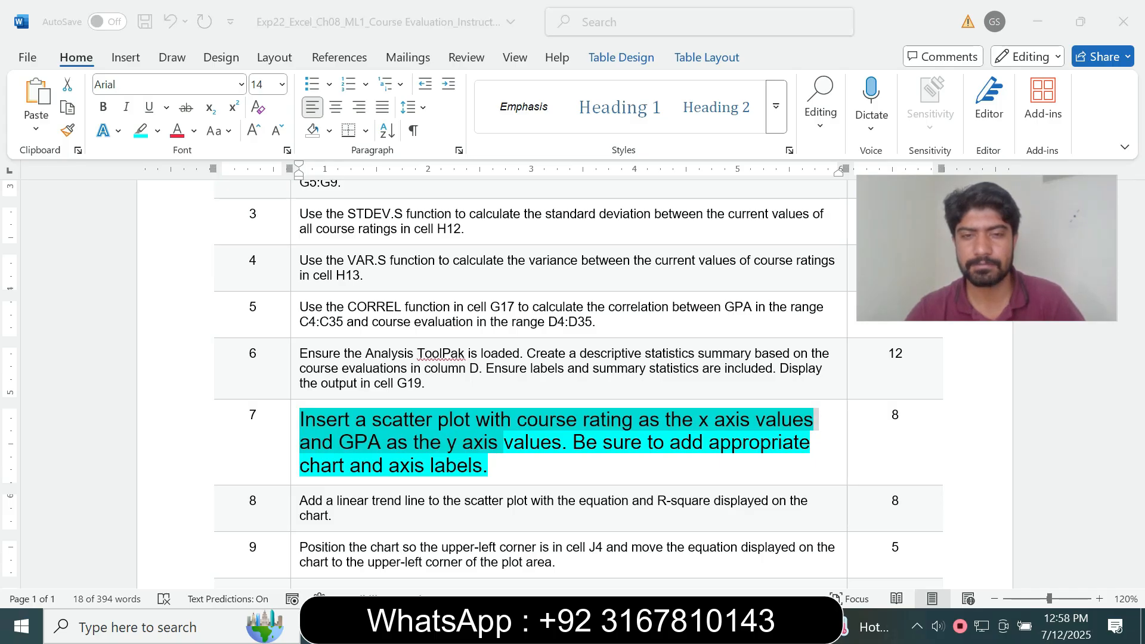
Select the GPA and rating values C4:D35 and insert a plain Scatter chart
{"action": "left_click", "coordinate": [125, 57]}
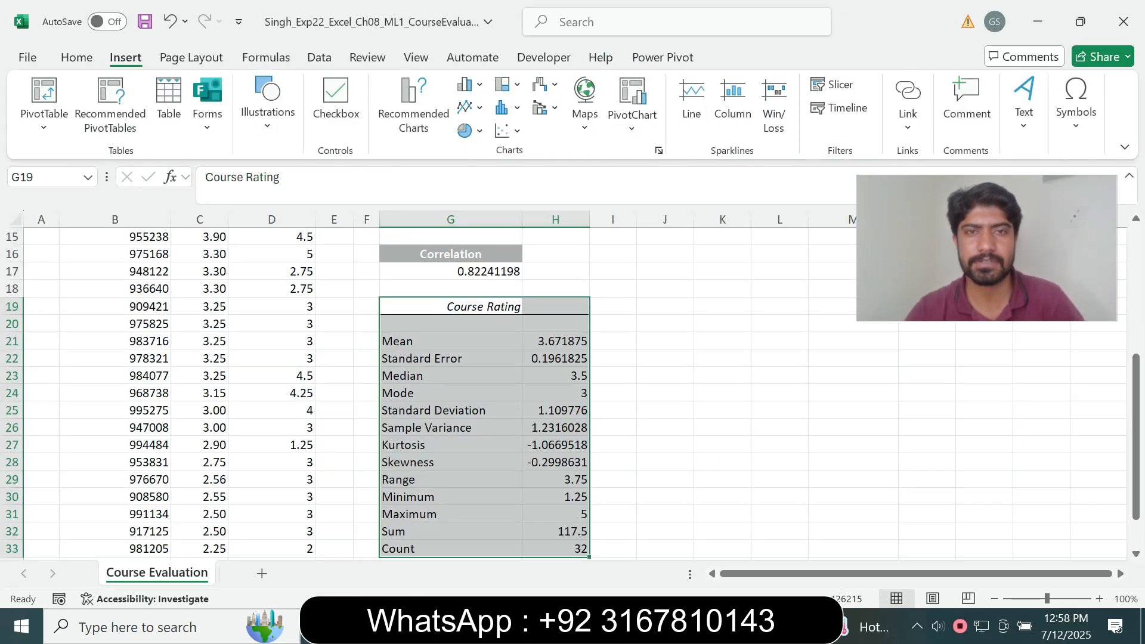
{"action": "left_click", "coordinate": [504, 130]}
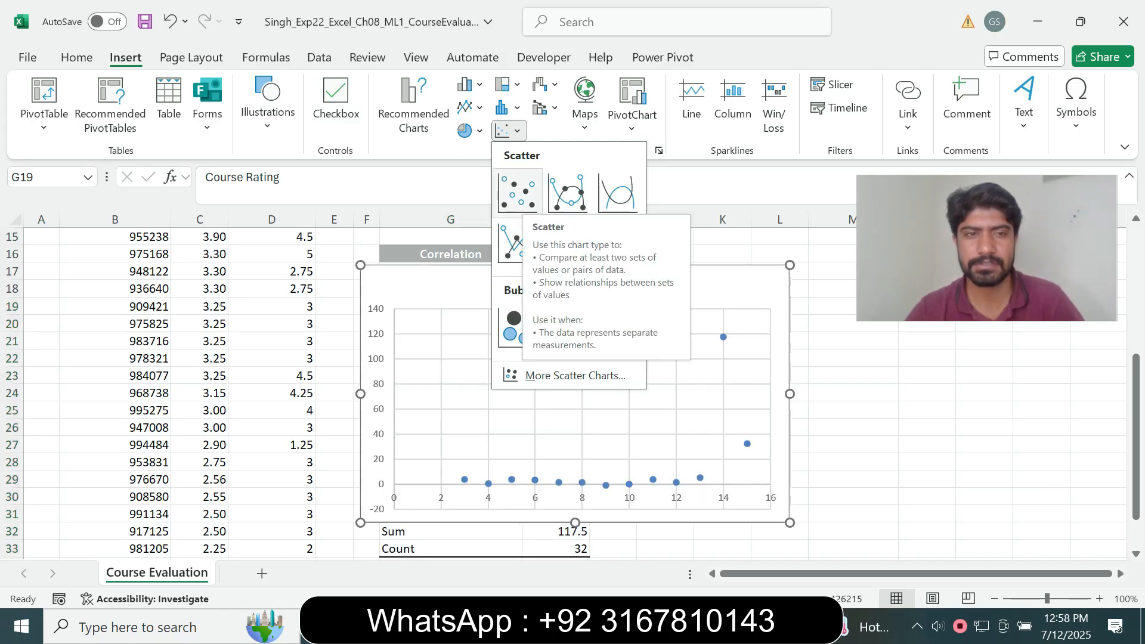
{"action": "key", "text": "Escape"}
{"action": "left_click_drag", "start_coordinate": [1137, 402], "coordinate": [1137, 271]}
{"action": "left_click_drag", "start_coordinate": [200, 288], "coordinate": [314, 520]}
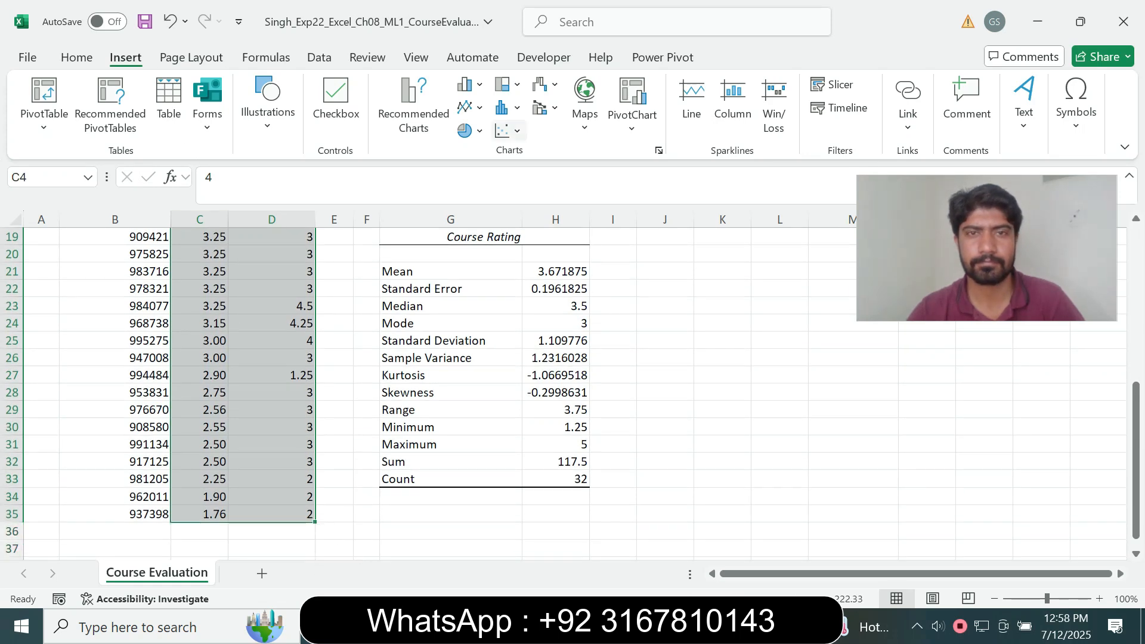
{"action": "left_click", "coordinate": [507, 130]}
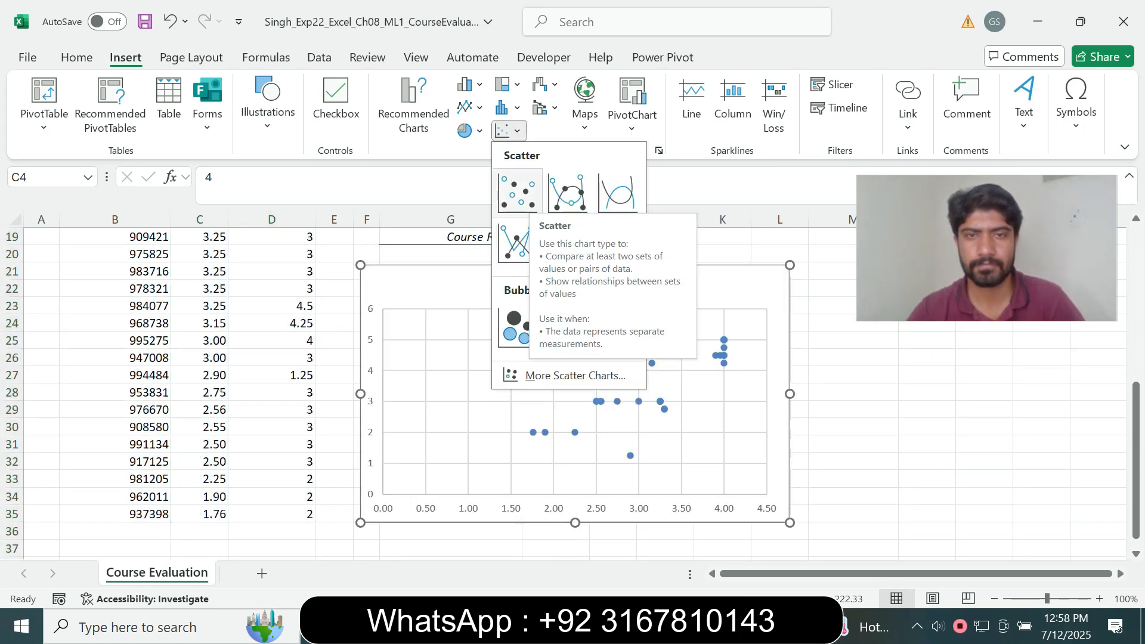
{"action": "left_click", "coordinate": [518, 192]}
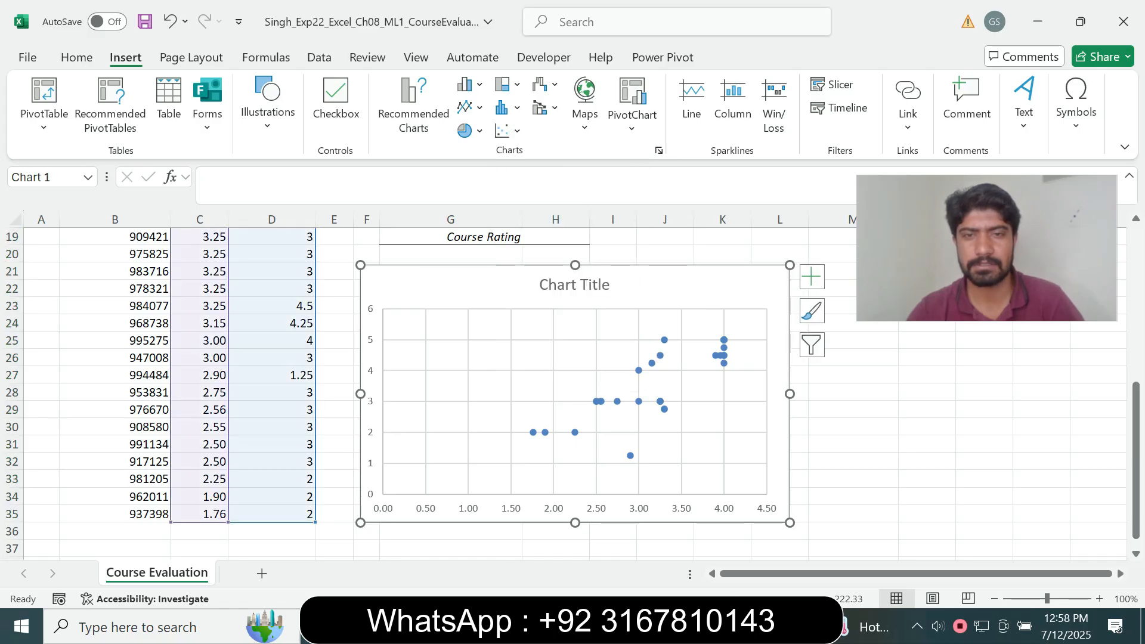
{"action": "key", "text": "alt+Tab"}
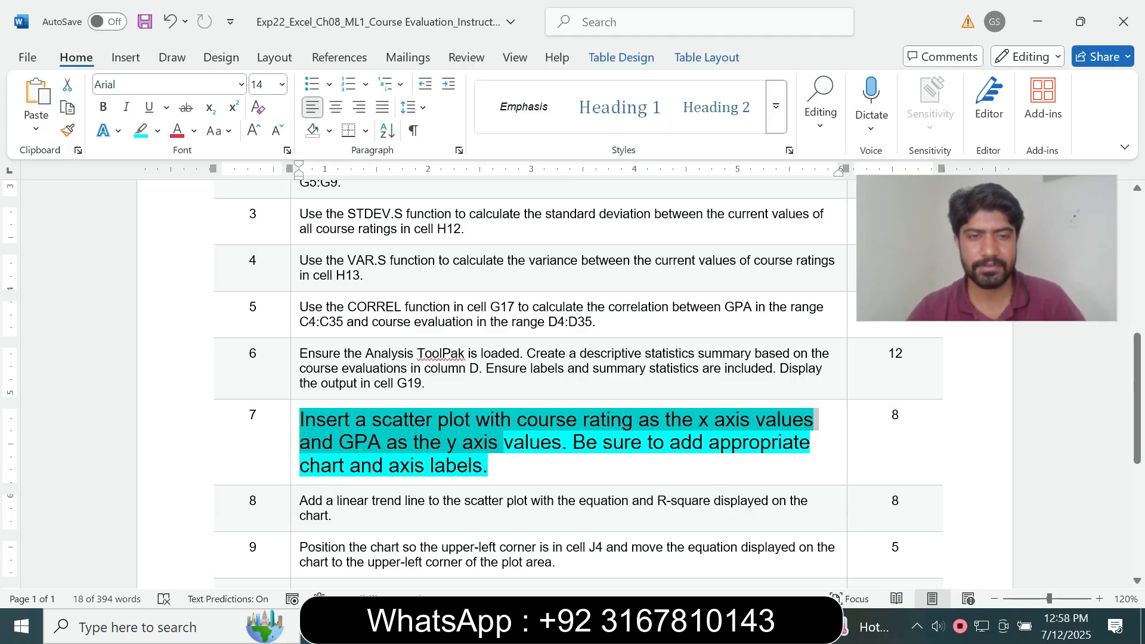
Review step 7's labelling requirement and the rows below it in Word
{"action": "left_click_drag", "start_coordinate": [573, 442], "coordinate": [645, 442]}
{"action": "left_click", "coordinate": [489, 465]}
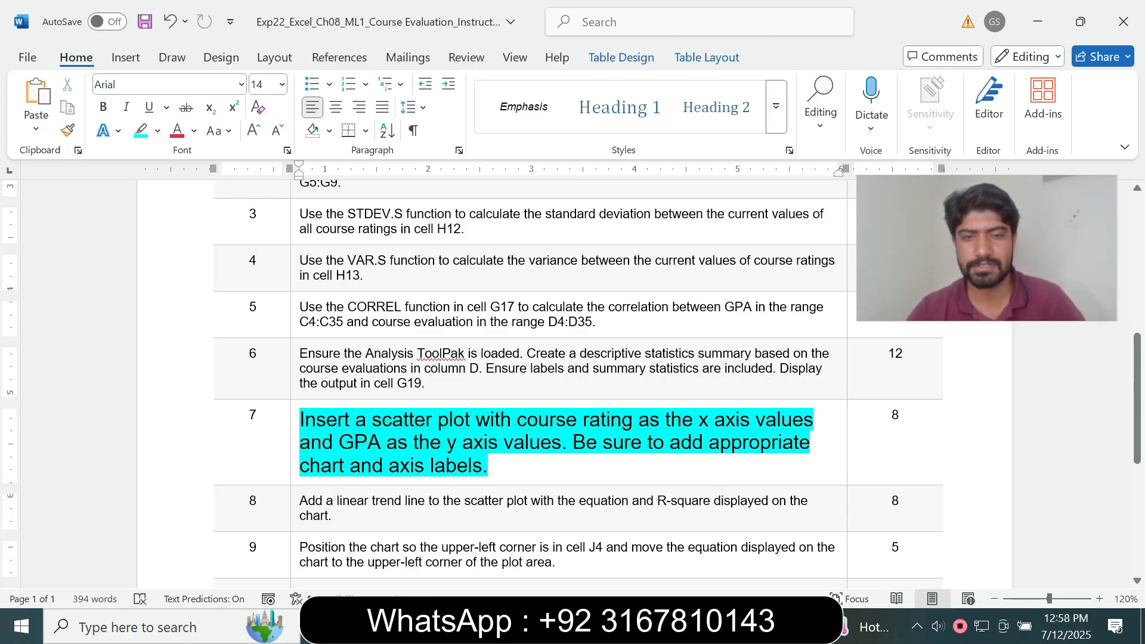
{"action": "scroll", "coordinate": [572, 382], "scroll_direction": "down", "scroll_amount": 5}
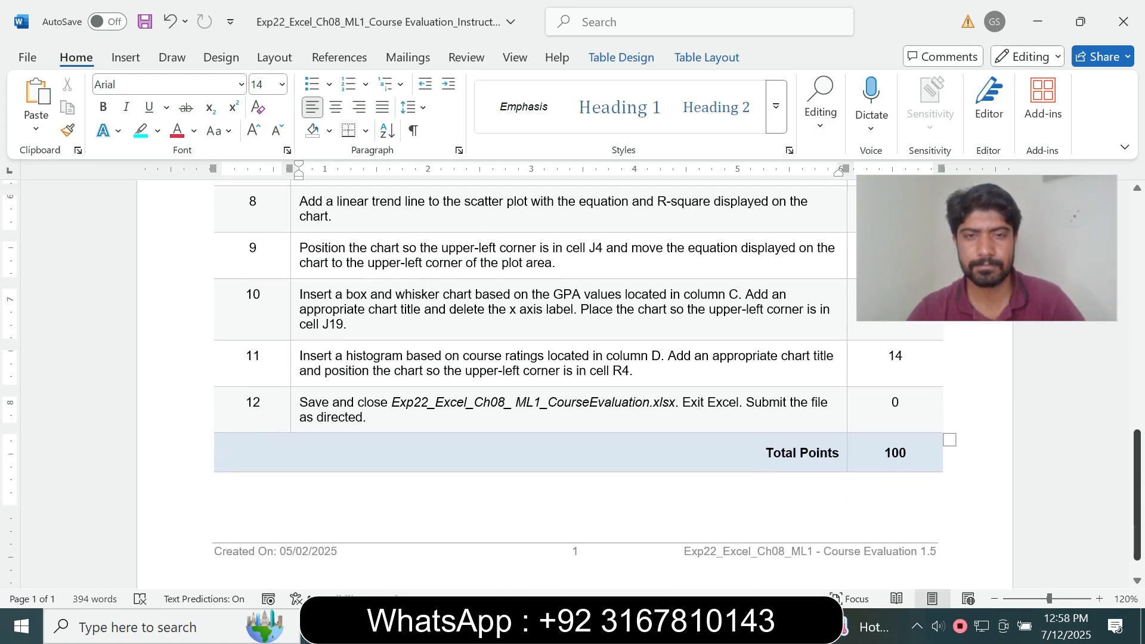
{"action": "scroll", "coordinate": [573, 382], "scroll_direction": "down", "scroll_amount": 1}
{"action": "scroll", "coordinate": [573, 382], "scroll_direction": "up", "scroll_amount": 8}
{"action": "scroll", "coordinate": [573, 382], "scroll_direction": "down", "scroll_amount": 2}
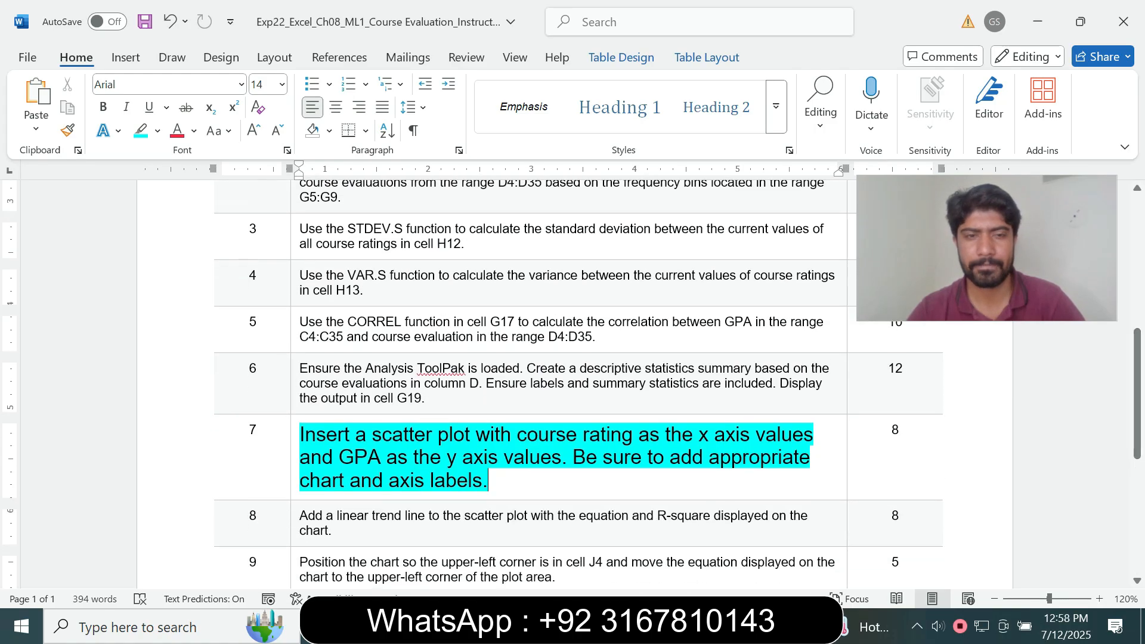
Reset step 7's instruction text to 9 pt with no highlight
{"action": "left_click", "coordinate": [296, 481]}
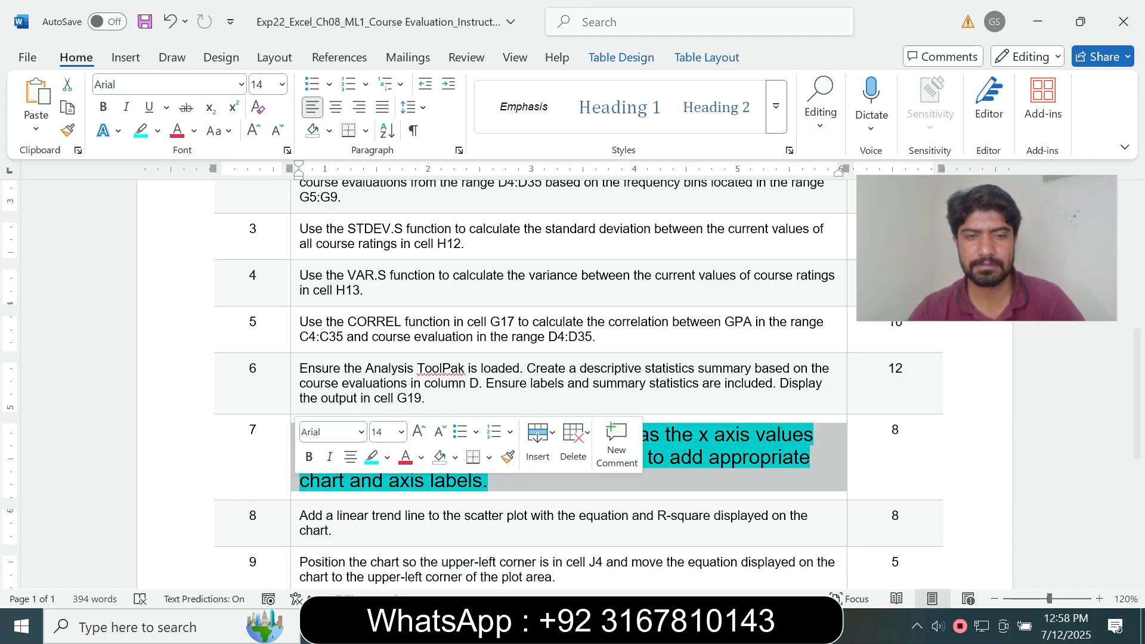
{"action": "left_click", "coordinate": [401, 432]}
{"action": "left_click", "coordinate": [383, 101]}
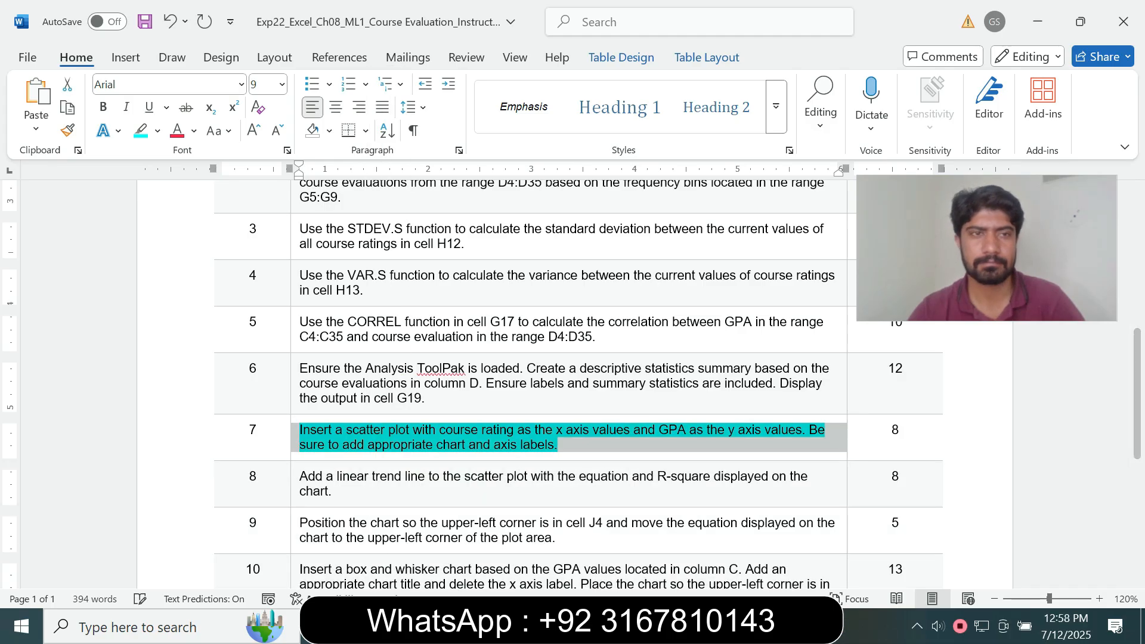
{"action": "left_click", "coordinate": [158, 131]}
{"action": "left_click", "coordinate": [185, 275]}
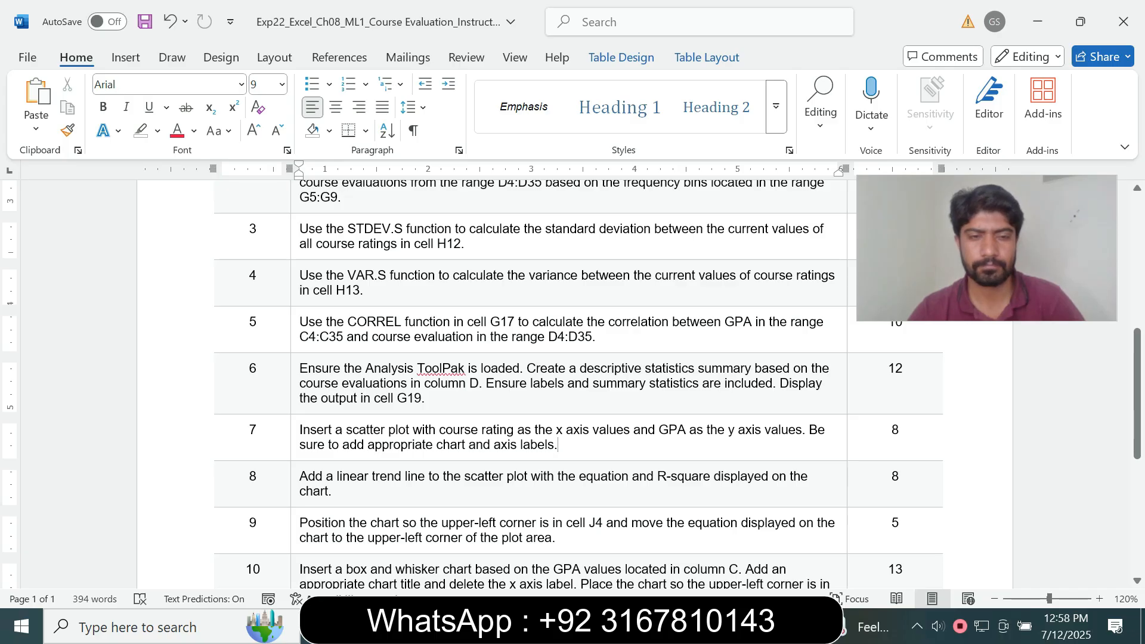
Highlight the following instruction rows through Total Points in turquoise
{"action": "key", "text": "shift+Down"}
{"action": "key", "text": "shift+Down"}
{"action": "key", "text": "shift+Down"}
{"action": "key", "text": "shift+Down"}
{"action": "key", "text": "shift+Down"}
{"action": "key", "text": "shift+Down"}
{"action": "key", "text": "shift+Down"}
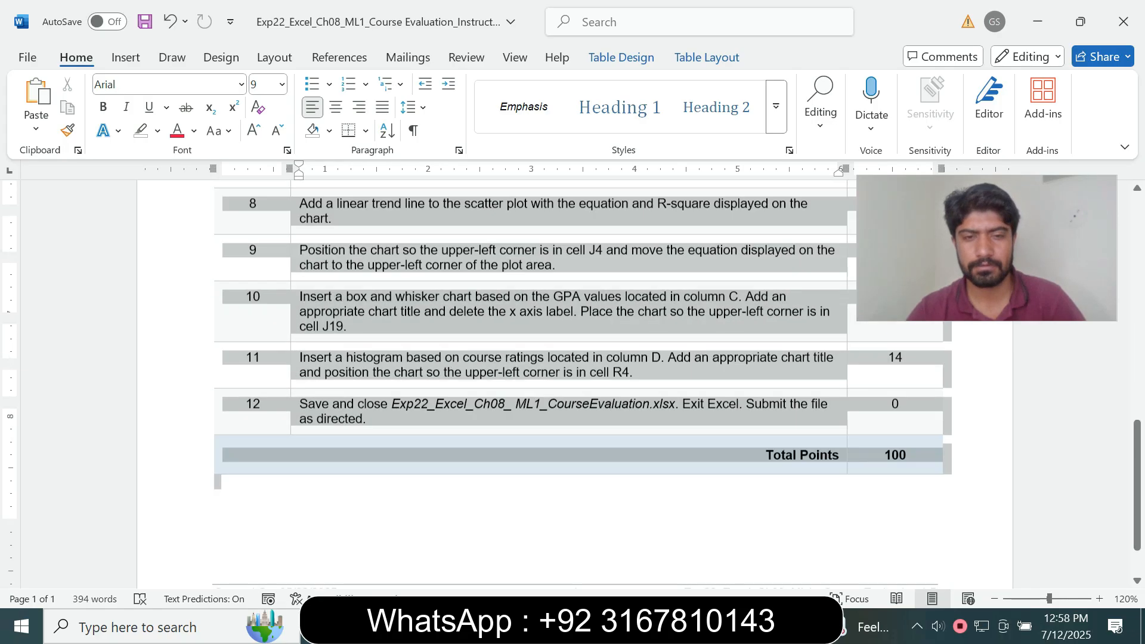
{"action": "scroll", "coordinate": [572, 358], "scroll_direction": "down", "scroll_amount": 2}
{"action": "left_click", "coordinate": [588, 388]}
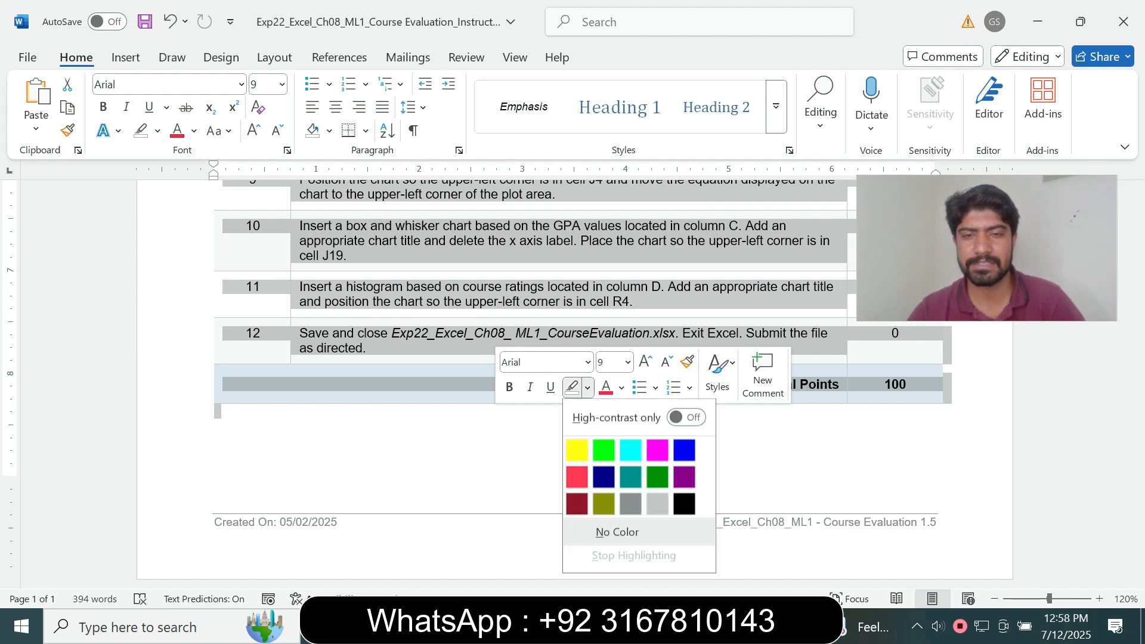
{"action": "left_click", "coordinate": [630, 450]}
{"action": "left_click", "coordinate": [631, 454]}
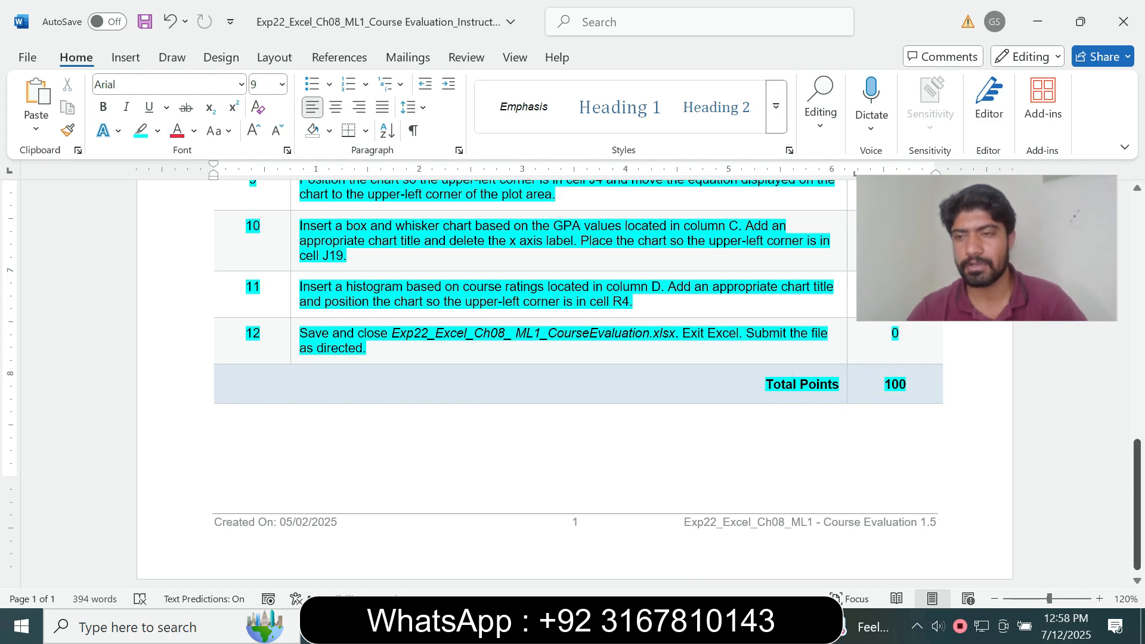
{"action": "scroll", "coordinate": [573, 381], "scroll_direction": "up", "scroll_amount": 4}
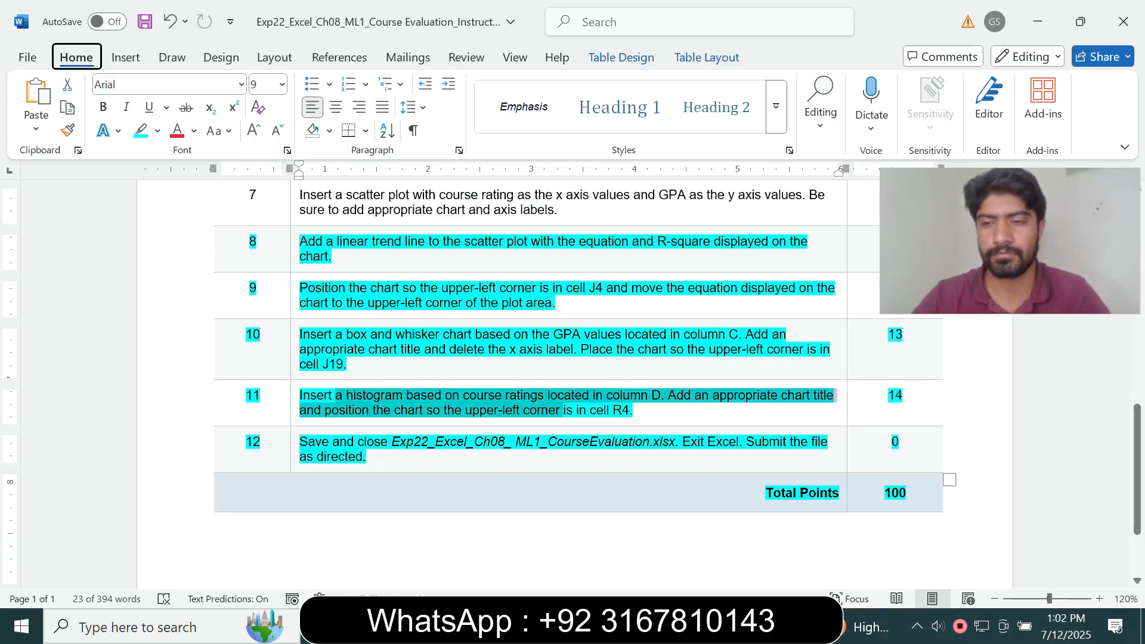
Finish reviewing the Word instruction table, checking the open Excel windows on the taskbar
{"action": "left_click", "coordinate": [560, 410]}
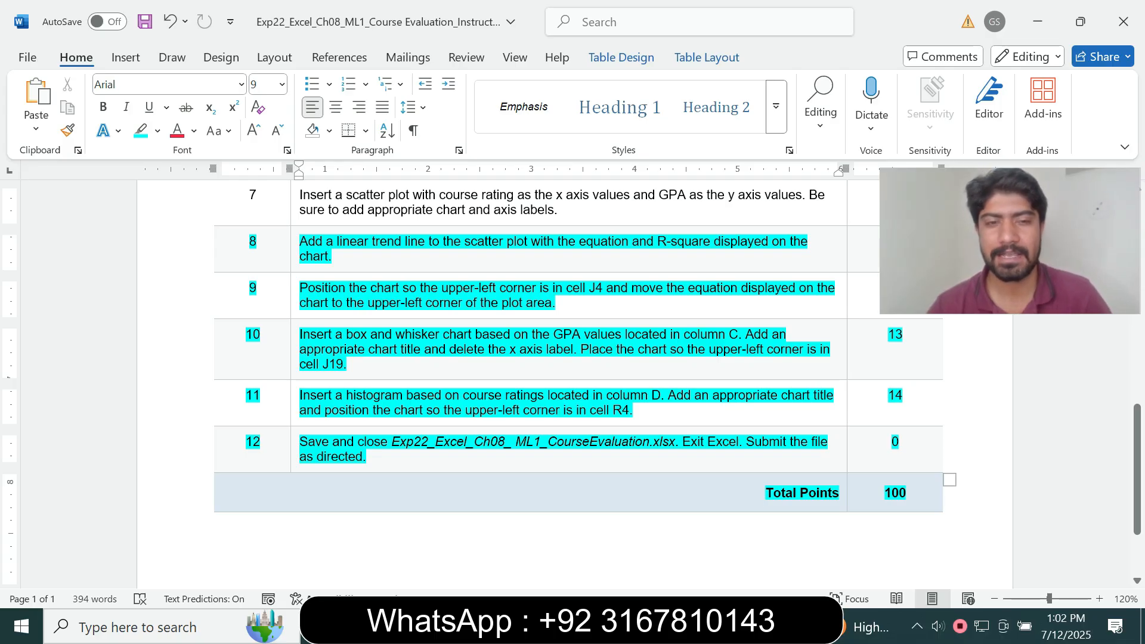
{"action": "left_click", "coordinate": [726, 626]}
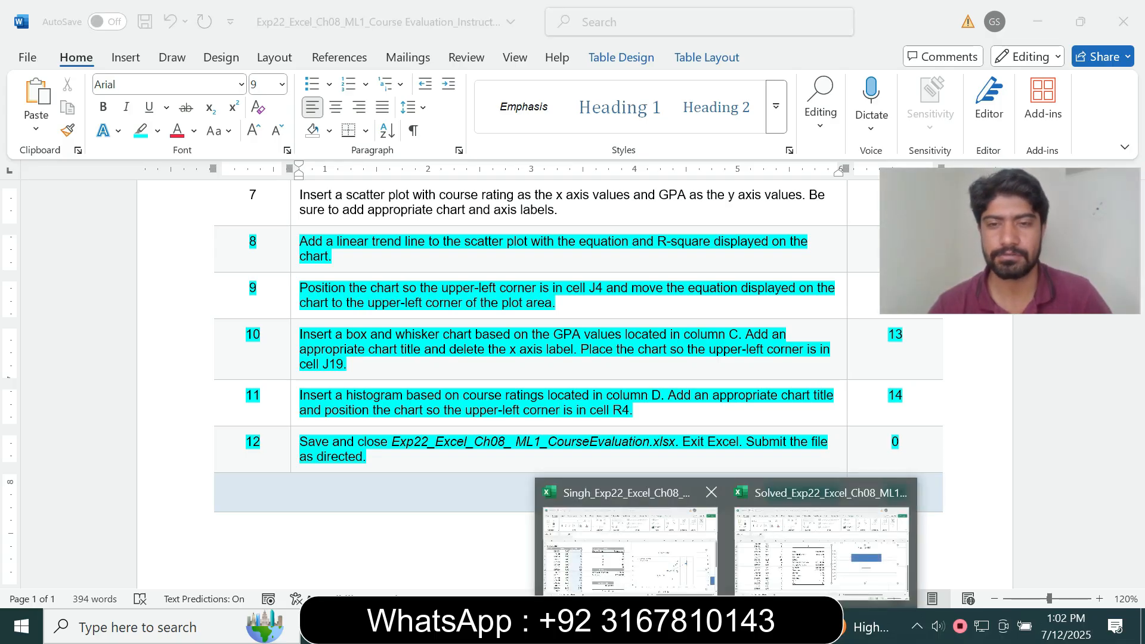
{"action": "left_click", "coordinate": [726, 626]}
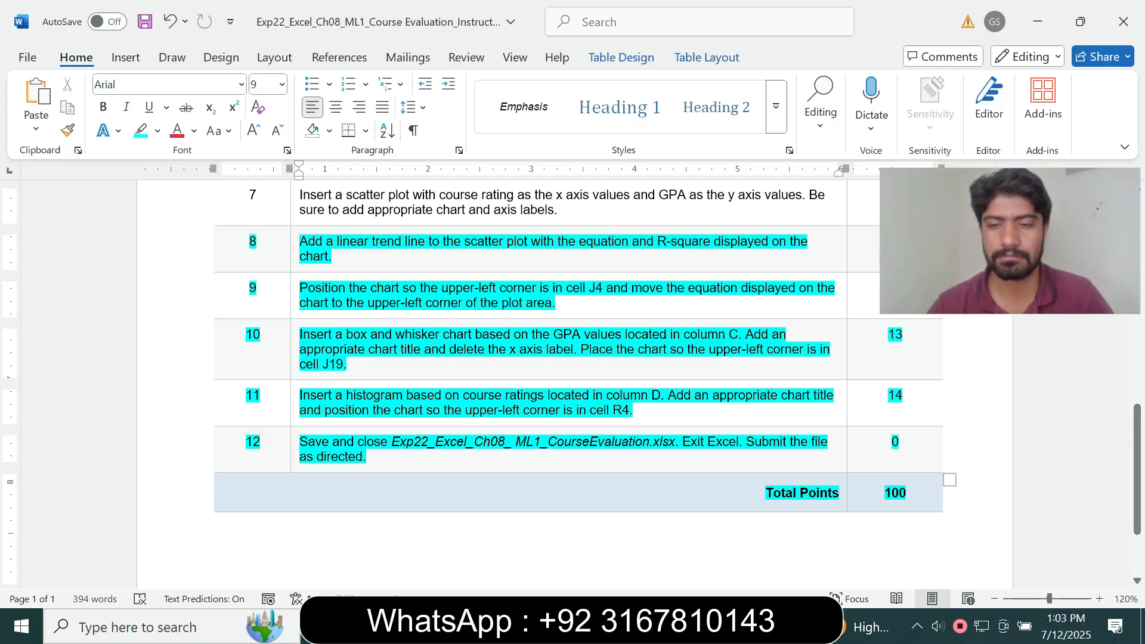
{"action": "type", "text": "9"}
{"action": "left_click", "coordinate": [499, 443]}
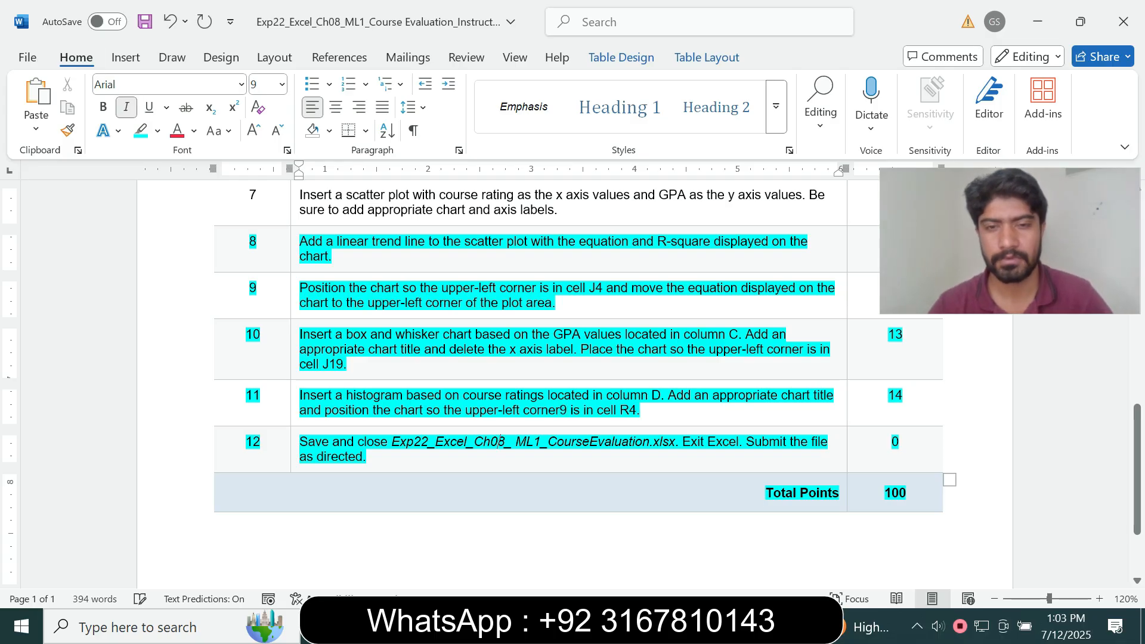
Return to the Course Evaluation workbook in Excel and begin saving it
{"action": "key", "text": "alt+Tab"}
{"action": "left_click", "coordinate": [145, 21]}
{"action": "left_click", "coordinate": [27, 57]}
Save the Course Evaluation workbook into the project folder on the Desktop
{"action": "left_click", "coordinate": [57, 335]}
{"action": "left_click", "coordinate": [231, 500]}
{"action": "left_click", "coordinate": [72, 147]}
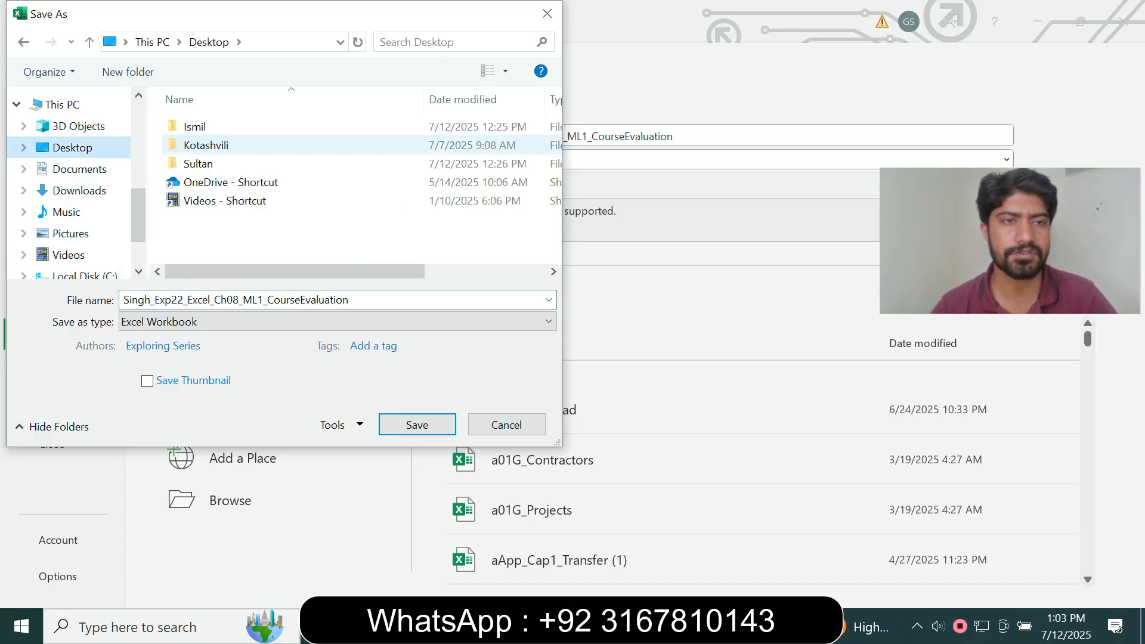
{"action": "double_click", "coordinate": [206, 145]}
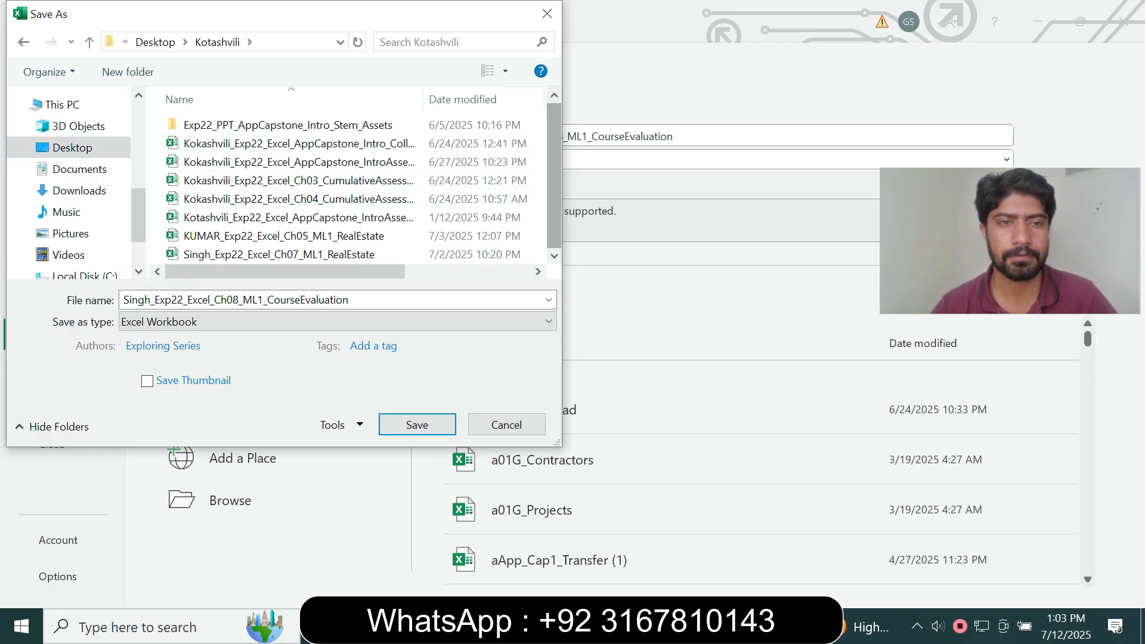
{"action": "key", "text": "Return"}
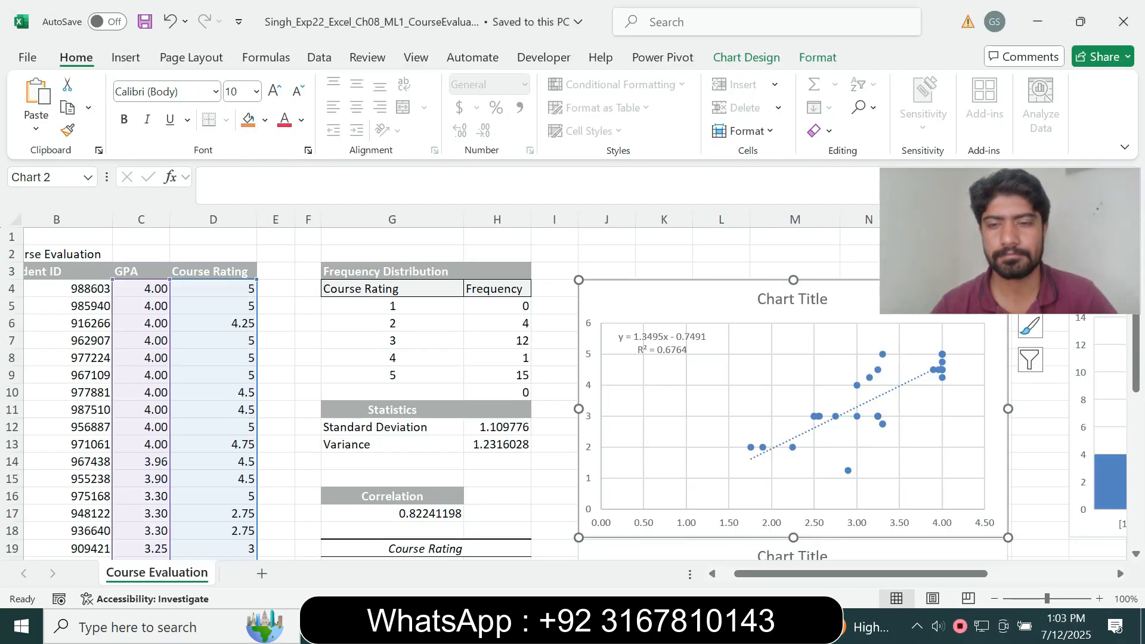
Exit Excel, confirming the save, and return to the MyLab assignments page
{"action": "left_click", "coordinate": [1124, 21]}
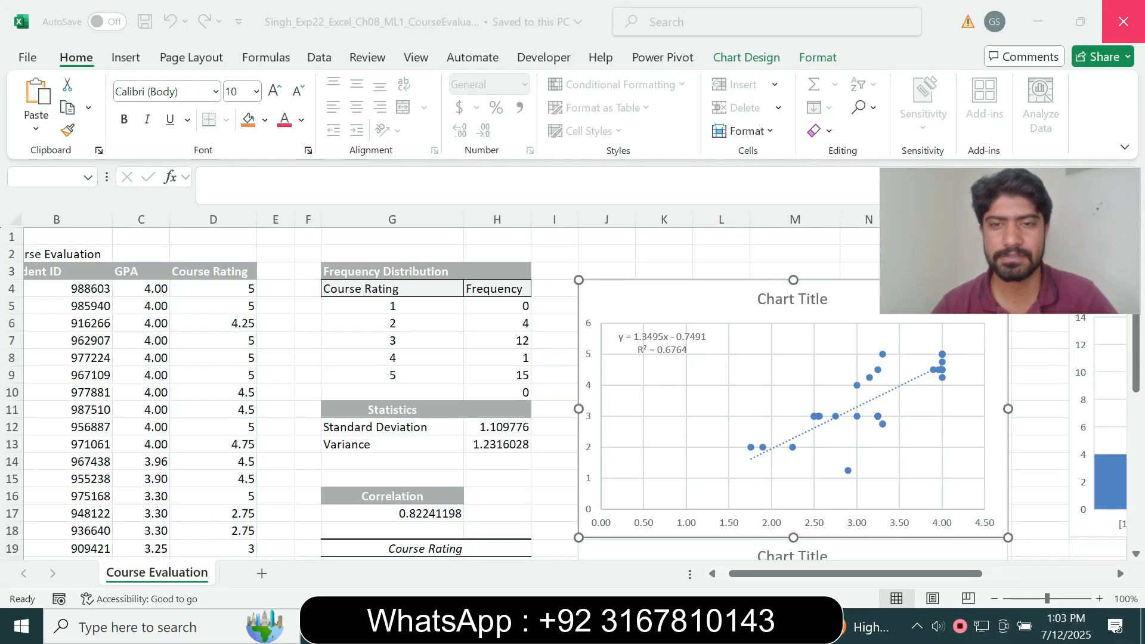
{"action": "key", "text": "Return"}
{"action": "mouse_move", "coordinate": [593, 626]}
{"action": "left_click", "coordinate": [593, 546]}
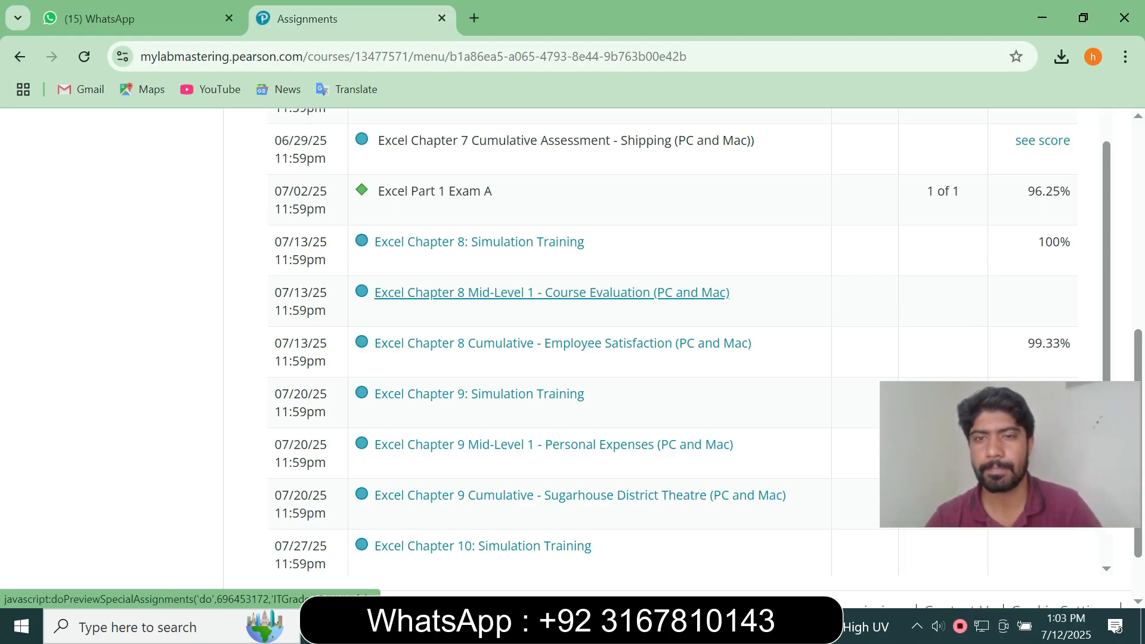
Open the Excel Chapter 8 Mid-Level 1 - Course Evaluation (PC and Mac) assignment
{"action": "left_click", "coordinate": [552, 293]}
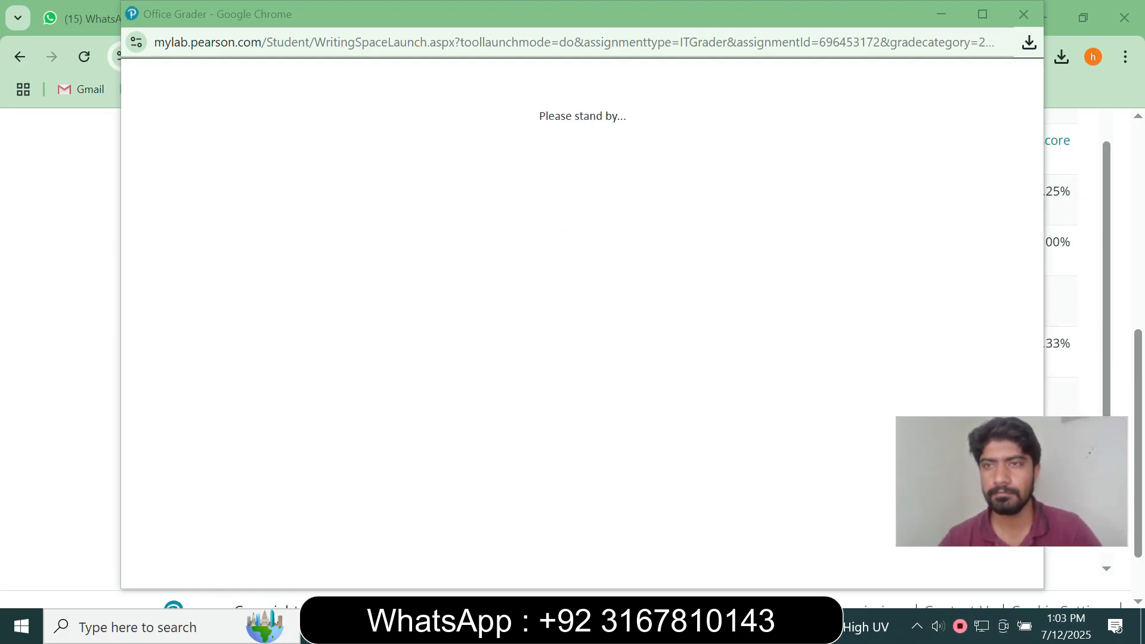
Upload the Course Evaluation workbook from the Desktop project folder and submit for grading
{"action": "left_click_drag", "start_coordinate": [899, 12], "coordinate": [681, 21]}
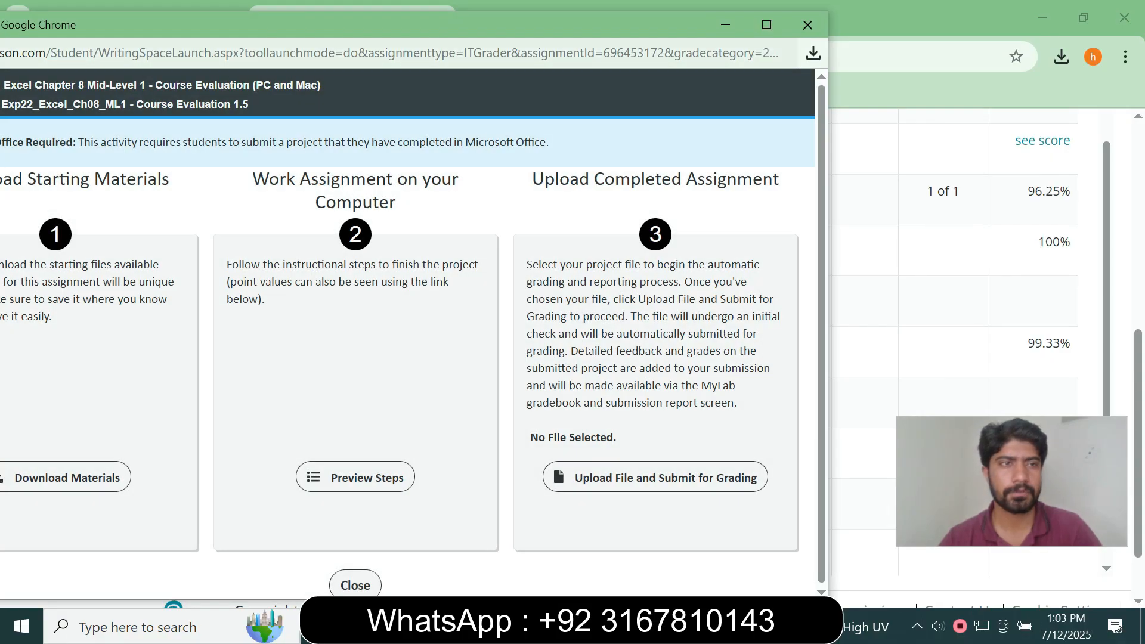
{"action": "left_click", "coordinate": [681, 53]}
{"action": "left_click_drag", "start_coordinate": [681, 25], "coordinate": [775, 26]}
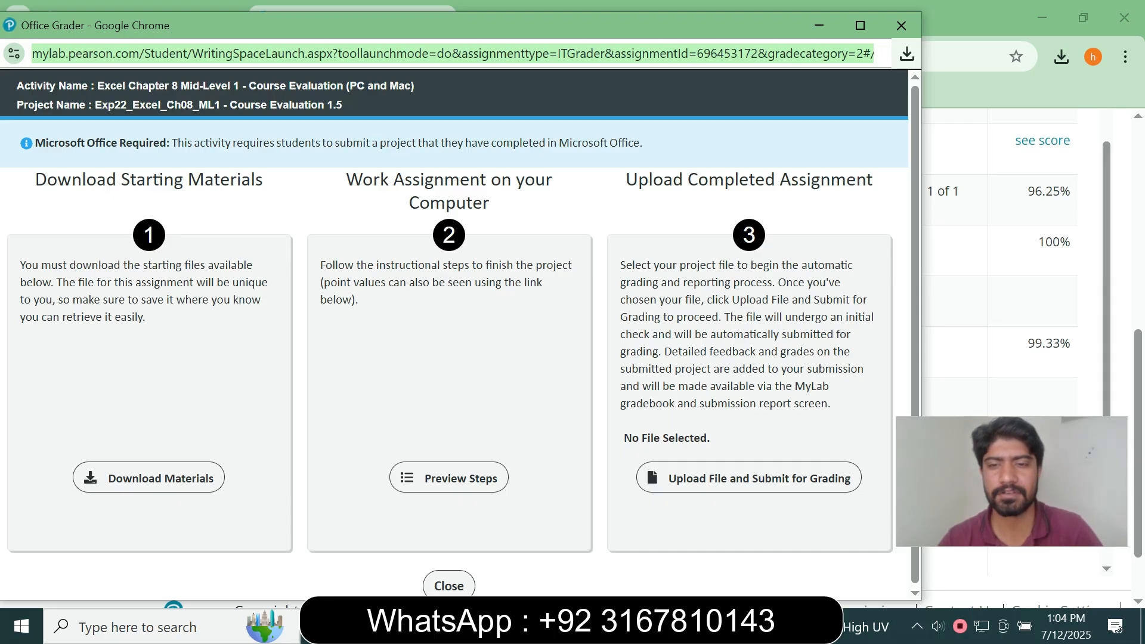
{"action": "left_click", "coordinate": [750, 478]}
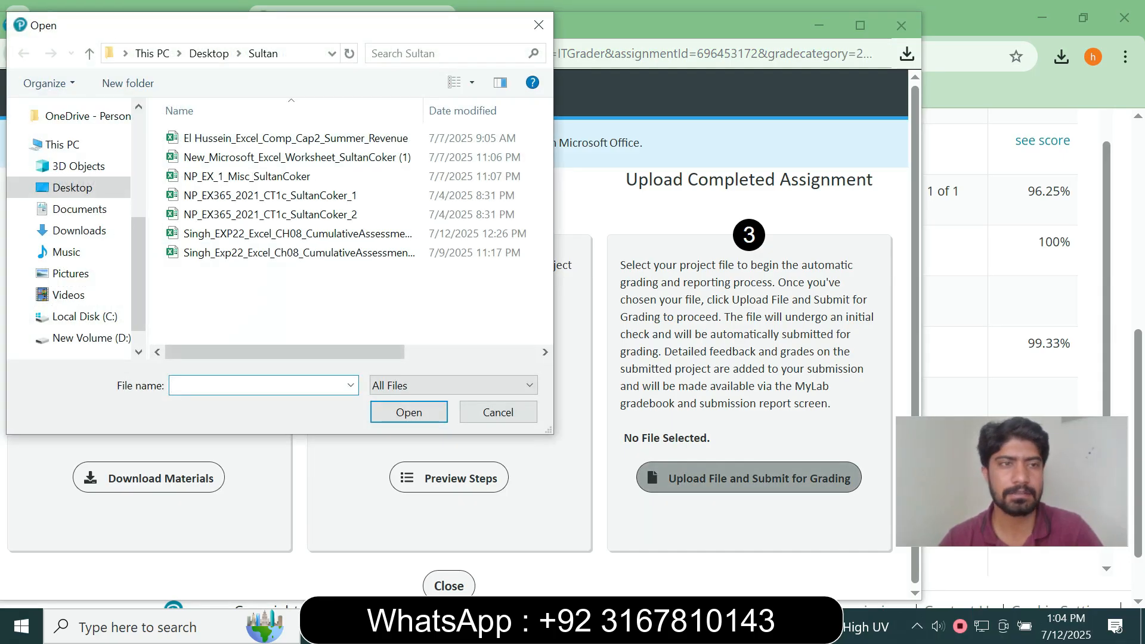
{"action": "left_click", "coordinate": [72, 187]}
{"action": "double_click", "coordinate": [239, 157]}
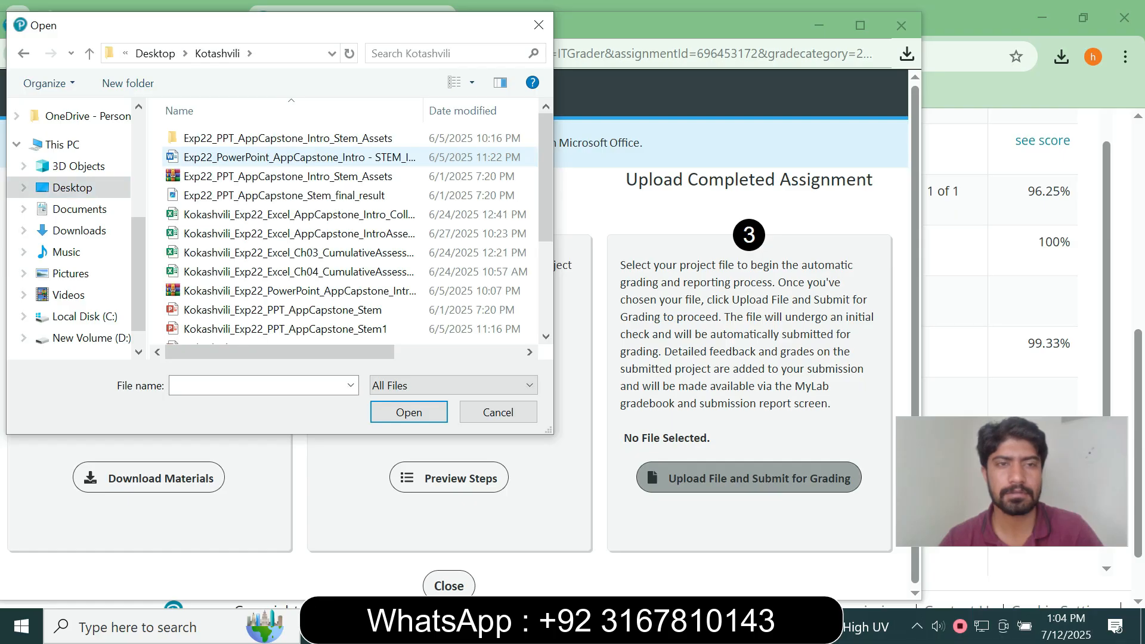
{"action": "scroll", "coordinate": [292, 226], "scroll_direction": "down", "scroll_amount": 3}
{"action": "left_click_drag", "start_coordinate": [546, 263], "coordinate": [546, 267]}
{"action": "left_click", "coordinate": [296, 335]}
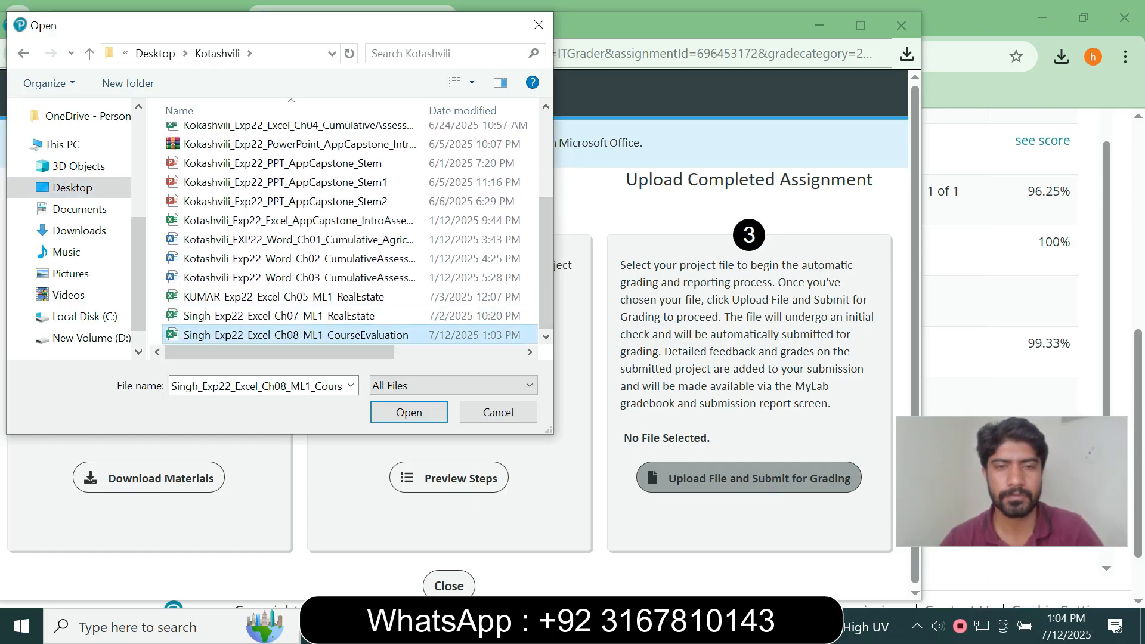
{"action": "left_click", "coordinate": [409, 412]}
{"action": "left_click", "coordinate": [684, 493]}
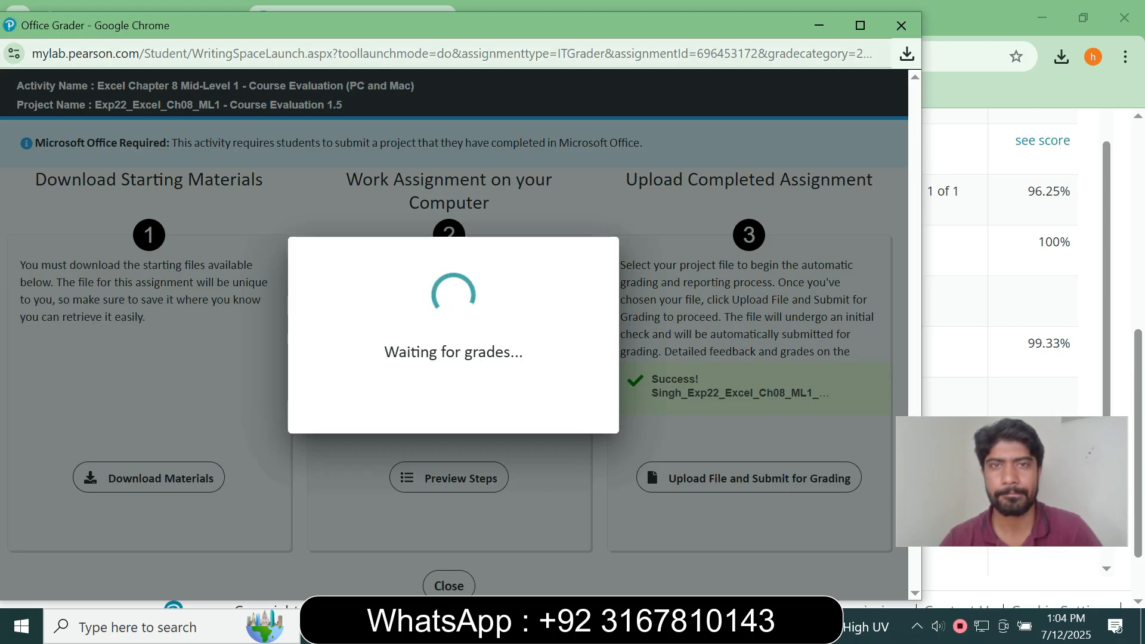
Dismiss the submission confirmation and open the Course Evaluation homework summary
{"action": "left_click_drag", "start_coordinate": [468, 29], "coordinate": [569, 22]}
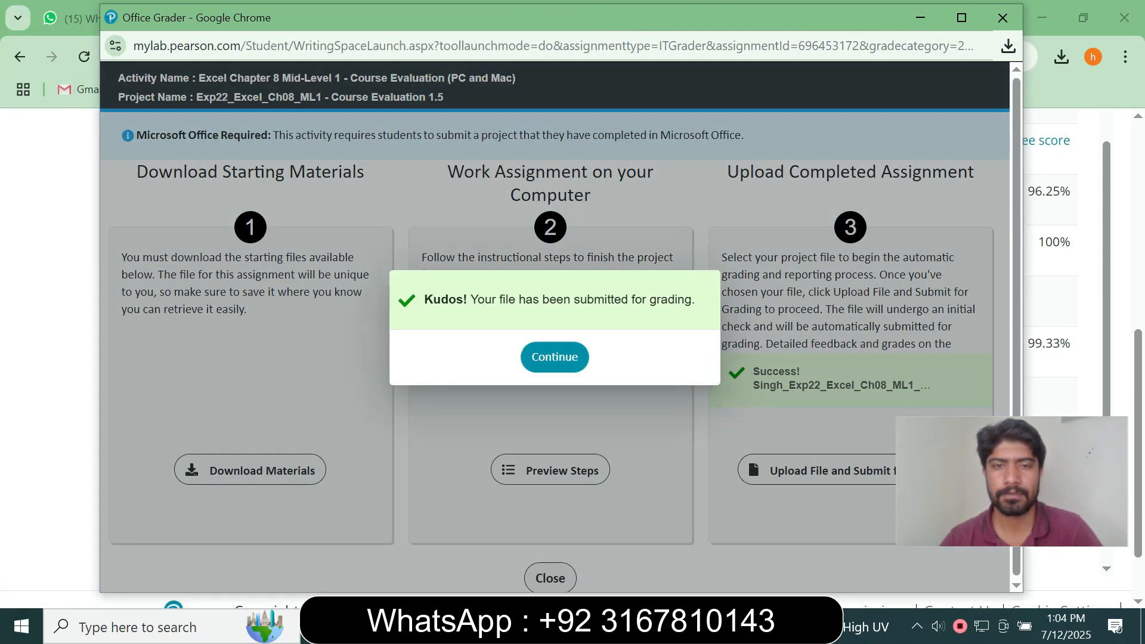
{"action": "left_click", "coordinate": [555, 356]}
{"action": "left_click", "coordinate": [551, 293]}
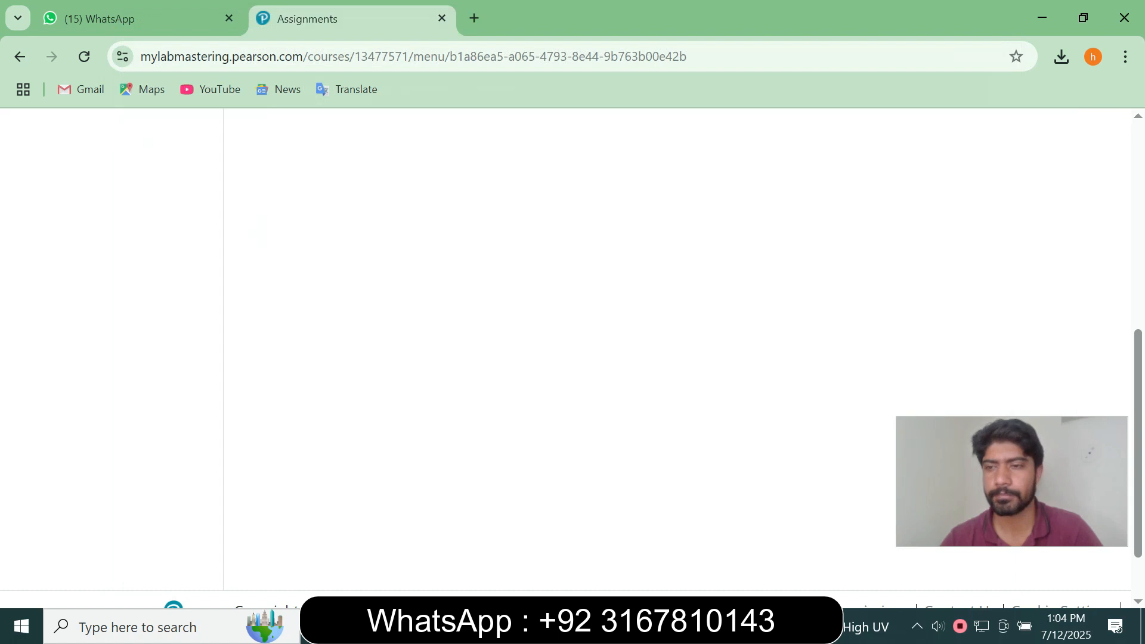
{"action": "left_click_drag", "start_coordinate": [1139, 417], "coordinate": [1138, 289]}
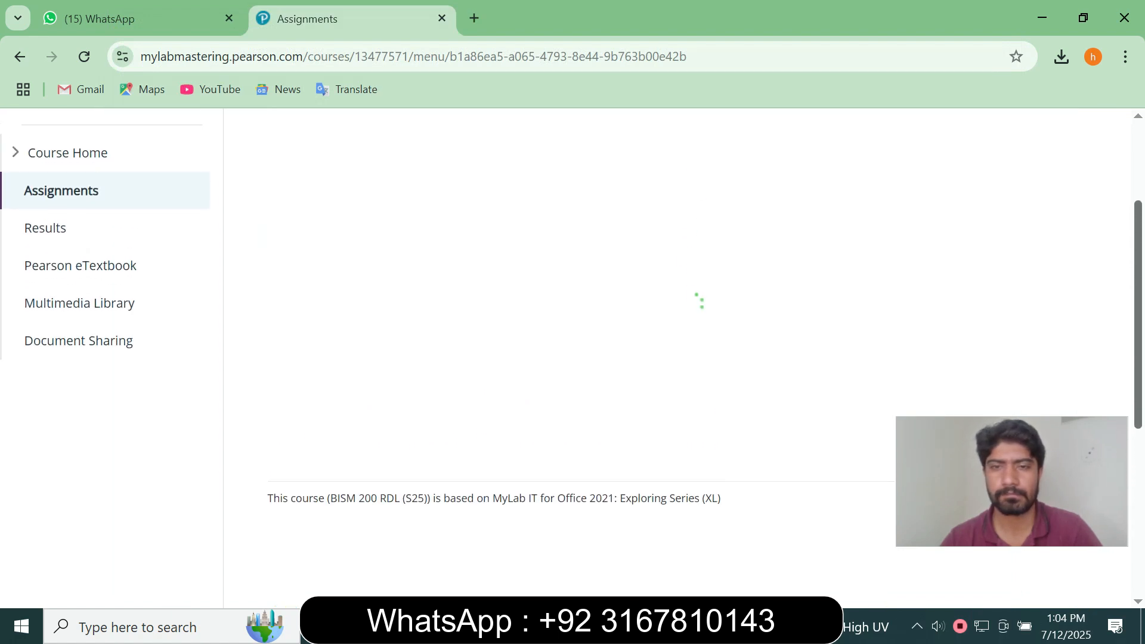
{"action": "scroll", "coordinate": [679, 357], "scroll_direction": "up", "scroll_amount": 1}
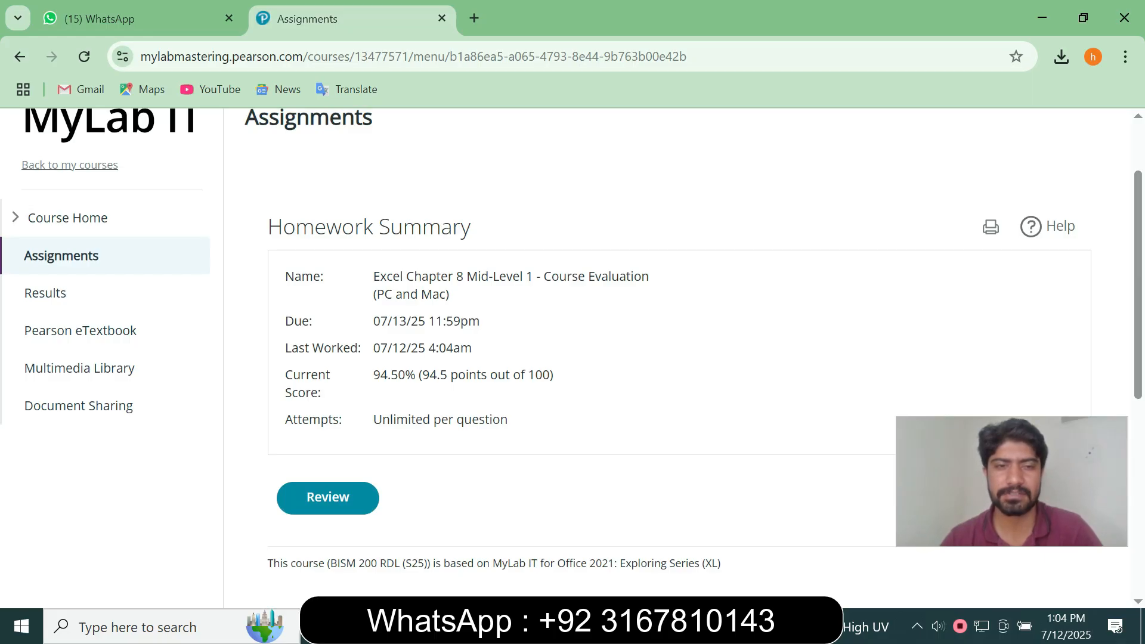
Highlight the current score of 94.50% on the Homework Summary
{"action": "left_click_drag", "start_coordinate": [285, 393], "coordinate": [543, 375]}
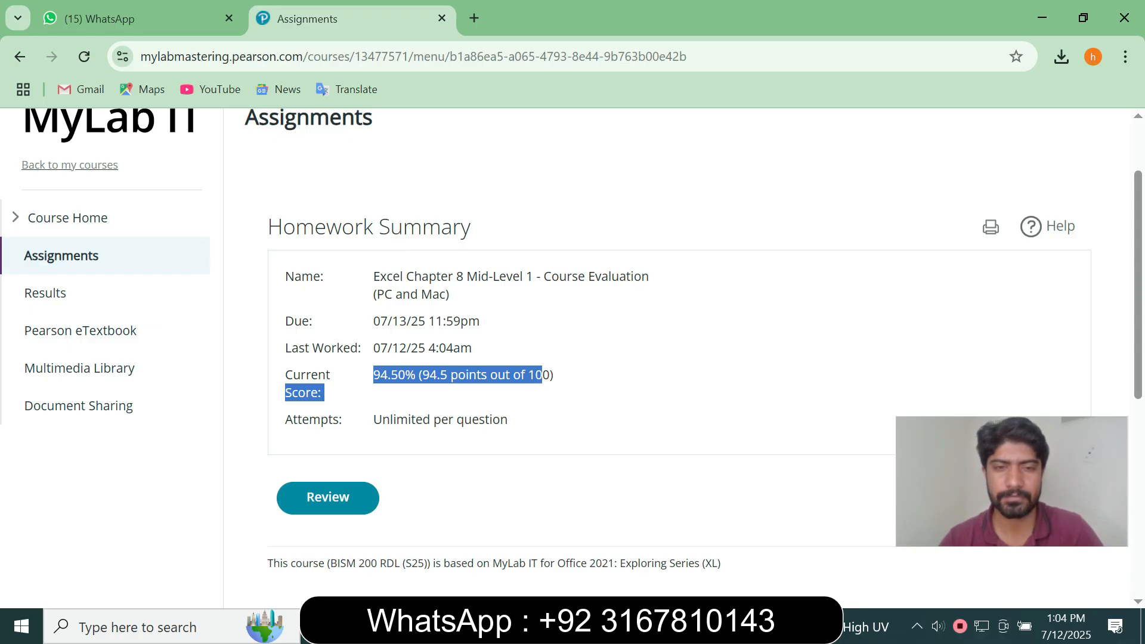
{"action": "left_click", "coordinate": [542, 376]}
{"action": "left_click_drag", "start_coordinate": [285, 392], "coordinate": [554, 375]}
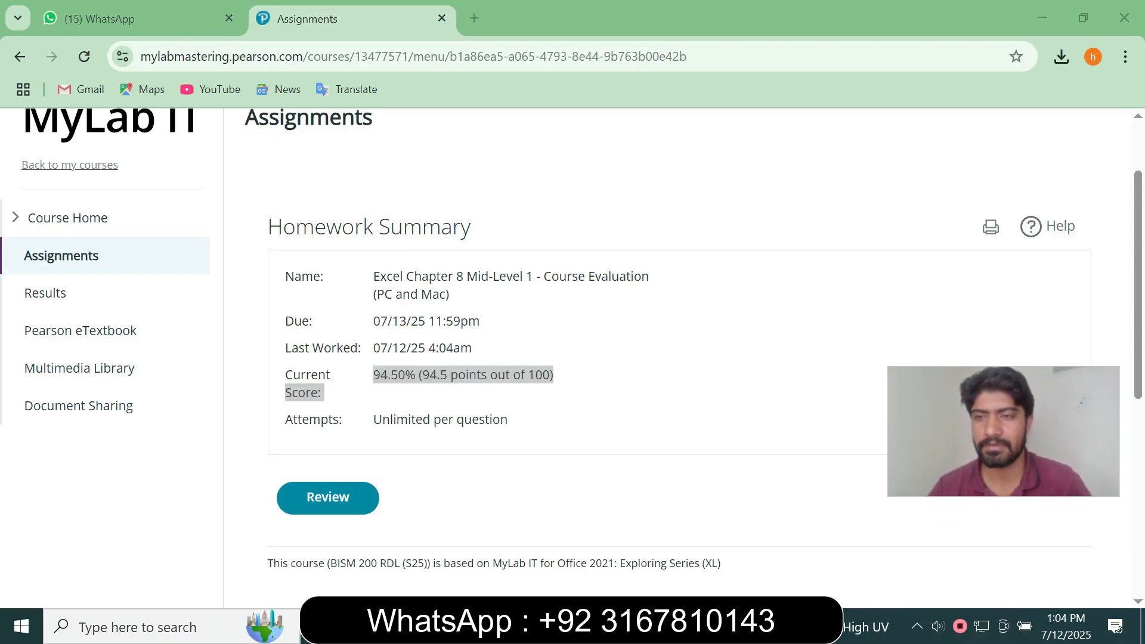
{"action": "scroll", "coordinate": [573, 358], "scroll_direction": "up", "scroll_amount": 1}
{"action": "scroll", "coordinate": [573, 358], "scroll_direction": "up", "scroll_amount": 1}
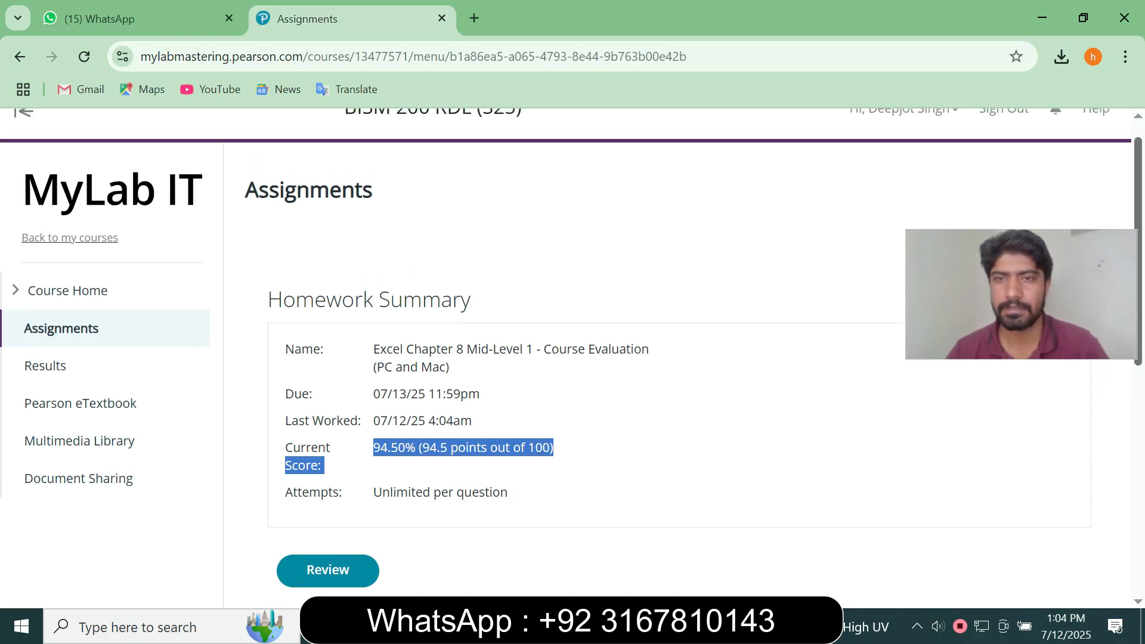
{"action": "scroll", "coordinate": [573, 358], "scroll_direction": "up", "scroll_amount": 1}
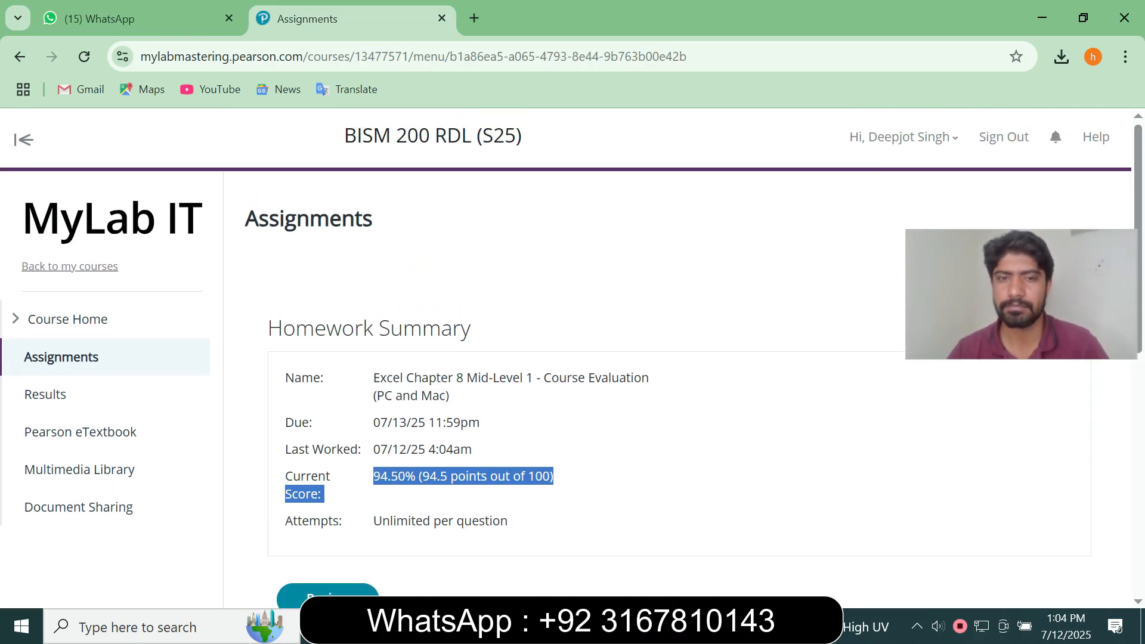